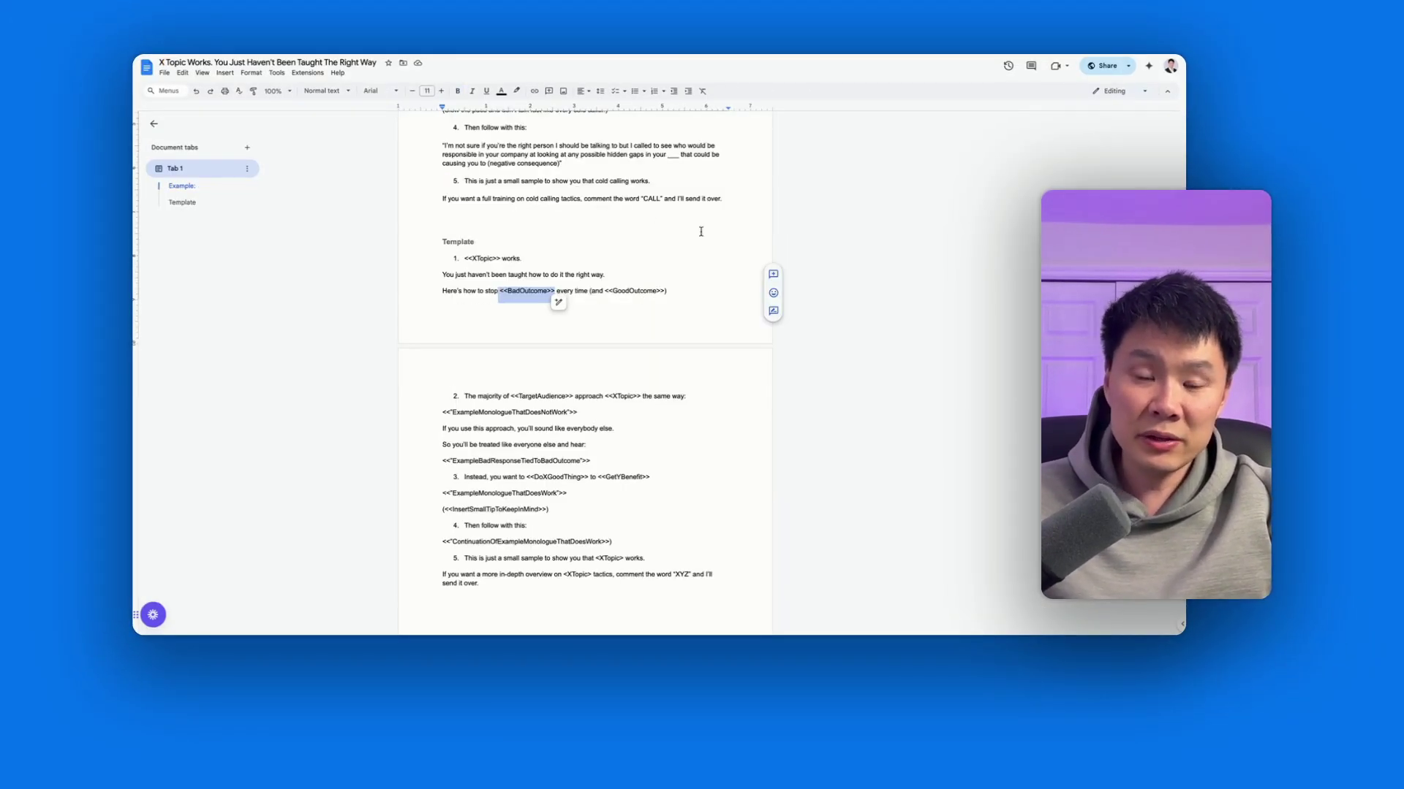
Review the example and template sections of the script document and the Scripts table in the Airtable content library
scroll(701, 231, "up", 5)
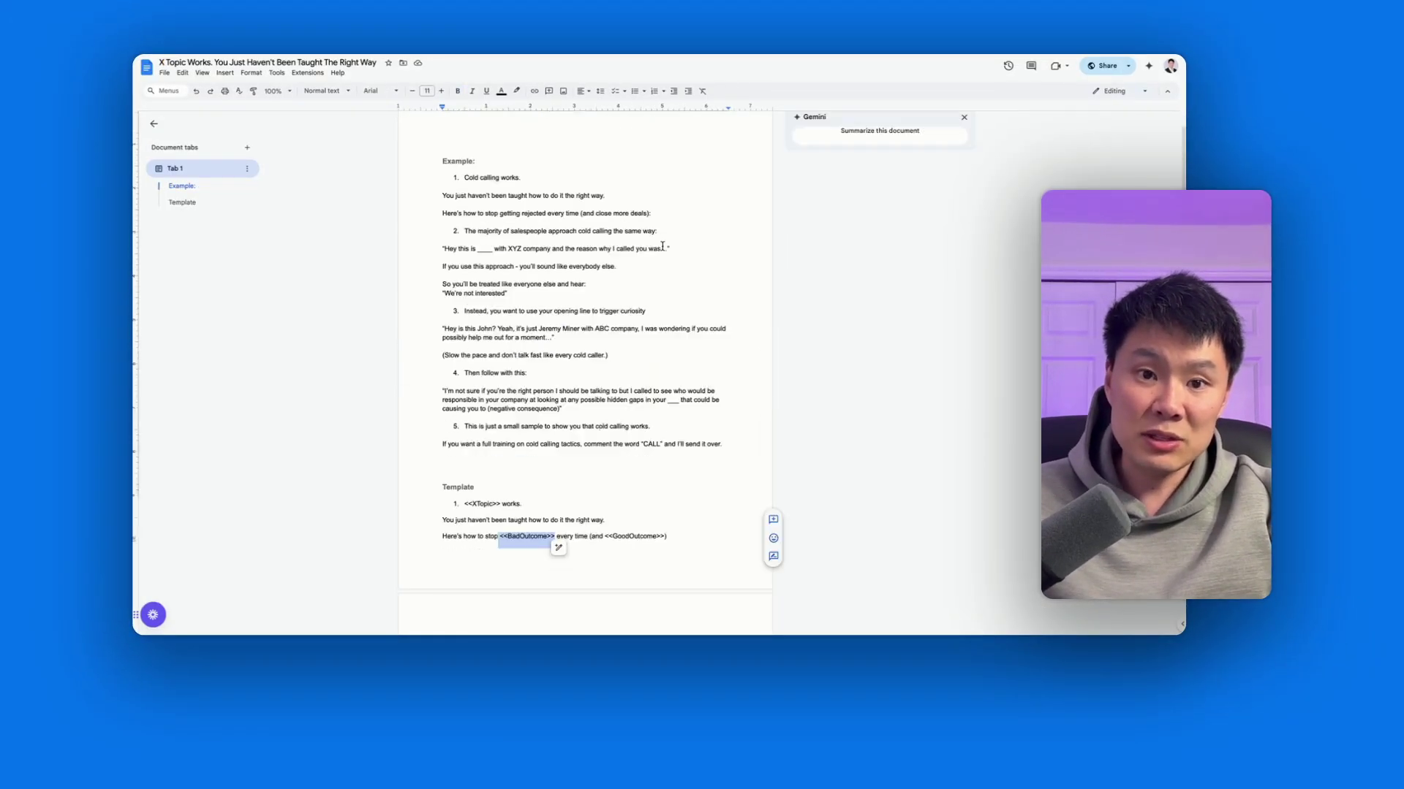
scroll(658, 292, "down", 5)
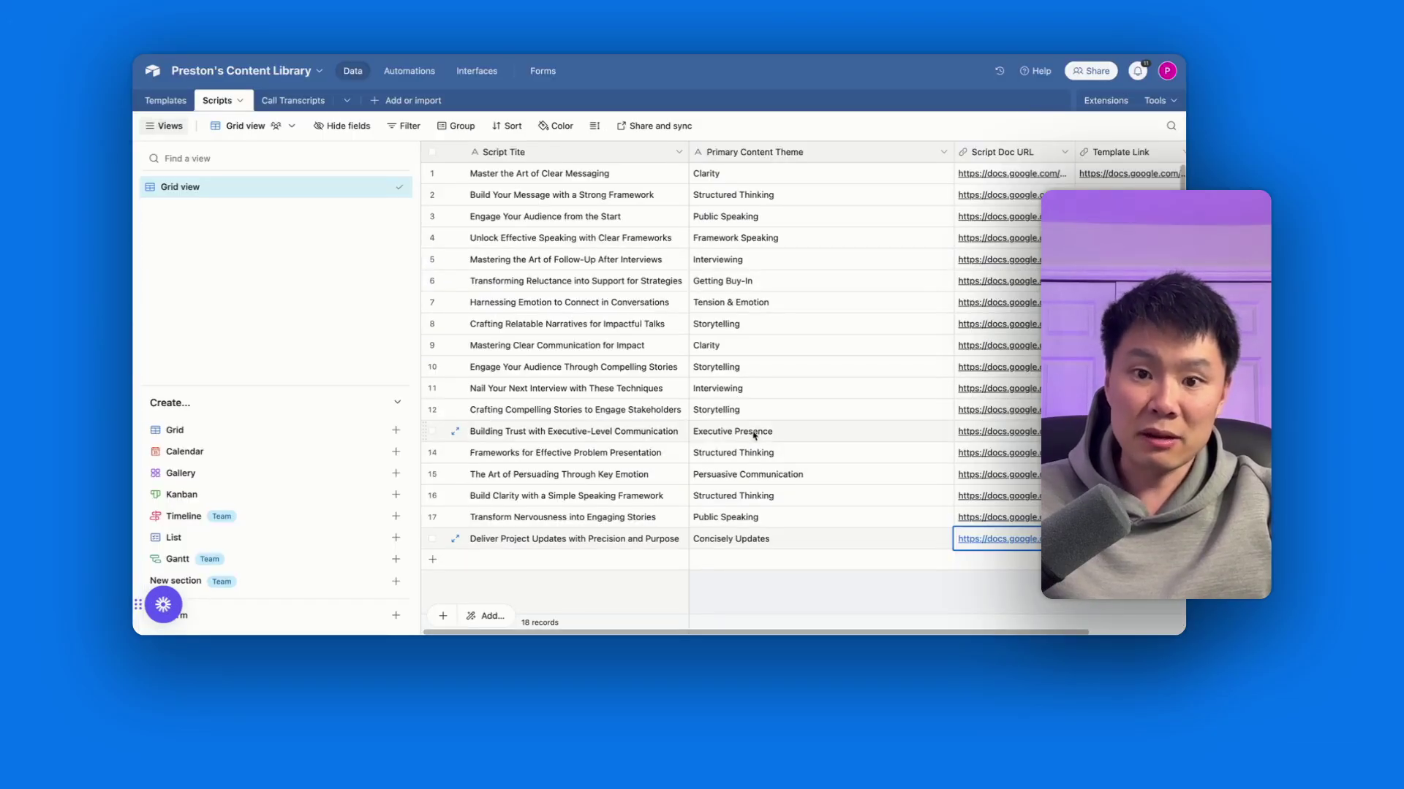
scroll(841, 507, "down", 1)
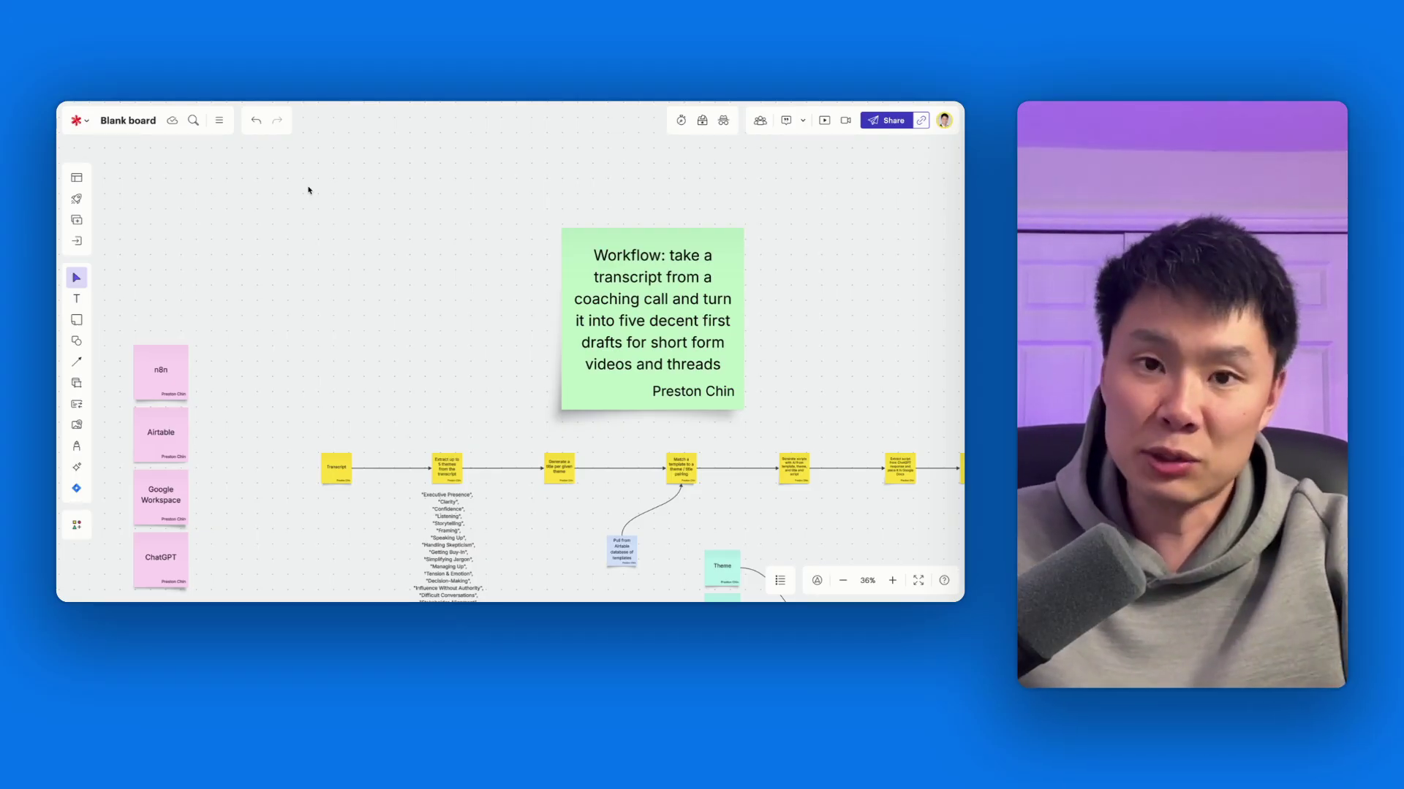
Examine the board's green workflow goal note, the opening process stages, and the pink n8n, Airtable, Google Workspace and ChatGPT notes
scroll(308, 191, "left", 1)
scroll(308, 190, "left", 5)
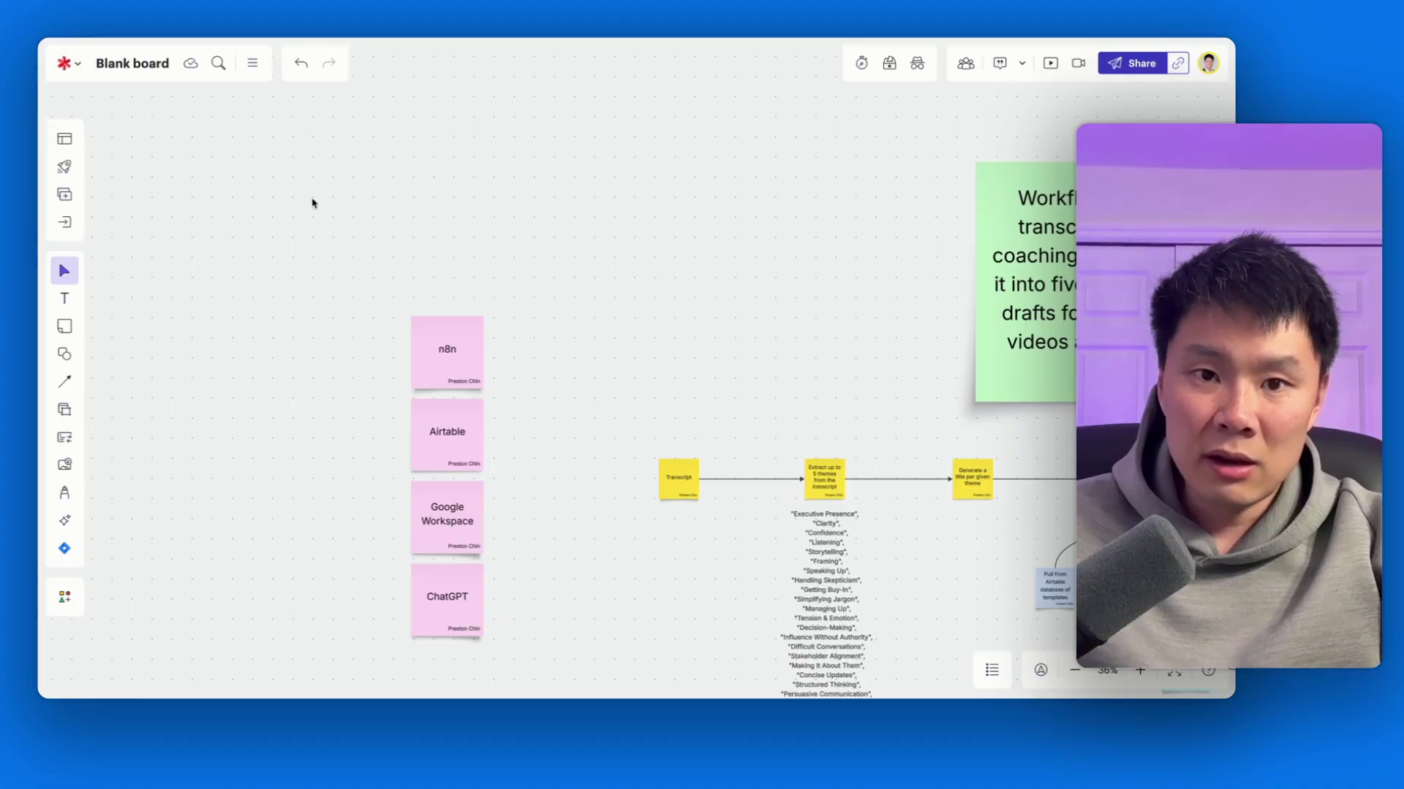
scroll(348, 207, "right", 5)
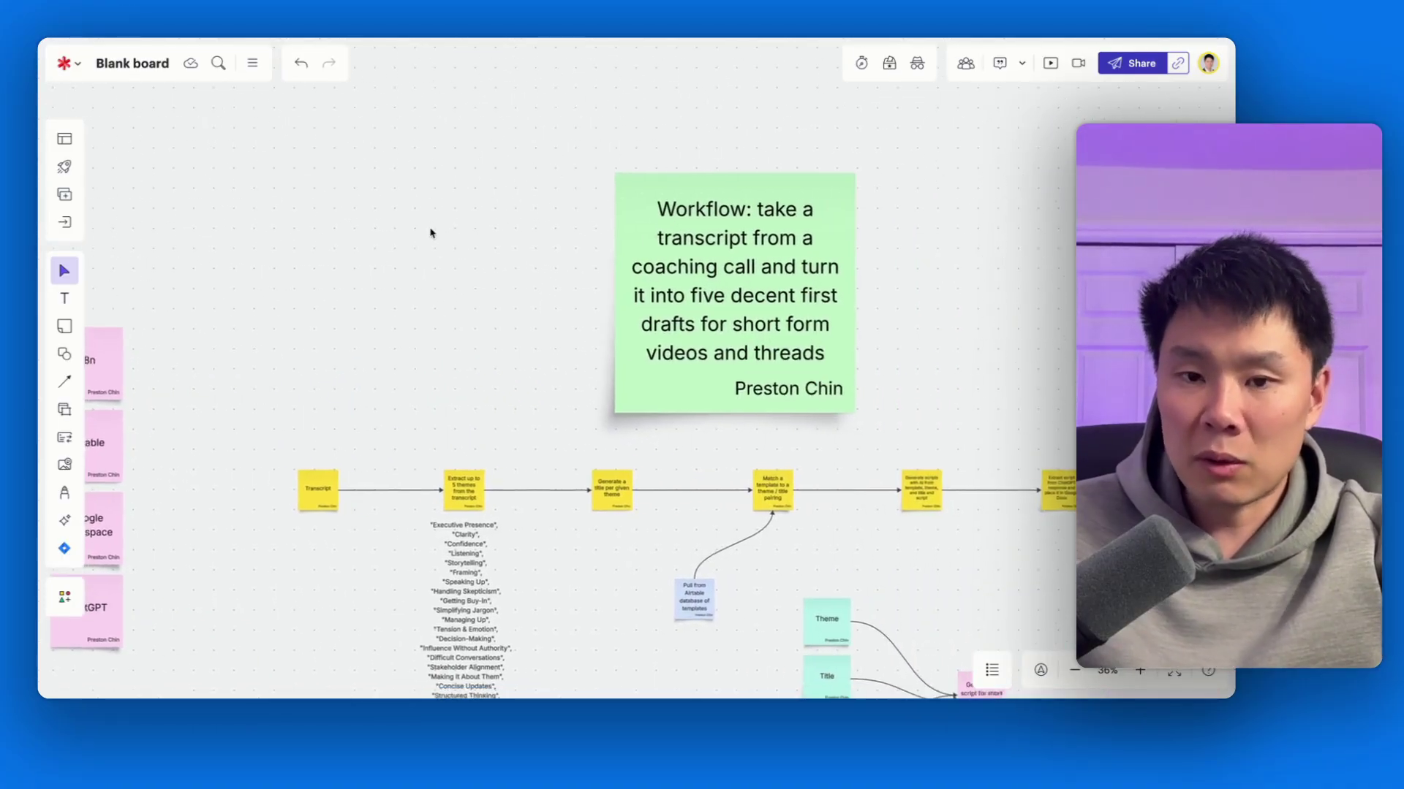
scroll(564, 255, "up", 3)
scroll(564, 255, "up", 1)
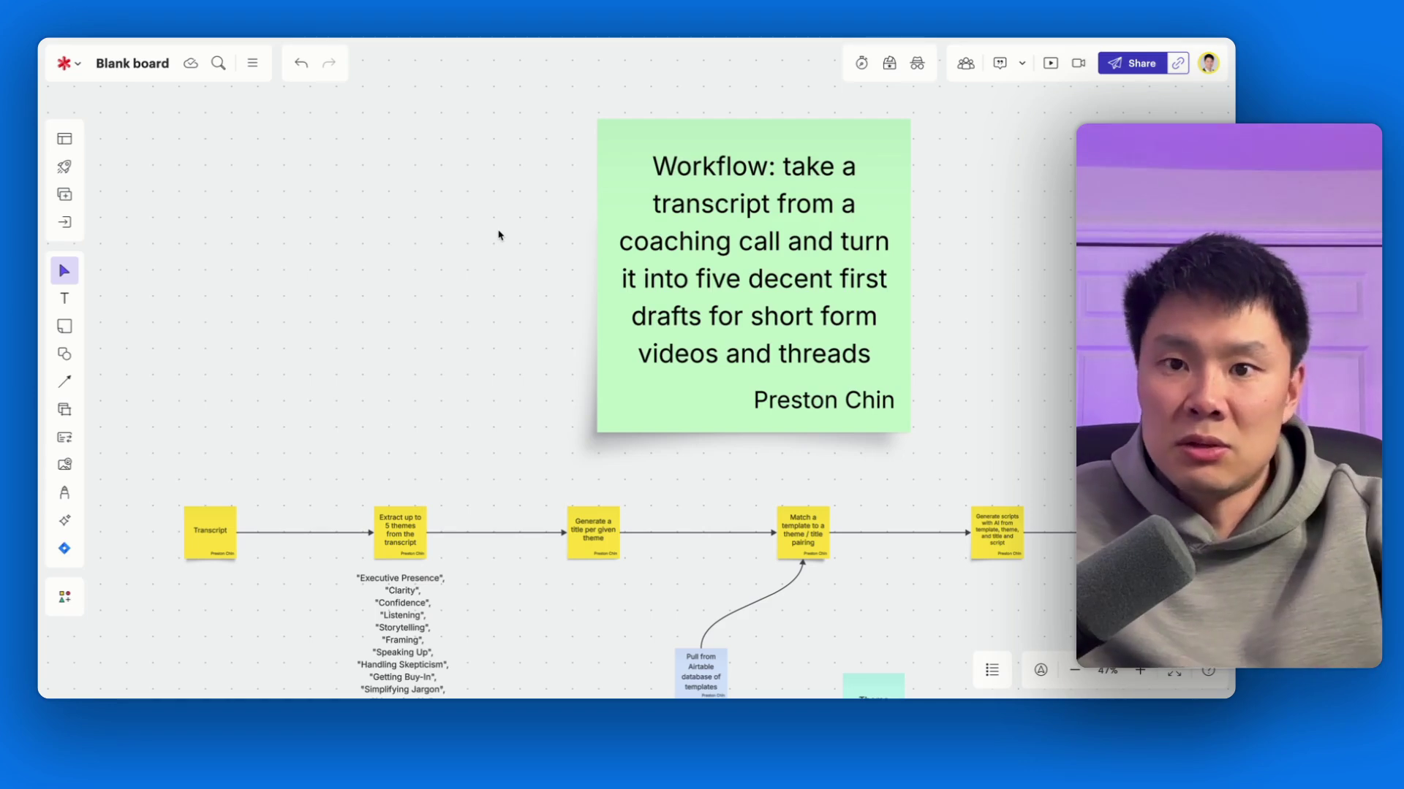
scroll(498, 235, "left", 5)
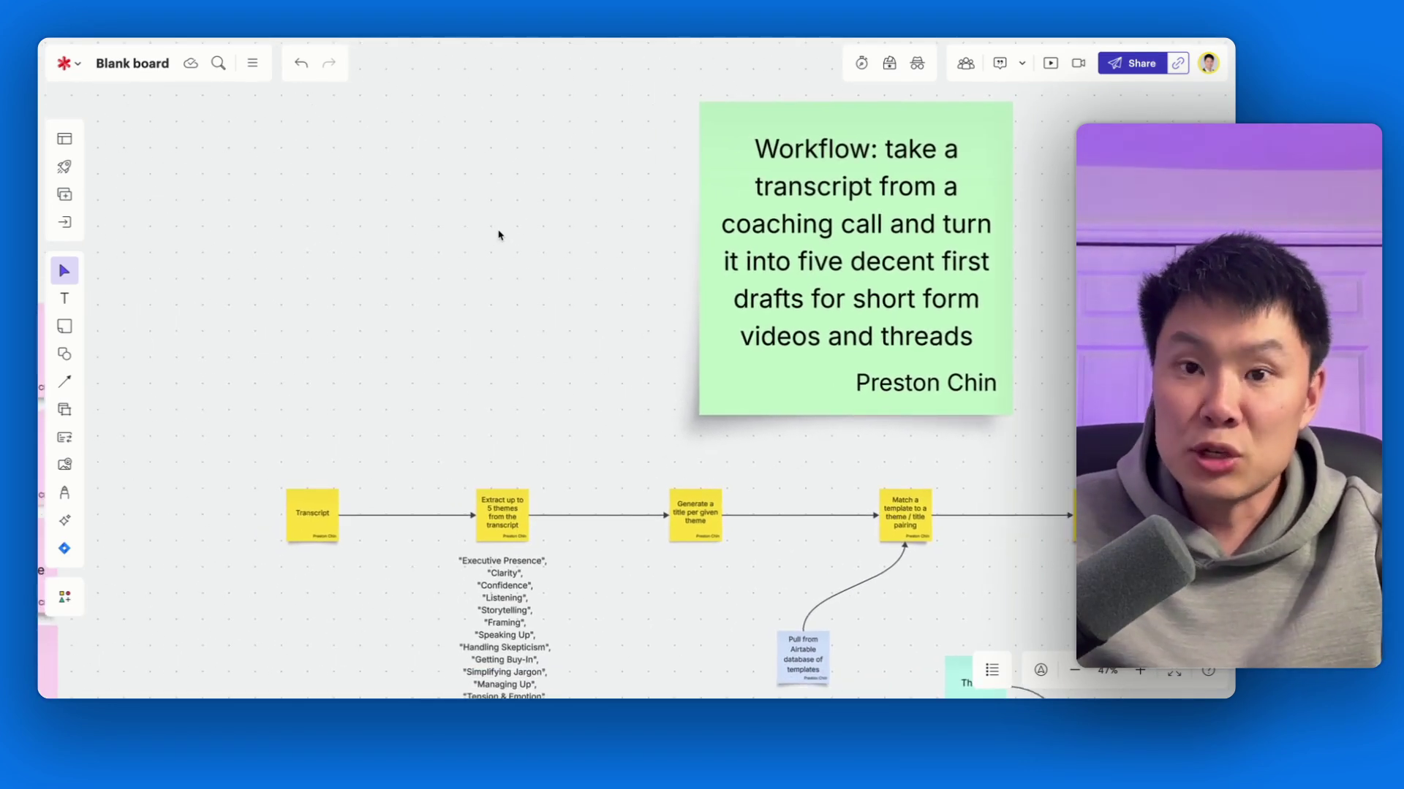
scroll(499, 234, "left", 5)
scroll(498, 235, "down", 3)
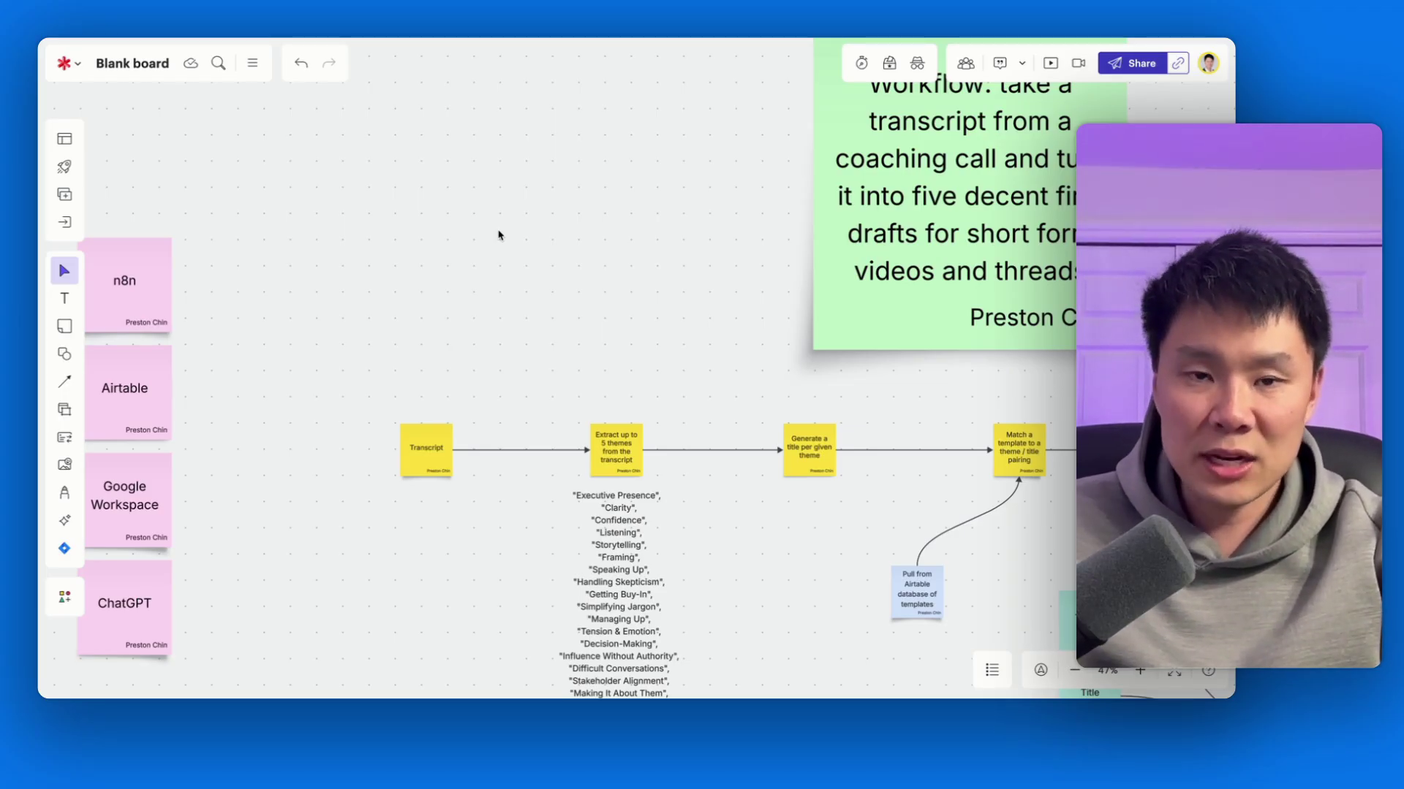
scroll(498, 234, "left", 10)
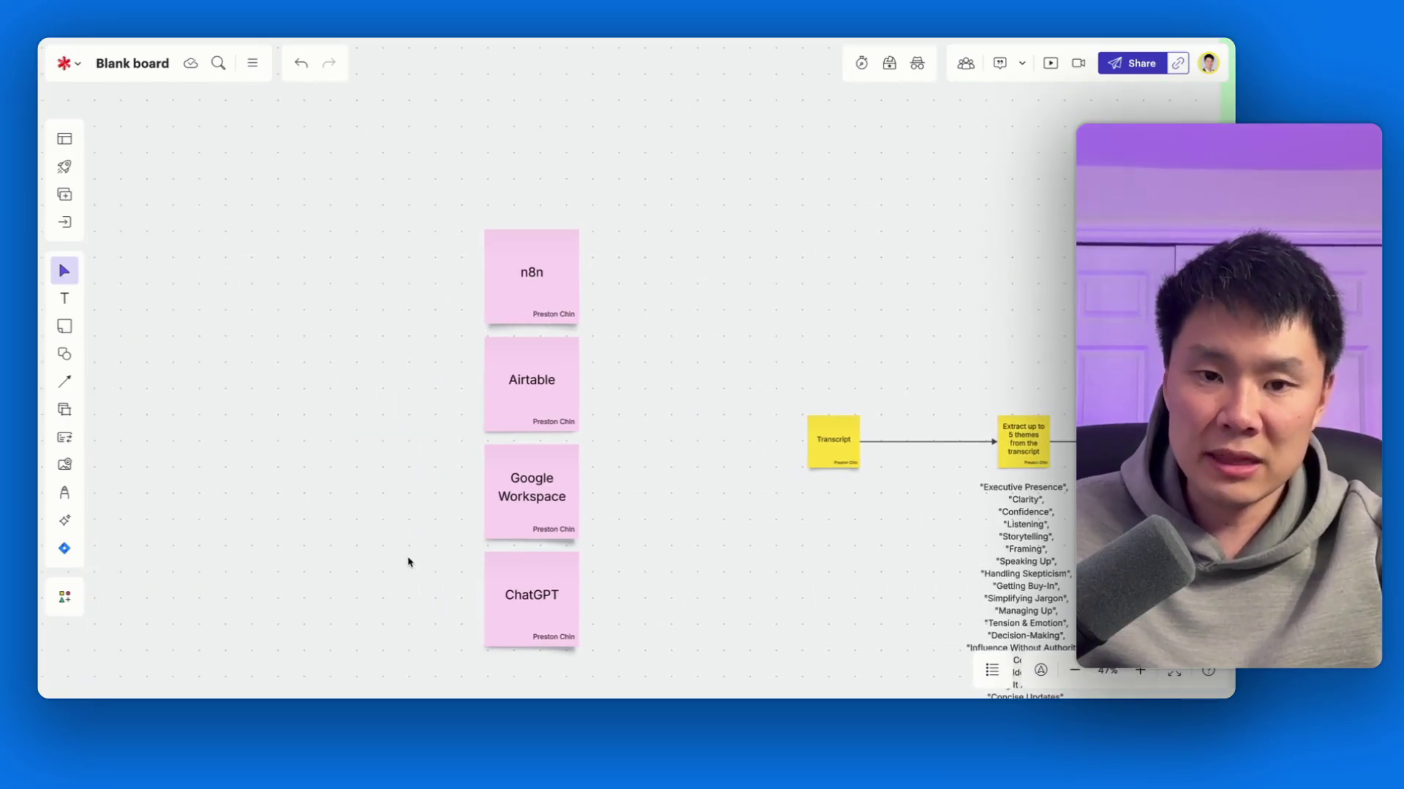
scroll(409, 585, "down", 3)
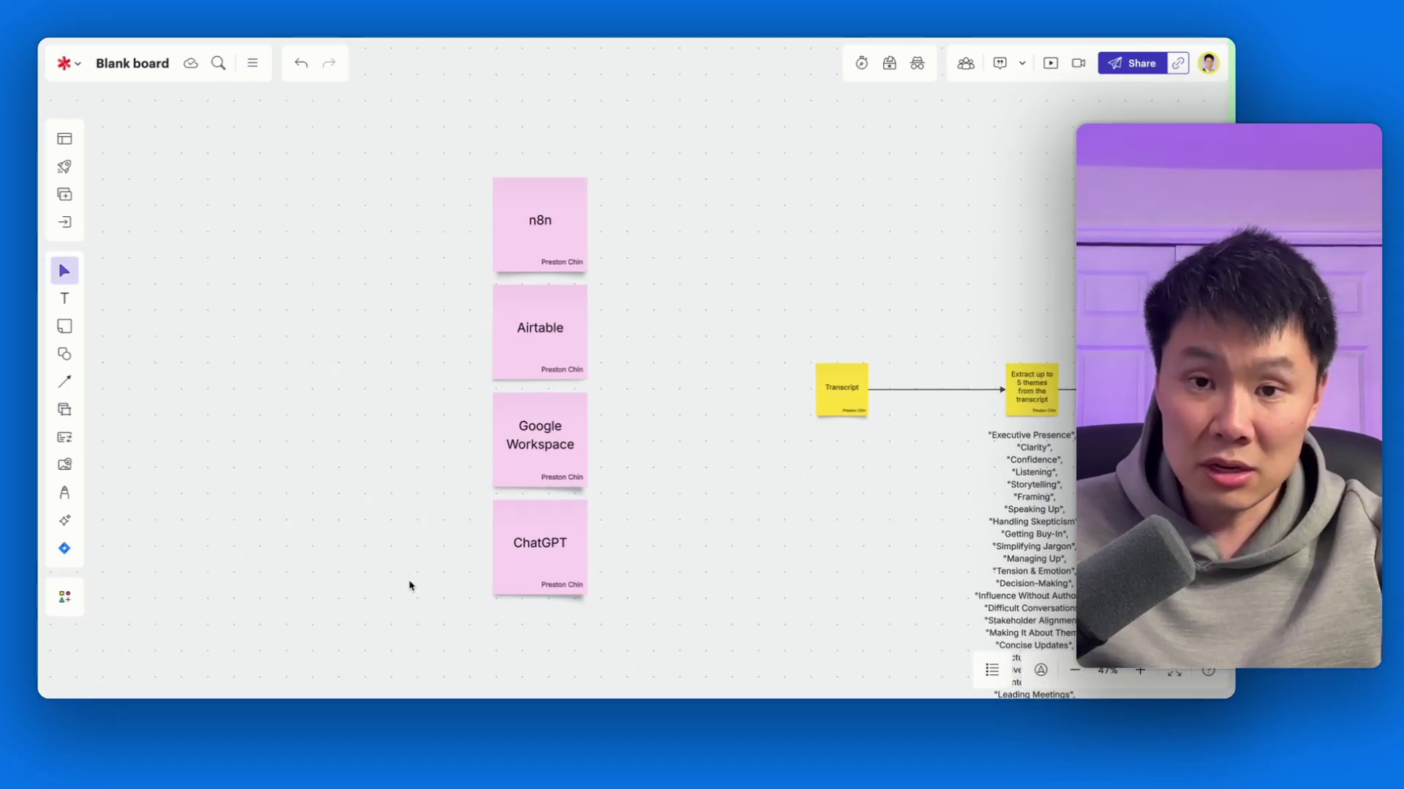
Switch from the board's n8n note to the n8n website and look over its pricing page and Product options
left_click(567, 239)
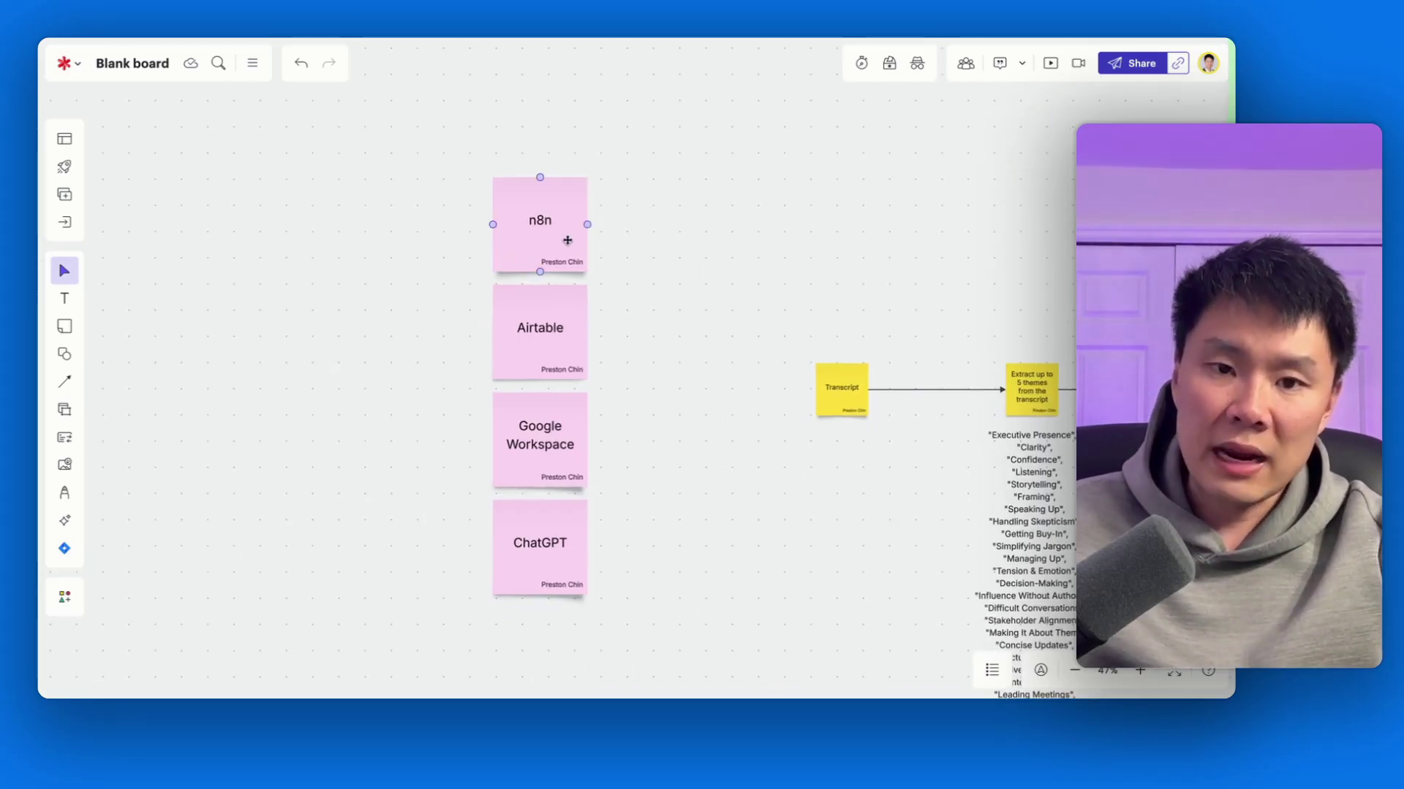
left_click(593, 124)
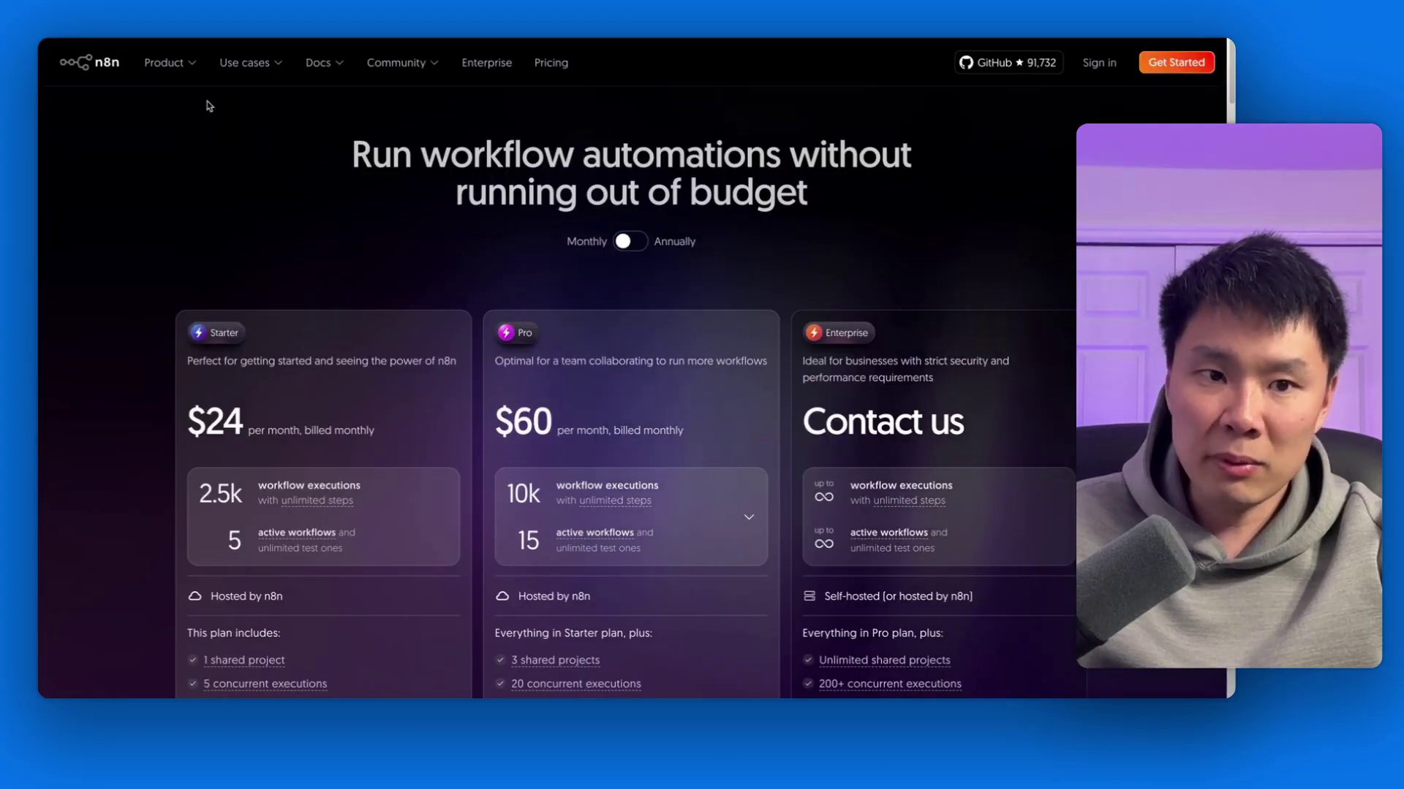
mouse_move(167, 70)
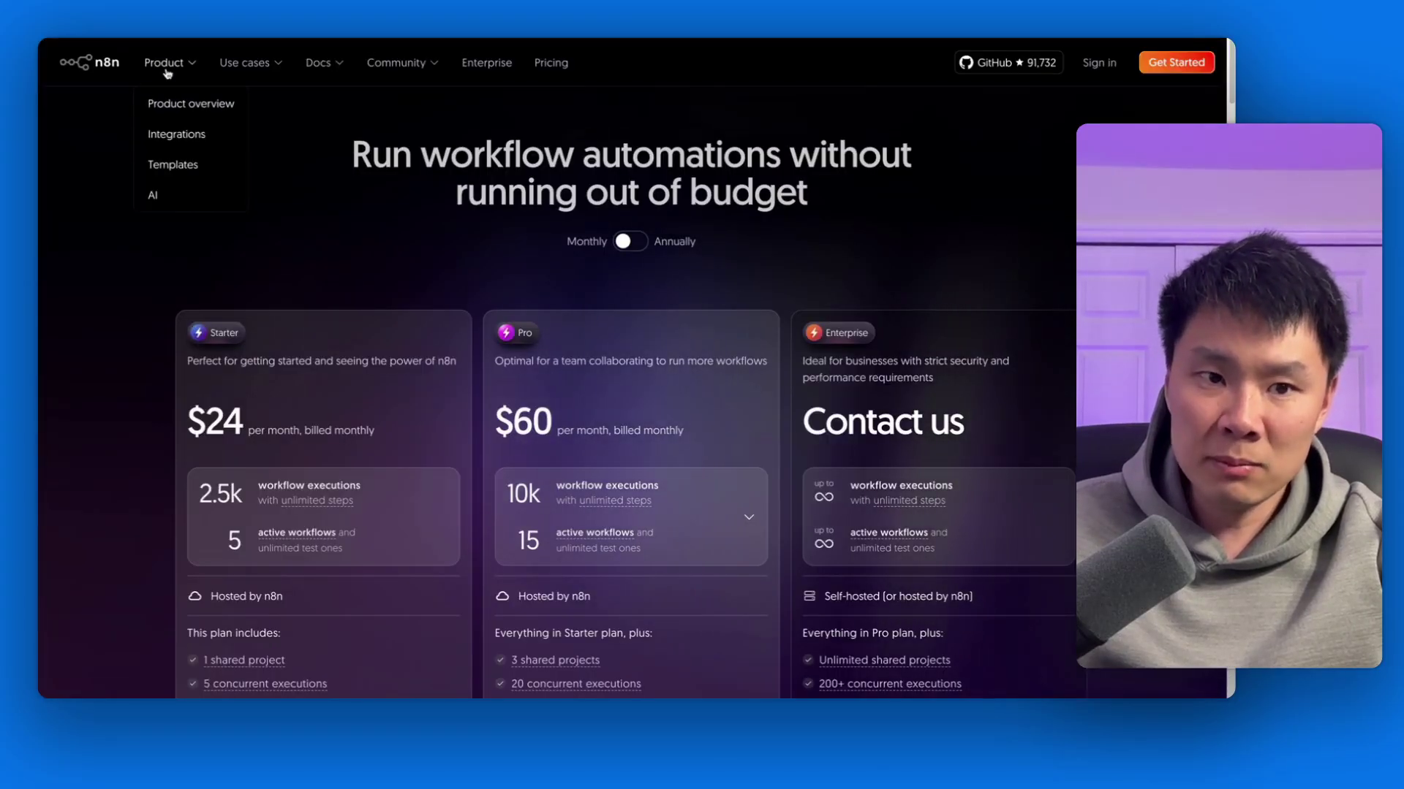
left_click(169, 99)
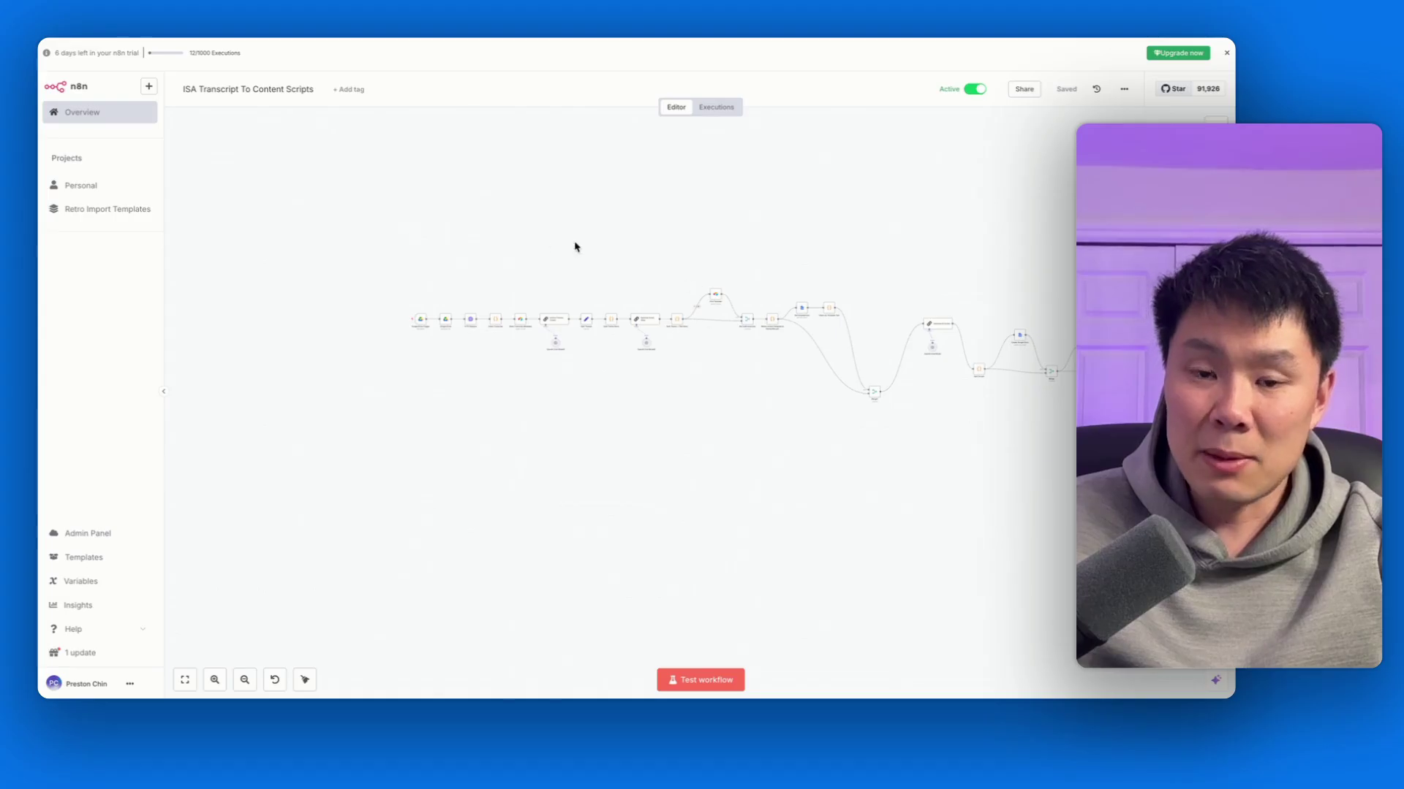
Examine the node chain of the ISA Transcript To Content Scripts workflow in the n8n editor
scroll(476, 341, "up", 3)
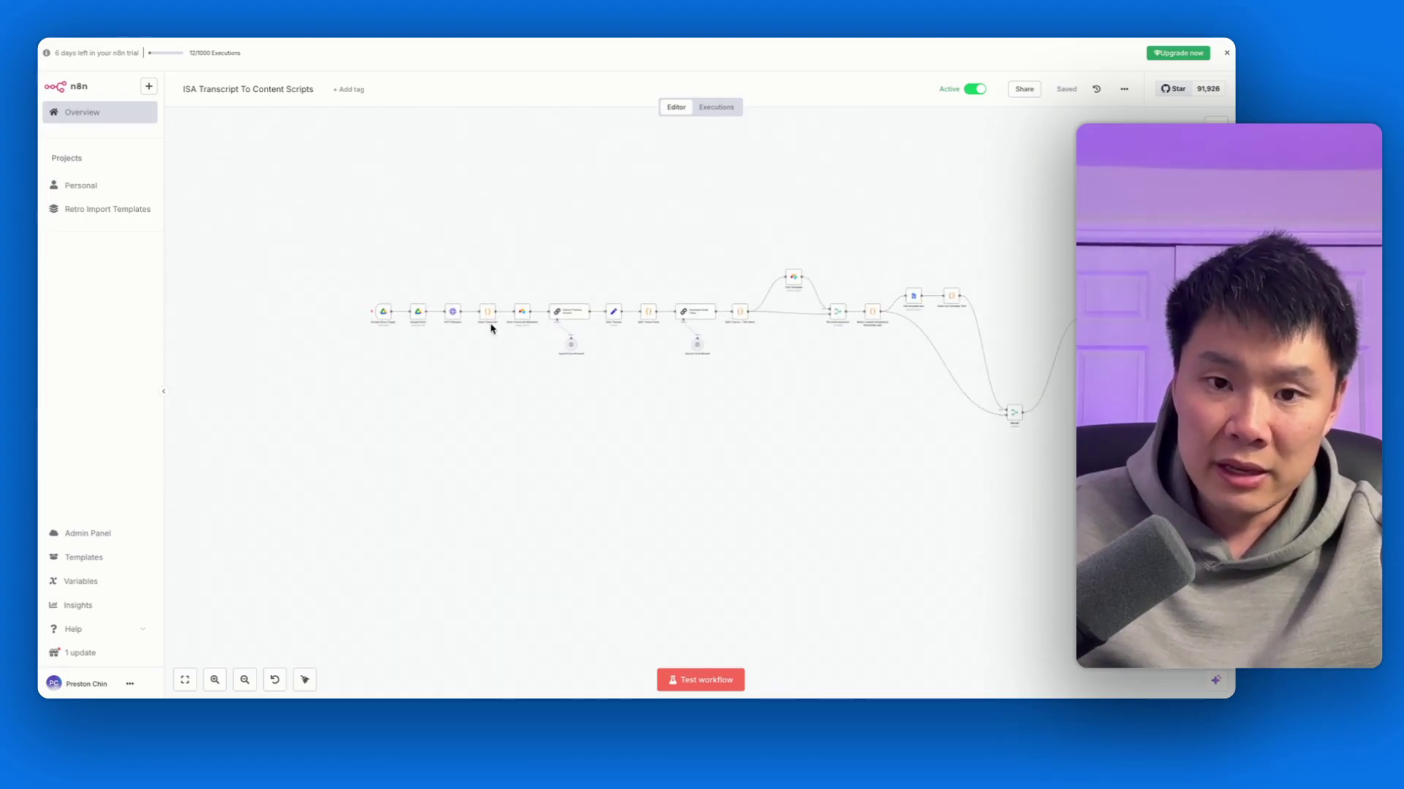
scroll(526, 379, "right", 5)
scroll(961, 307, "left", 4)
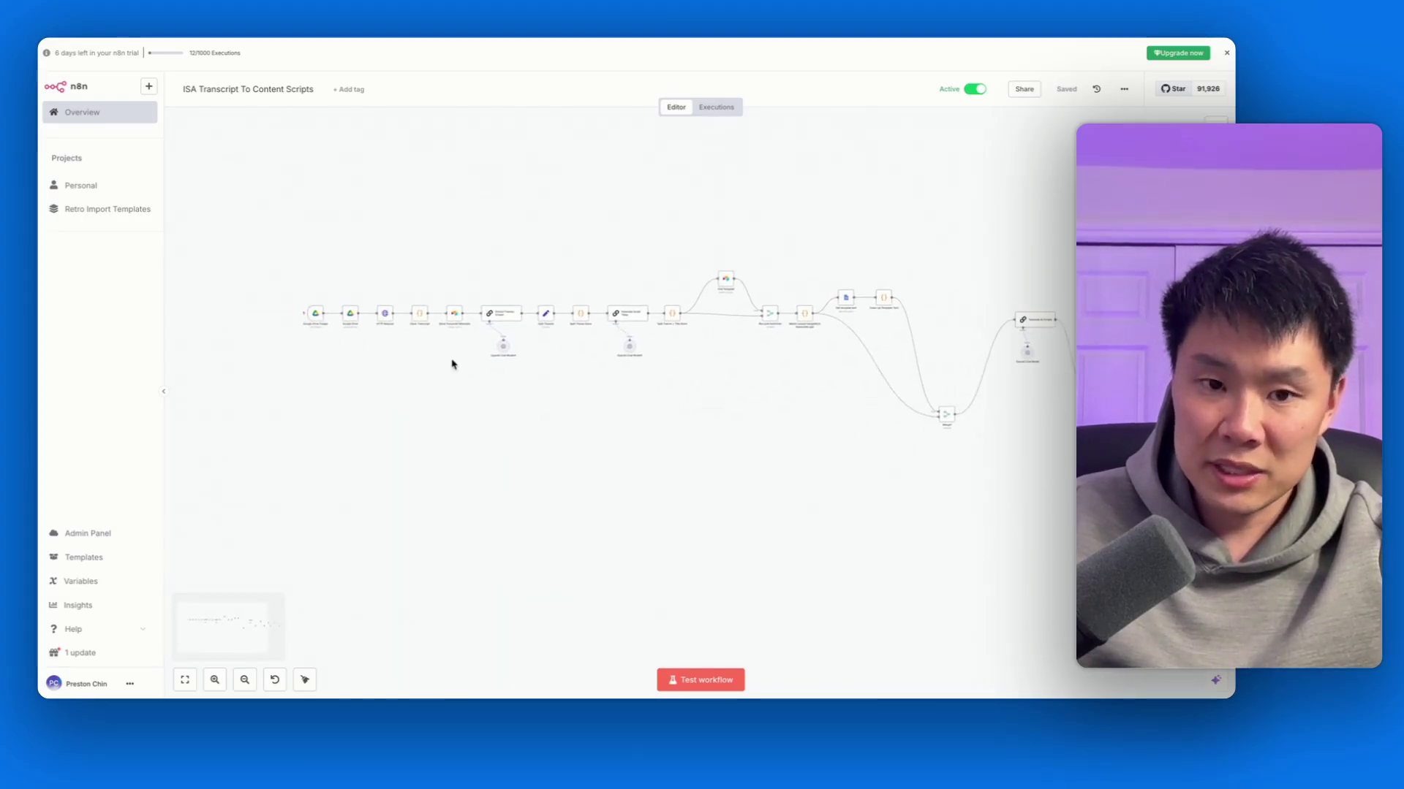
scroll(658, 380, "left", 2)
scroll(658, 381, "up", 1)
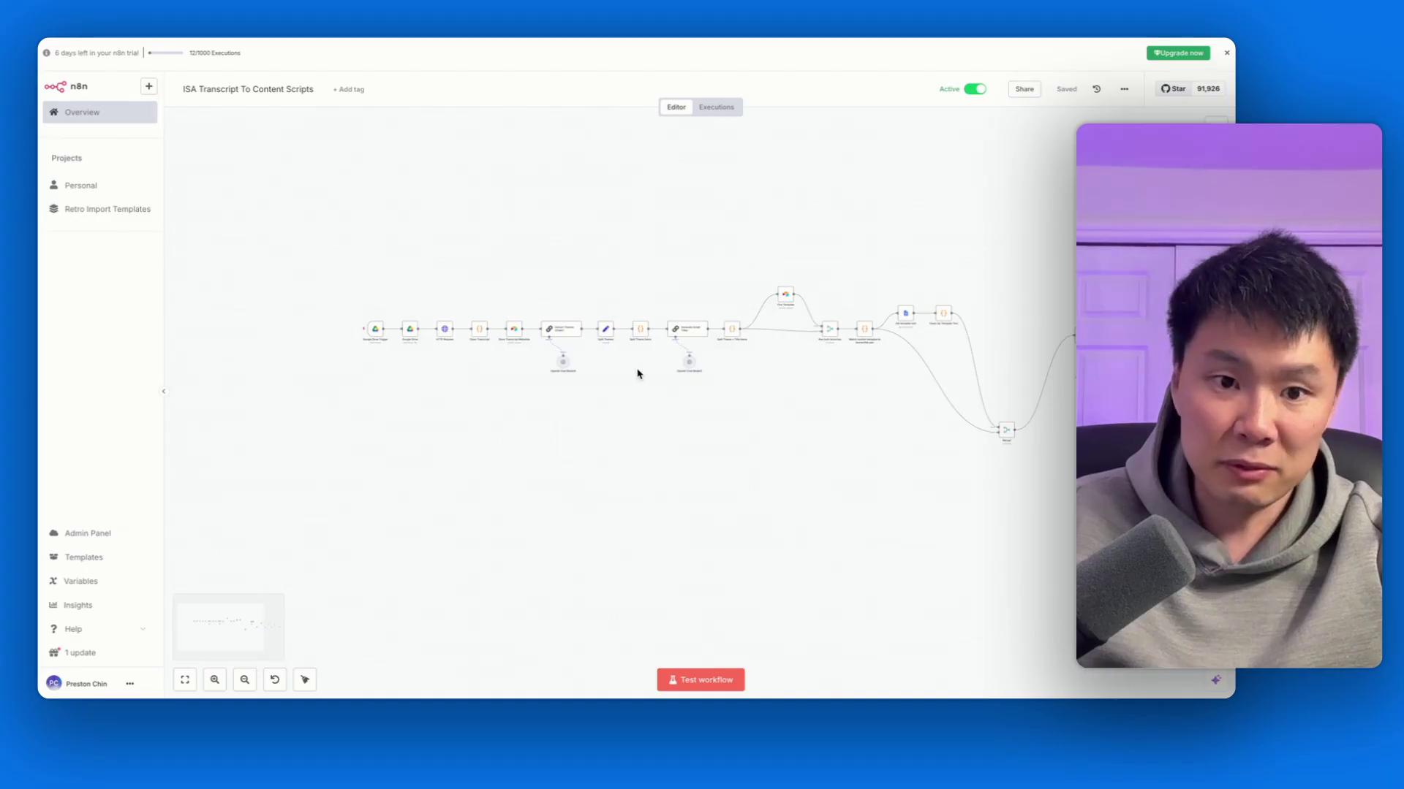
scroll(635, 373, "right", 5)
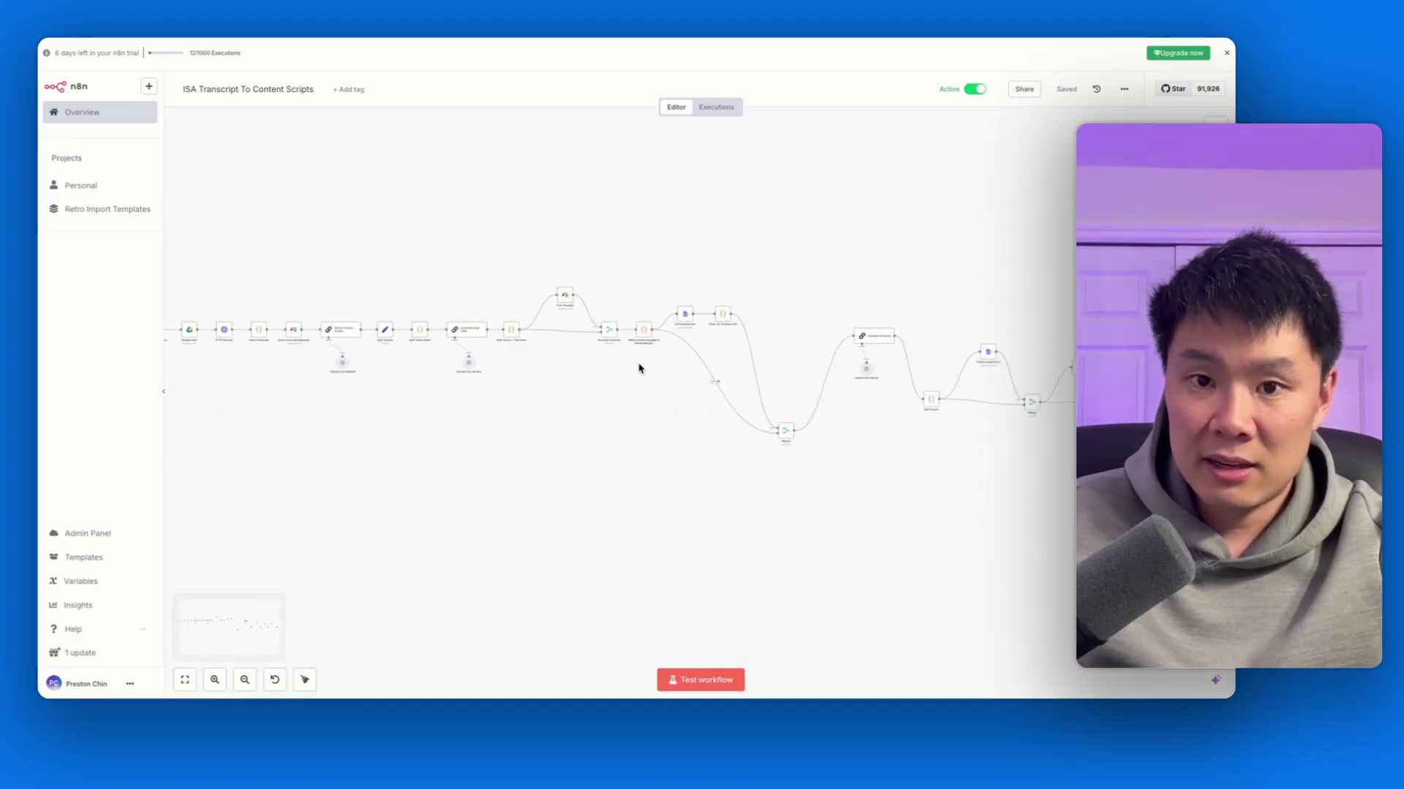
scroll(590, 335, "left", 3)
scroll(589, 336, "left", 1)
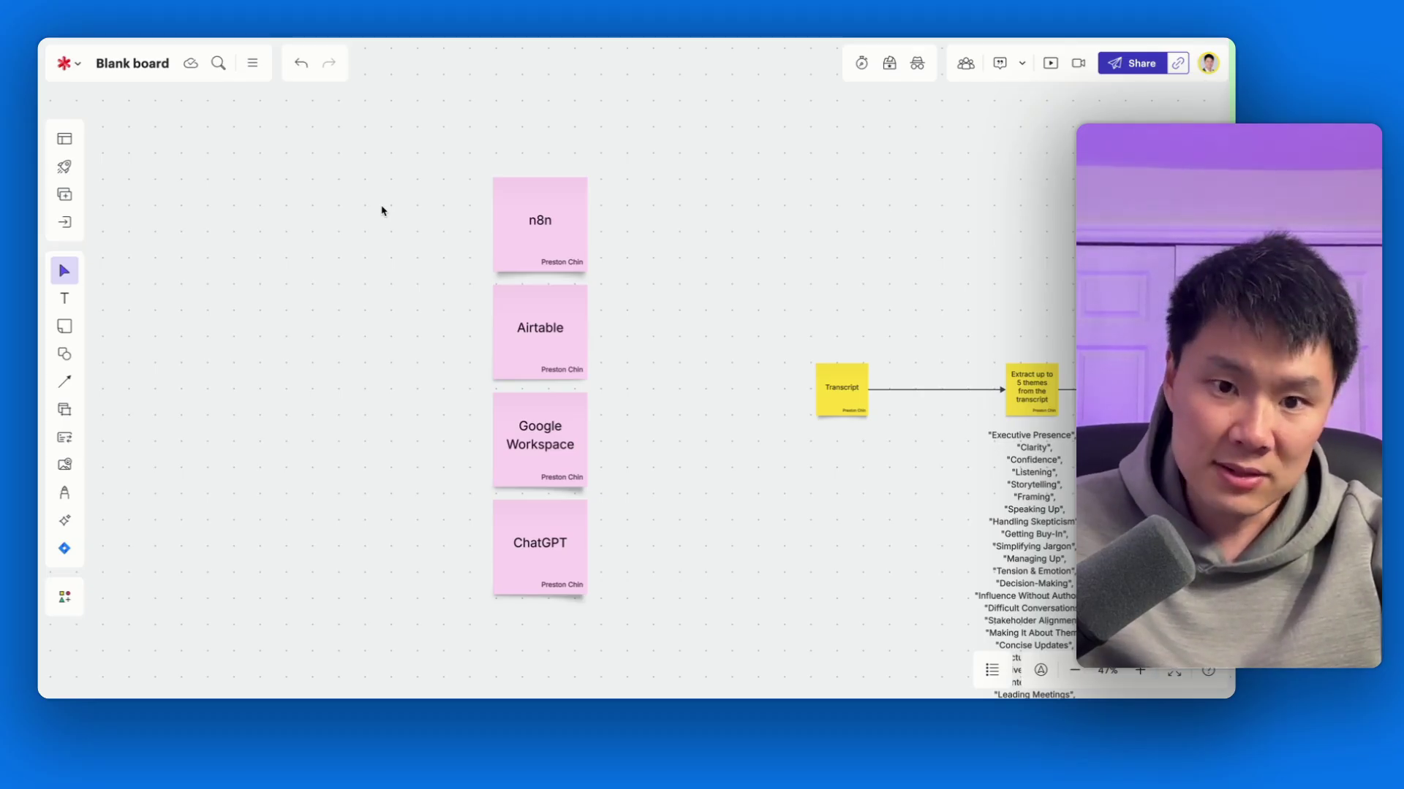
Switch back to the workflow board and review the Airtable tool note and the stages starting from Transcript
mouse_move(547, 320)
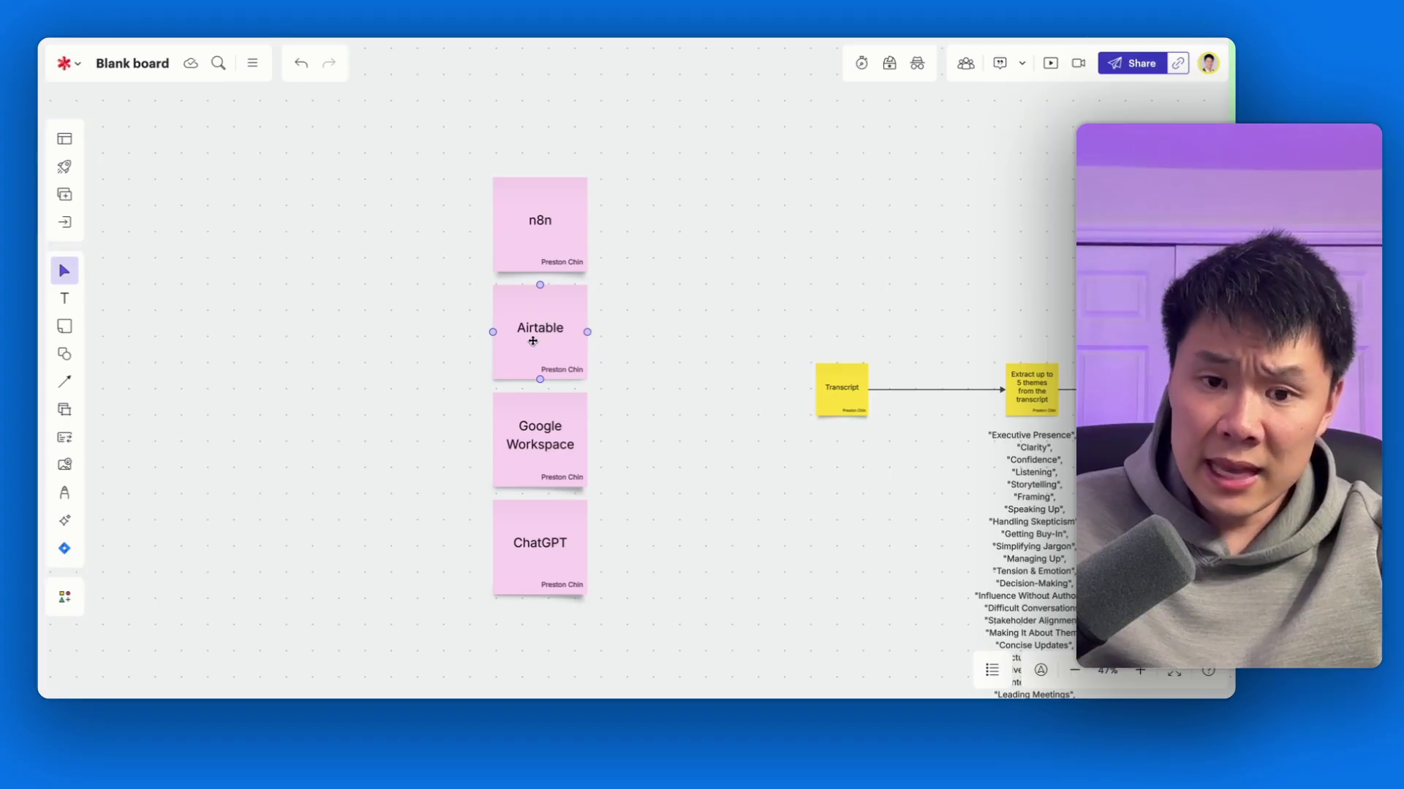
scroll(533, 339, "up", 1)
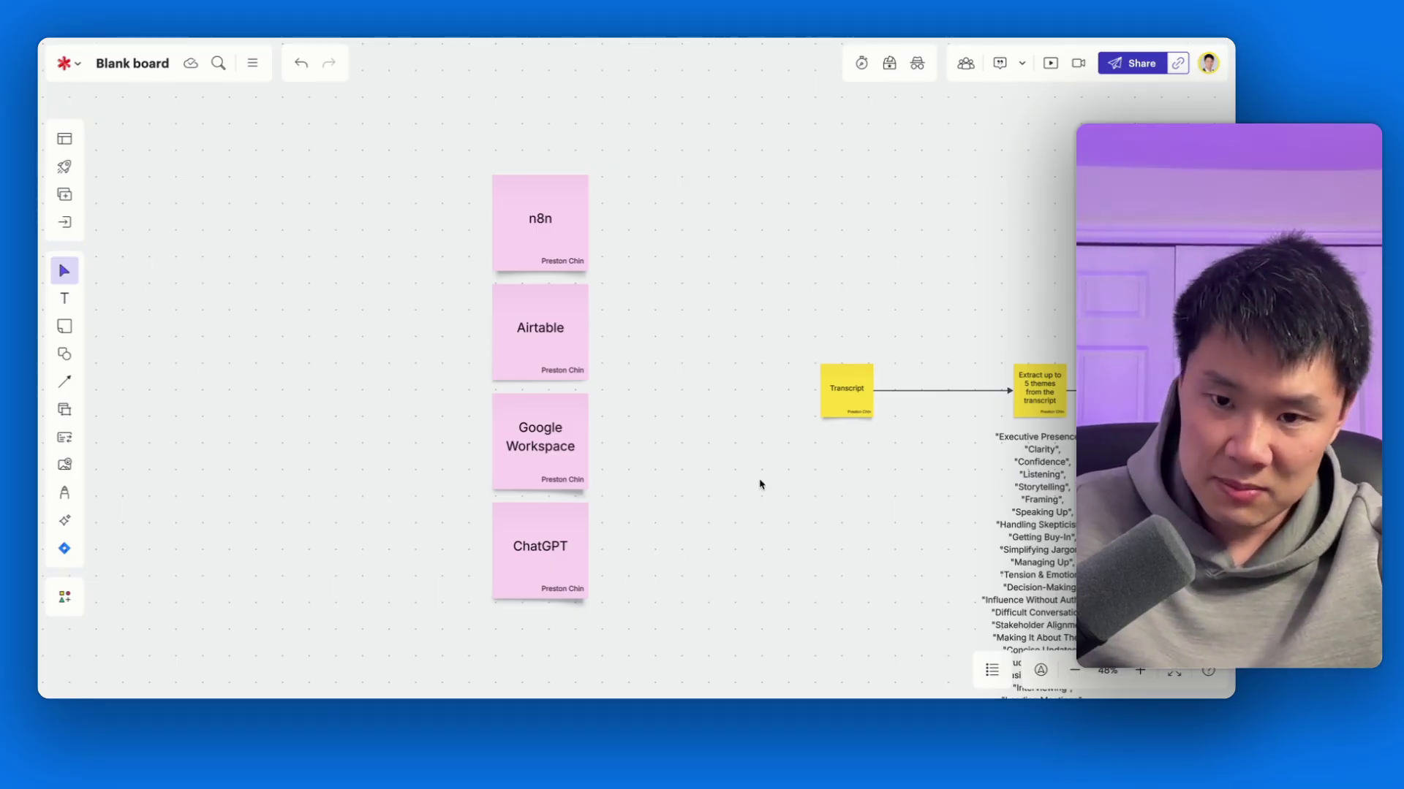
scroll(760, 482, "right", 5)
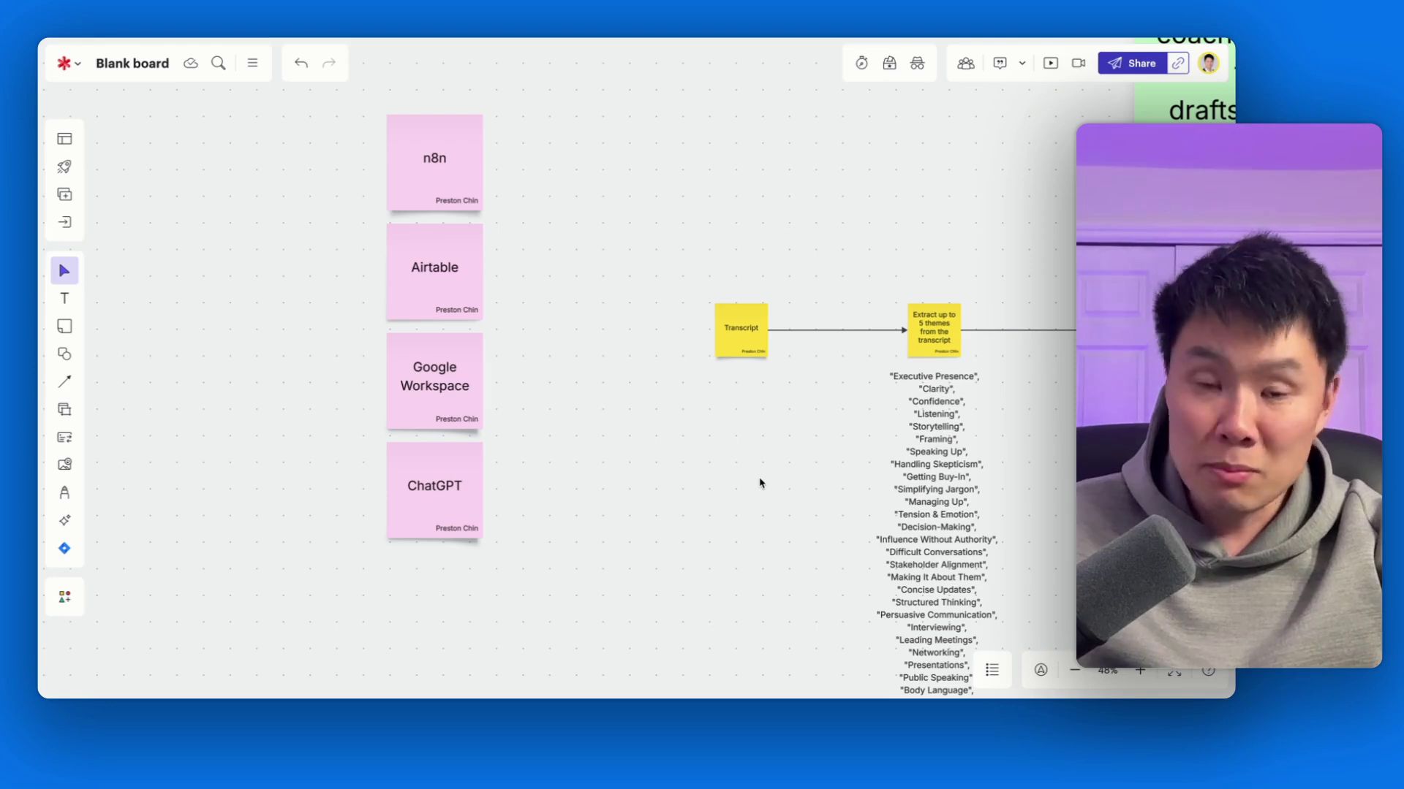
scroll(760, 482, "right", 5)
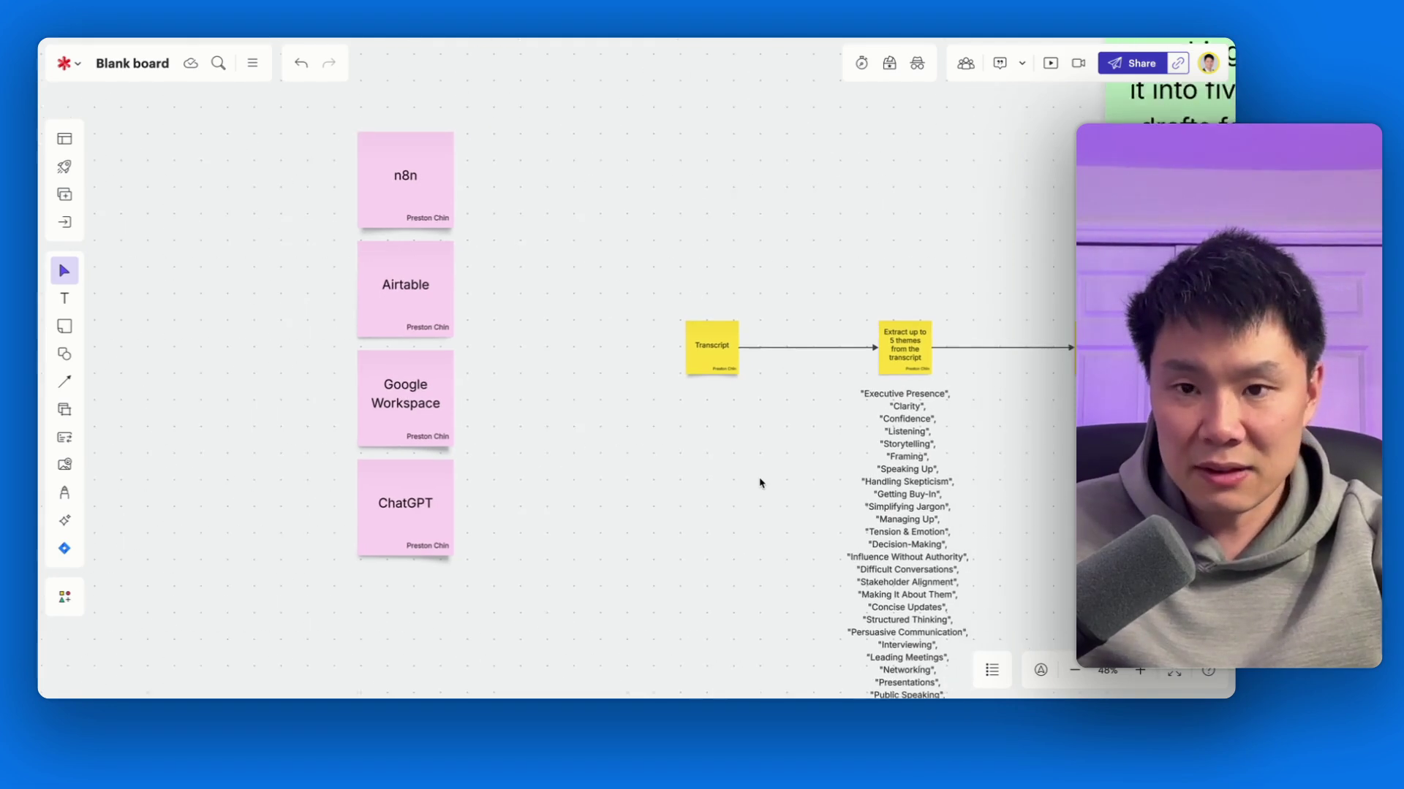
scroll(761, 483, "right", 2)
scroll(760, 483, "up", 2)
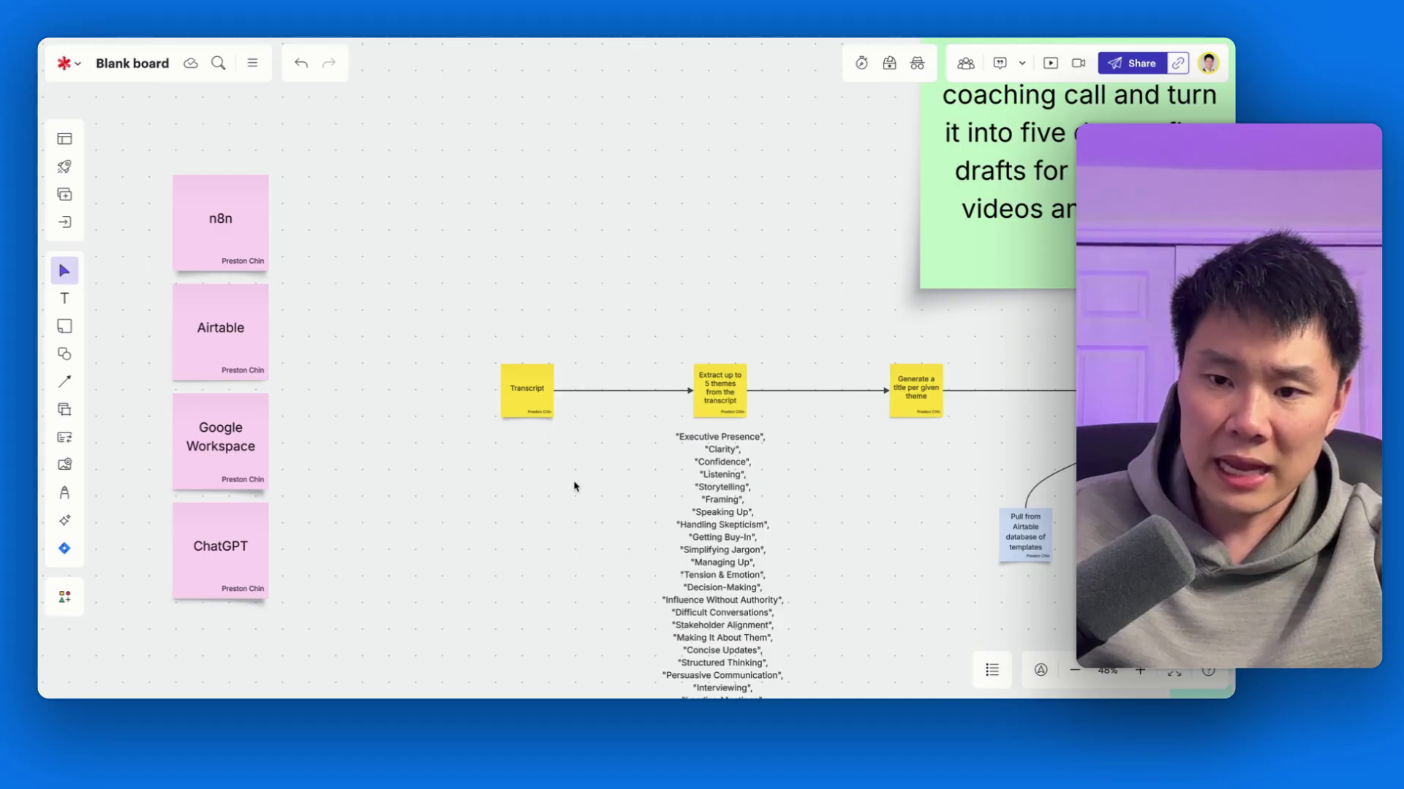
scroll(578, 498, "right", 2)
scroll(578, 497, "up", 3)
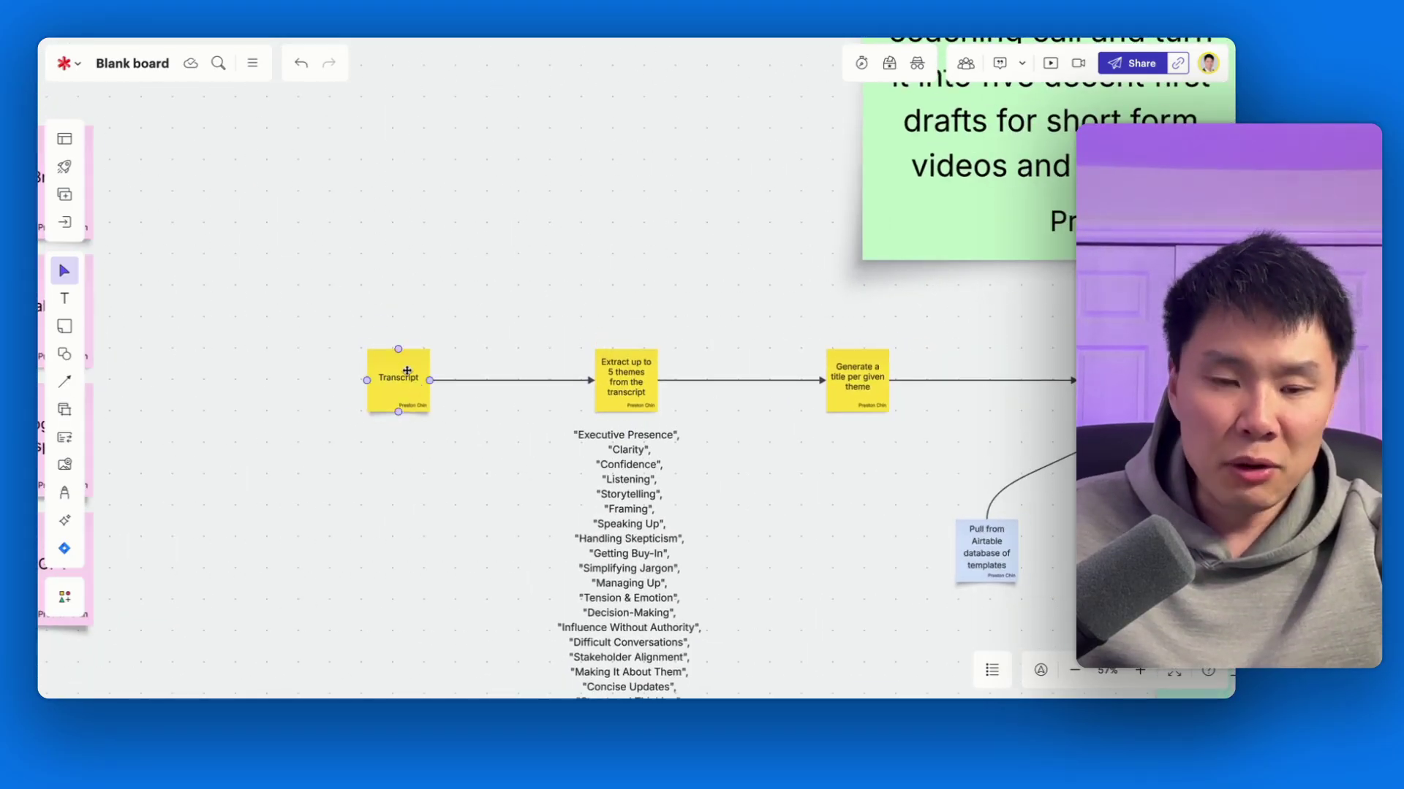
Examine the Transcript note and the full list of themes beneath "Extract up to 5 themes from the transcript"
scroll(662, 513, "down", 5)
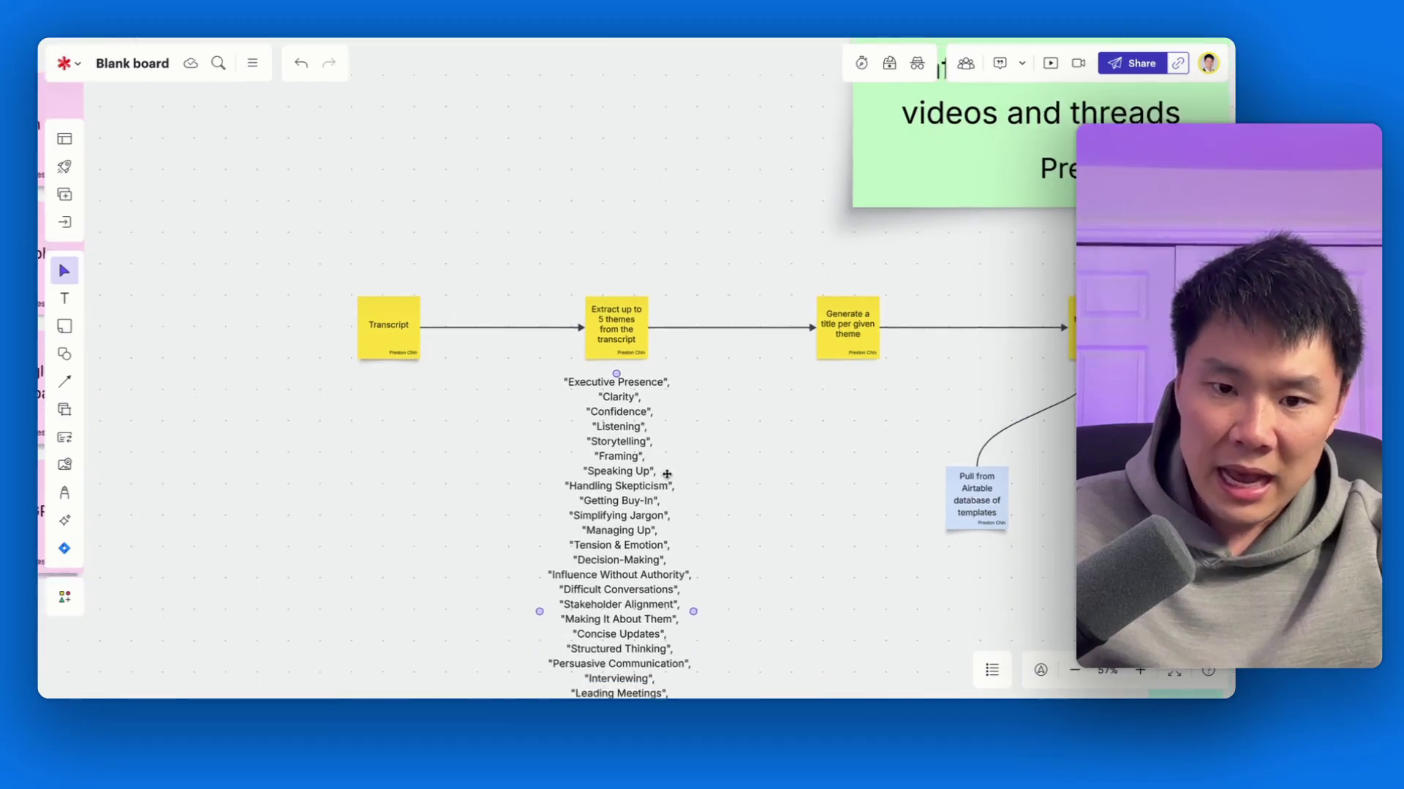
scroll(798, 499, "down", 2)
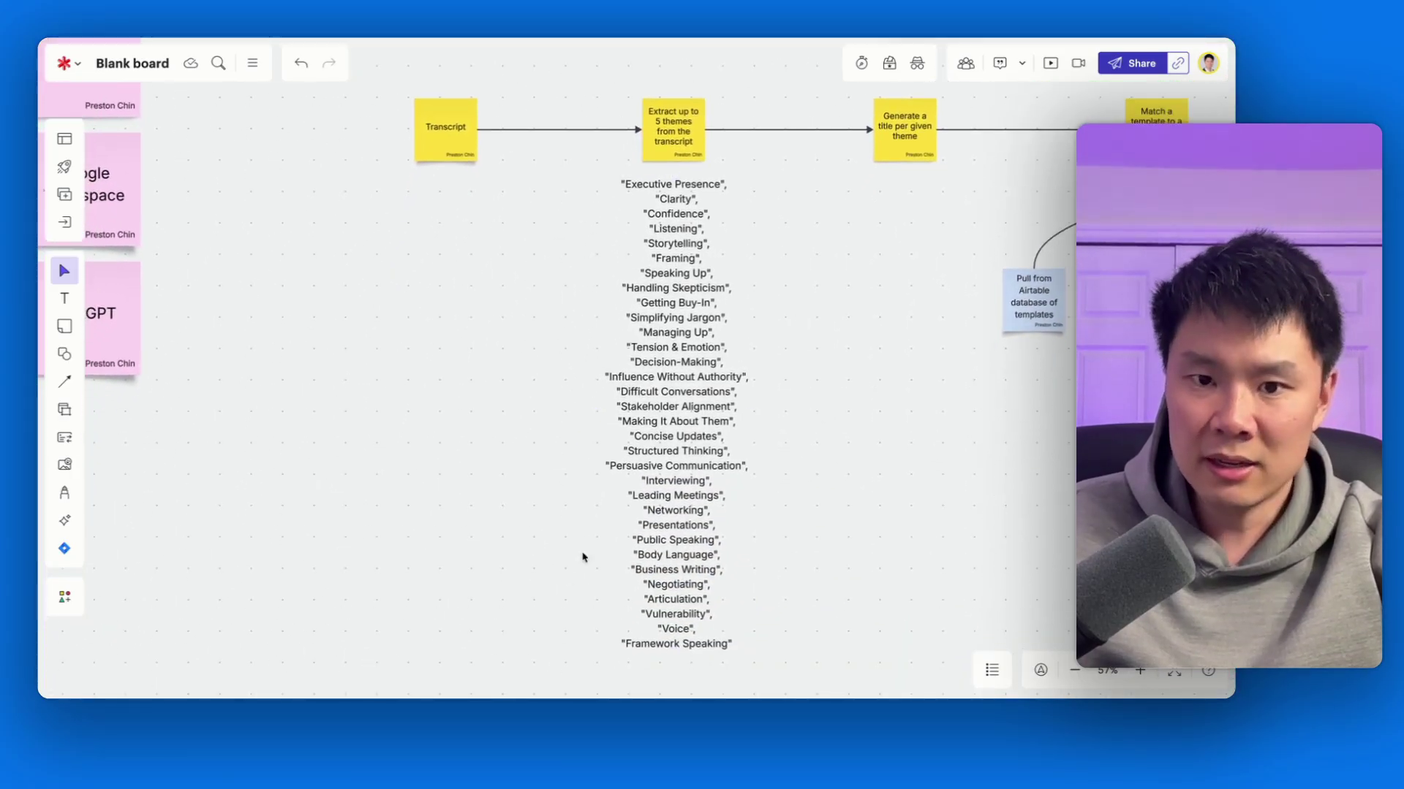
scroll(630, 618, "up", 3)
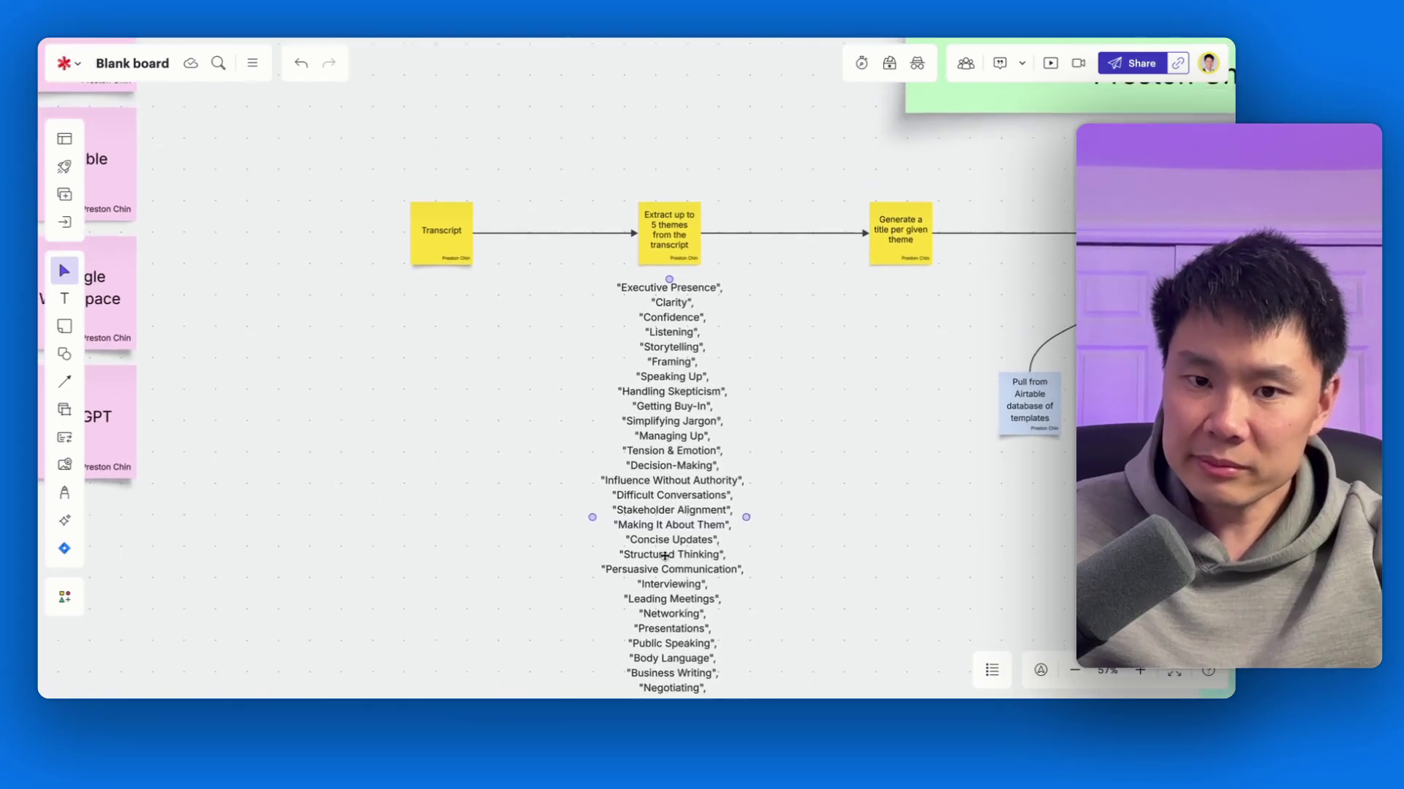
scroll(671, 410, "up", 3)
scroll(661, 291, "up", 3)
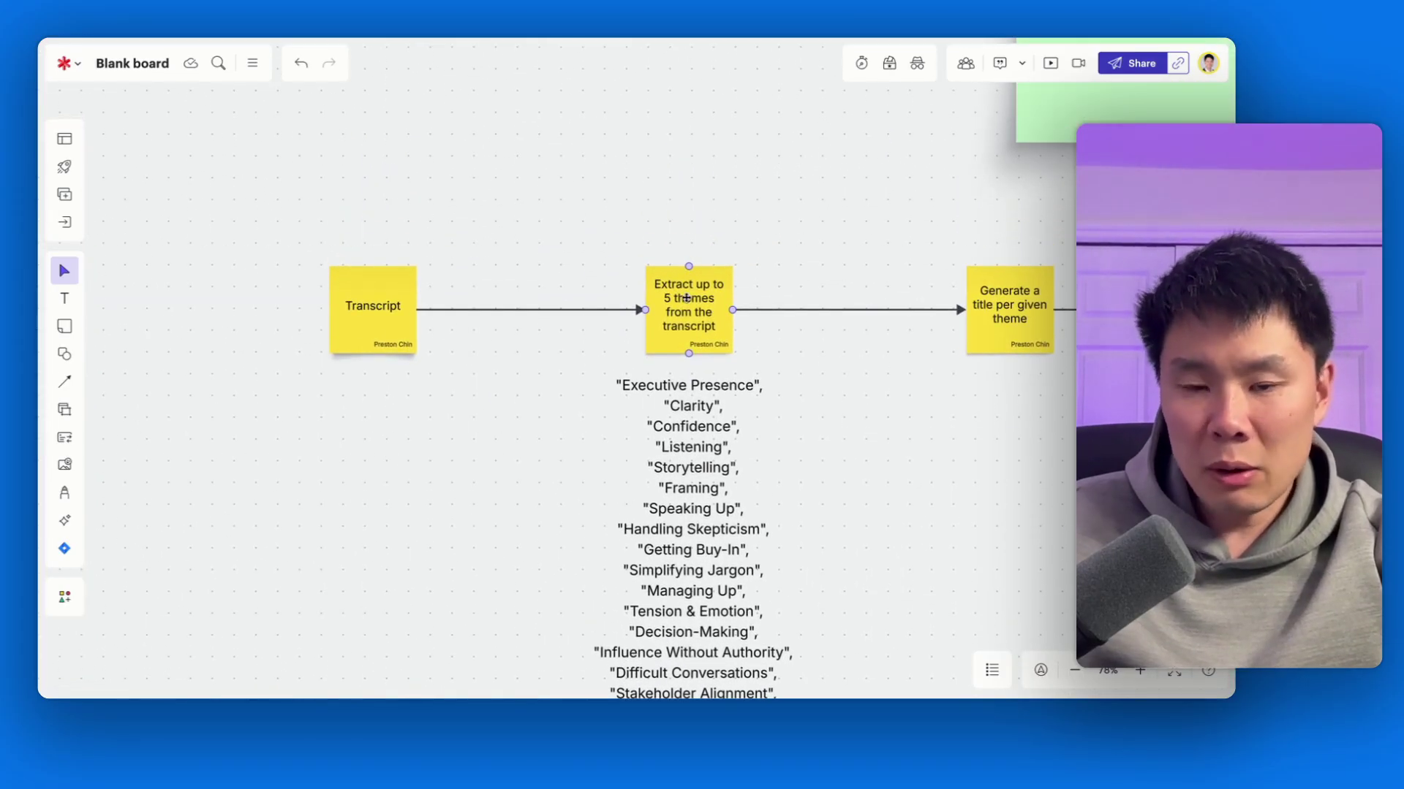
scroll(686, 411, "down", 1)
scroll(673, 399, "down", 2)
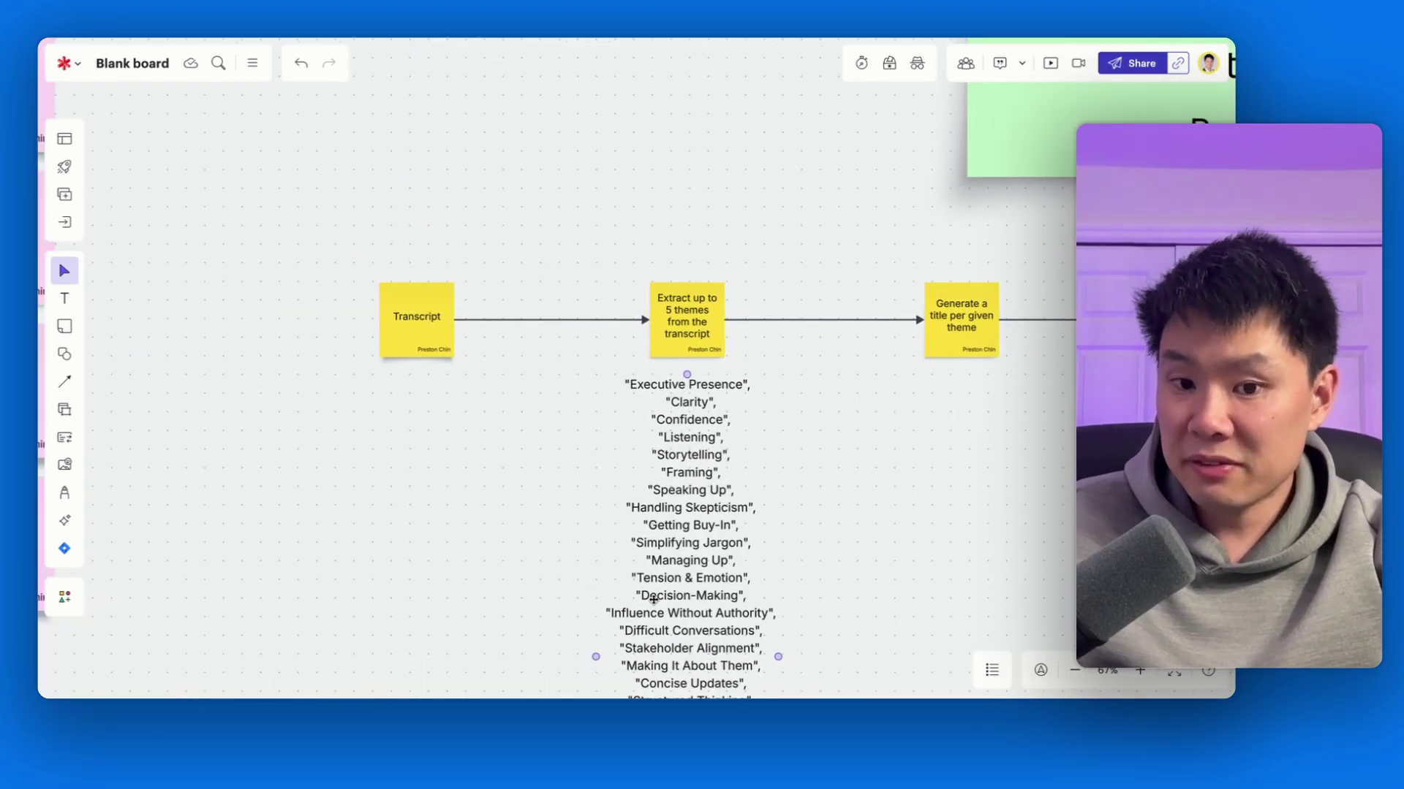
left_click(421, 311)
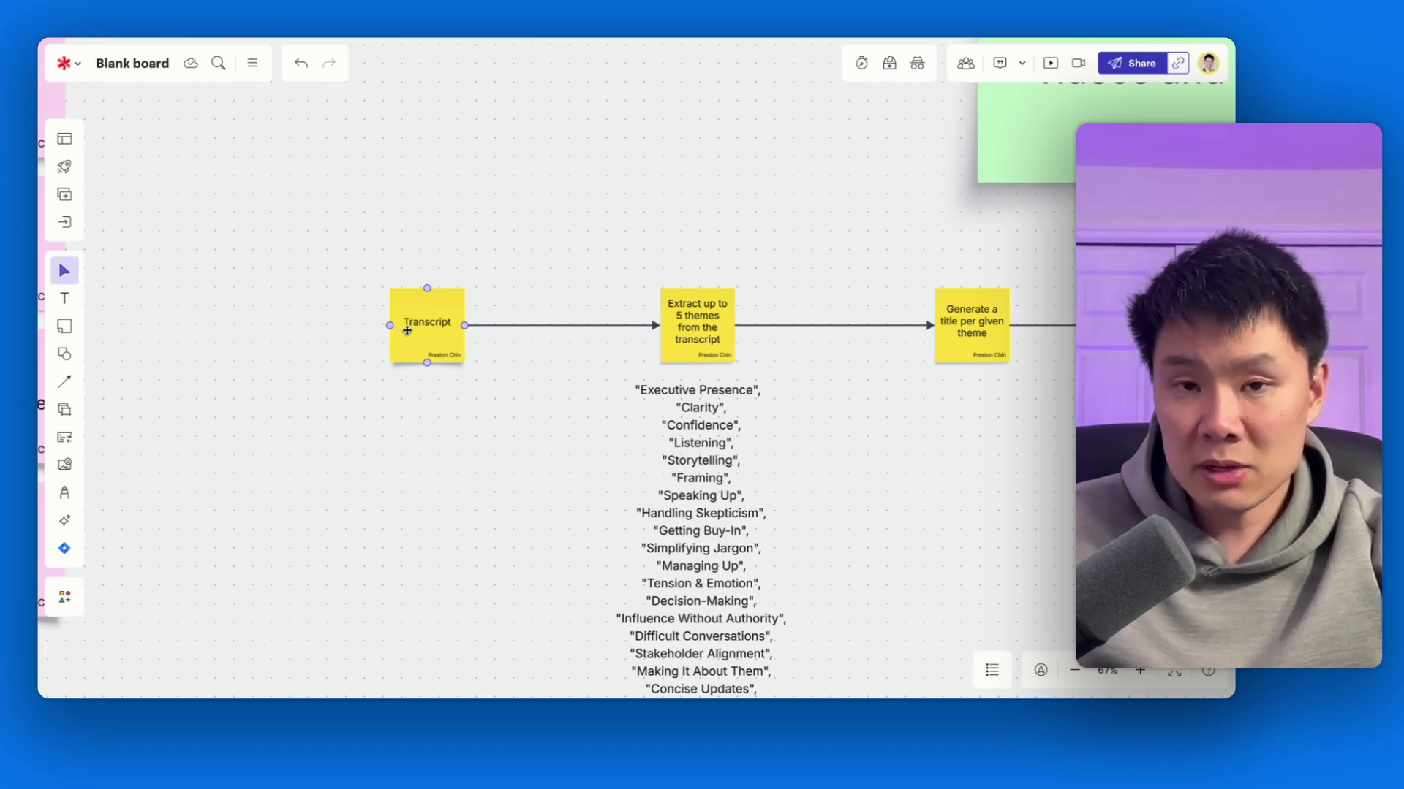
left_click(659, 506)
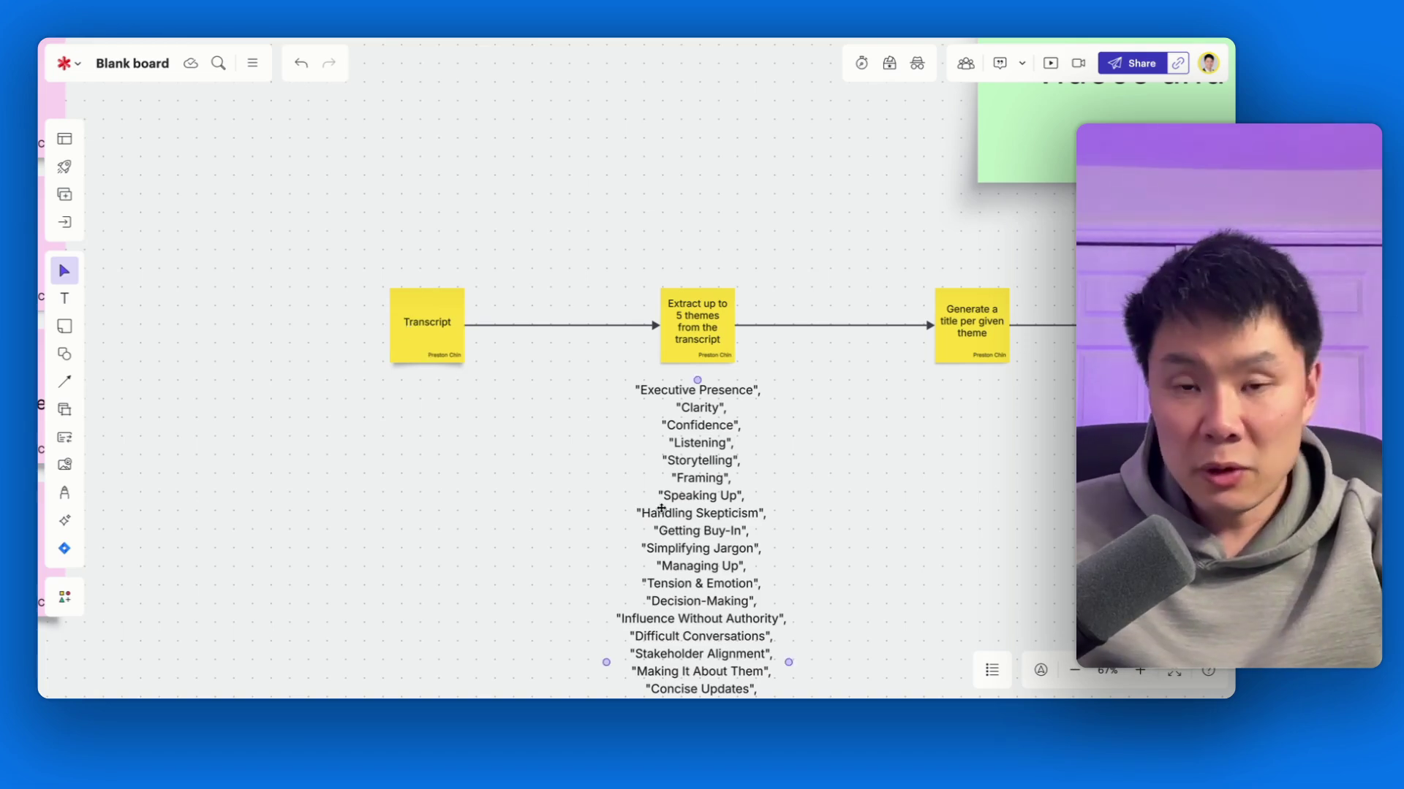
scroll(661, 508, "down", 1)
scroll(661, 508, "up", 1)
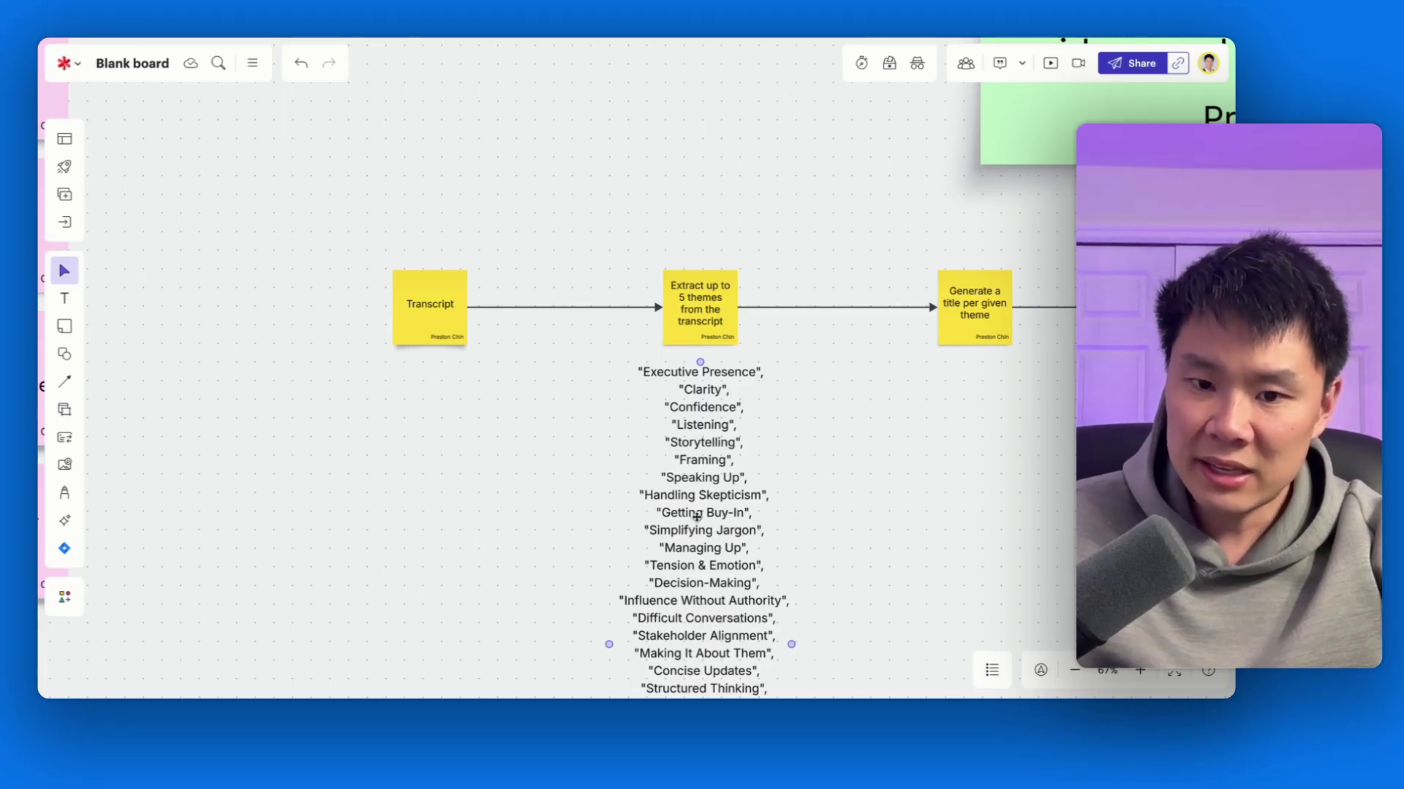
scroll(691, 511, "down", 1)
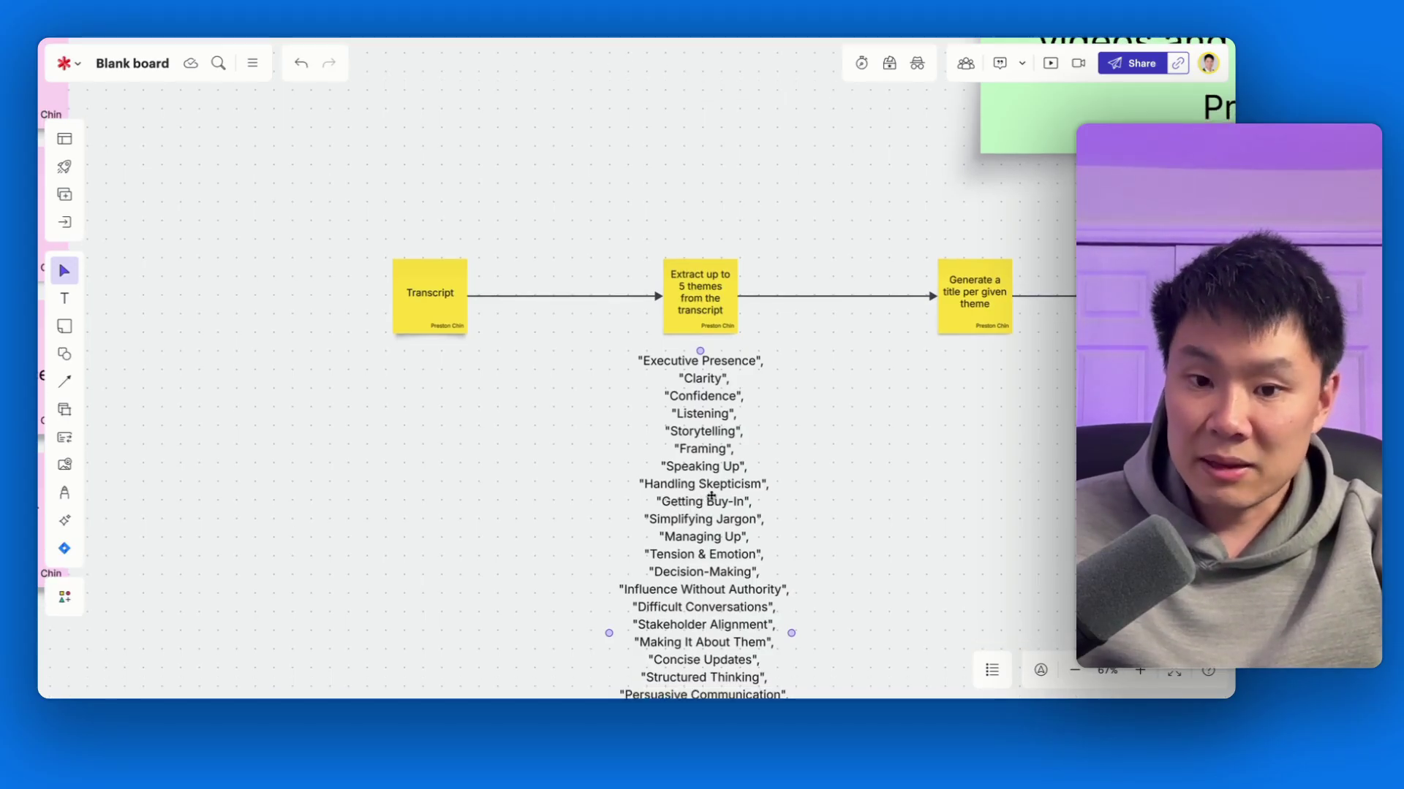
scroll(663, 484, "down", 4)
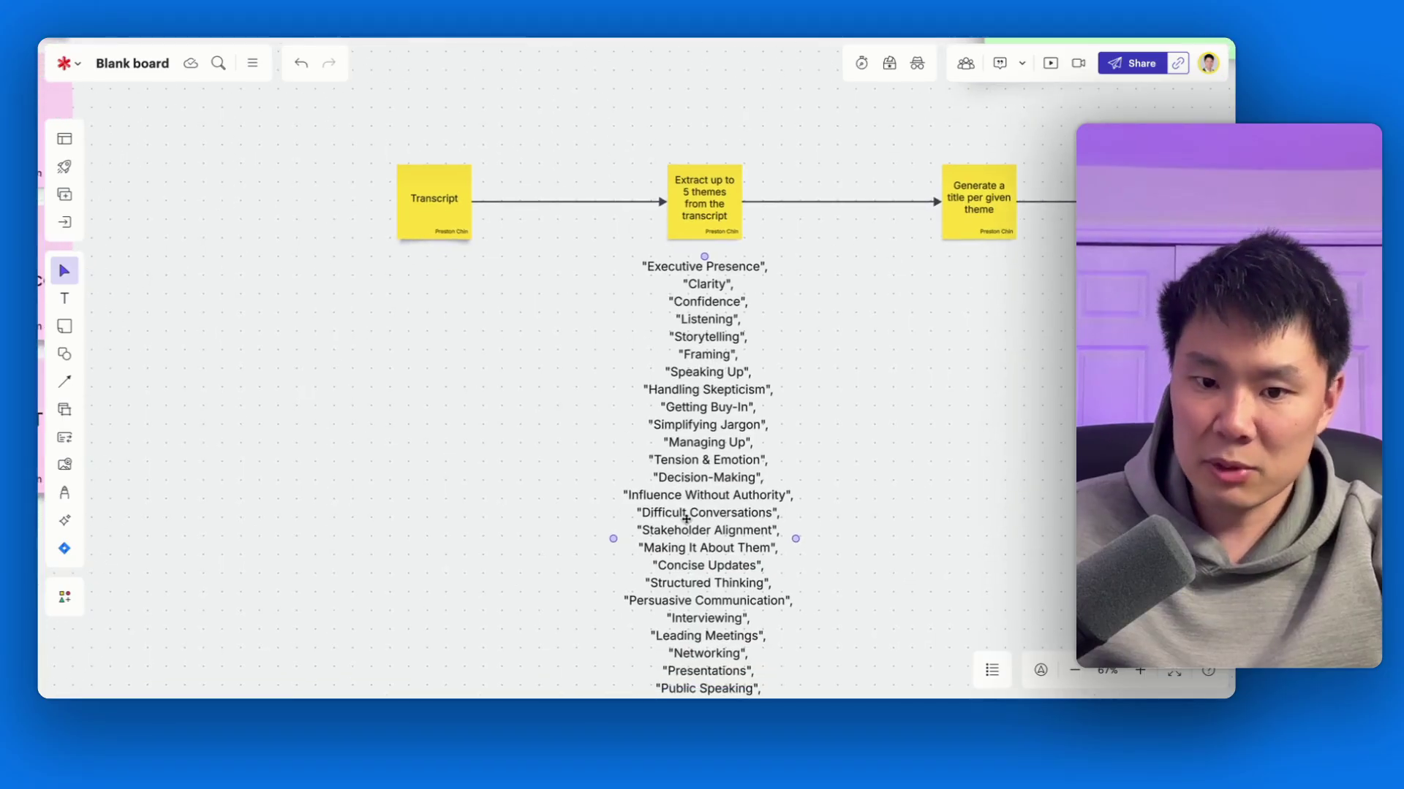
Review the board's stages from the theme list through "Generate a title per given theme" to "Match a template to a theme / title pairing"
scroll(695, 495, "up", 5)
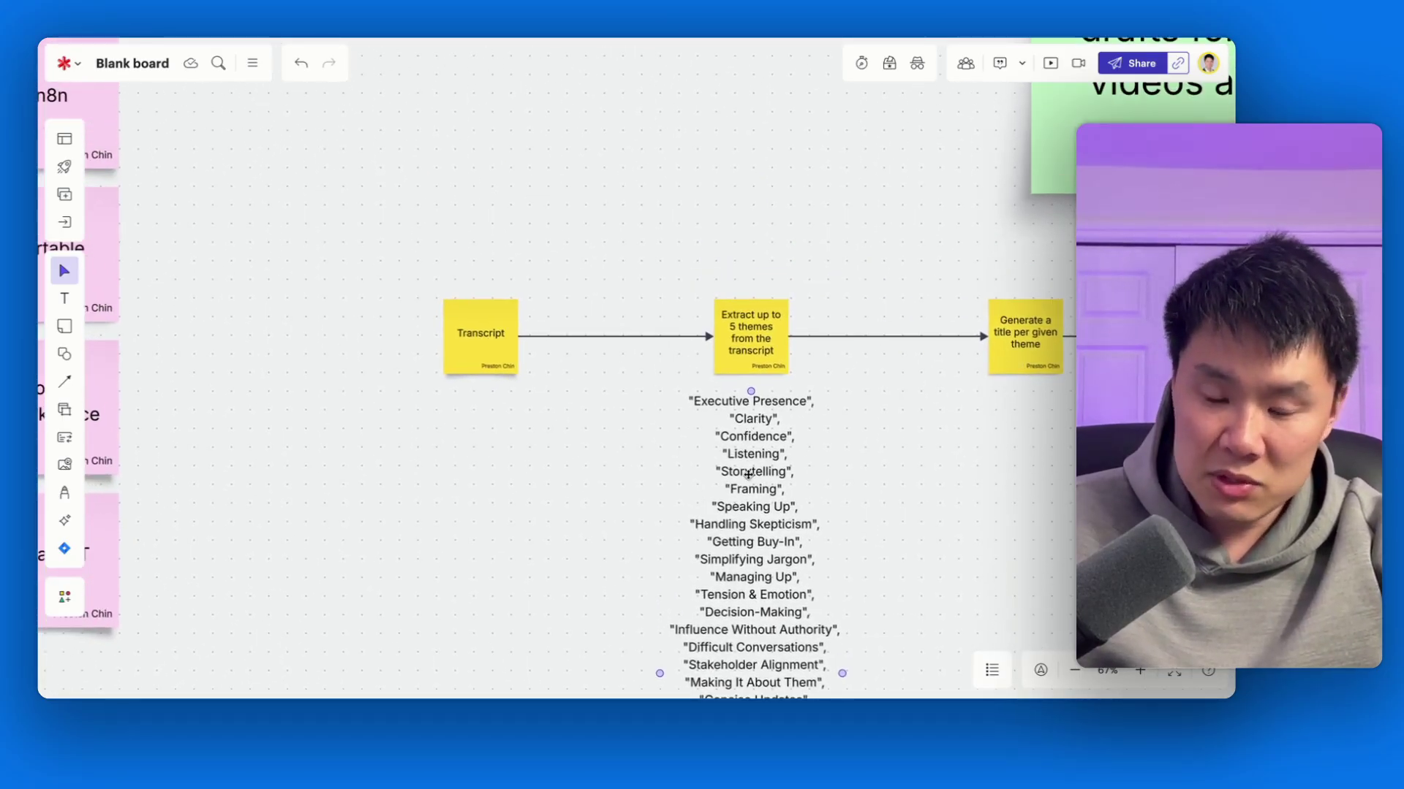
left_click(667, 372)
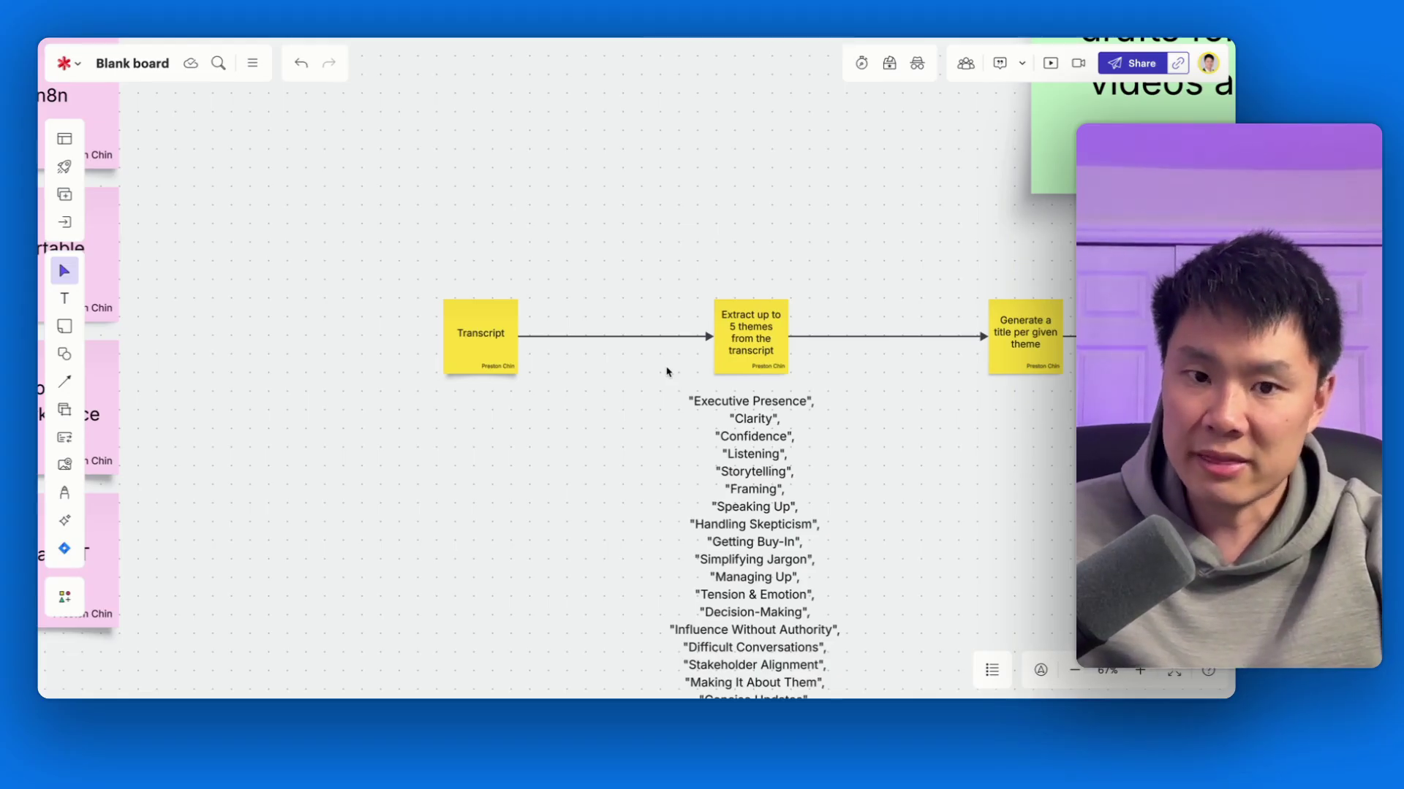
scroll(592, 355, "right", 5)
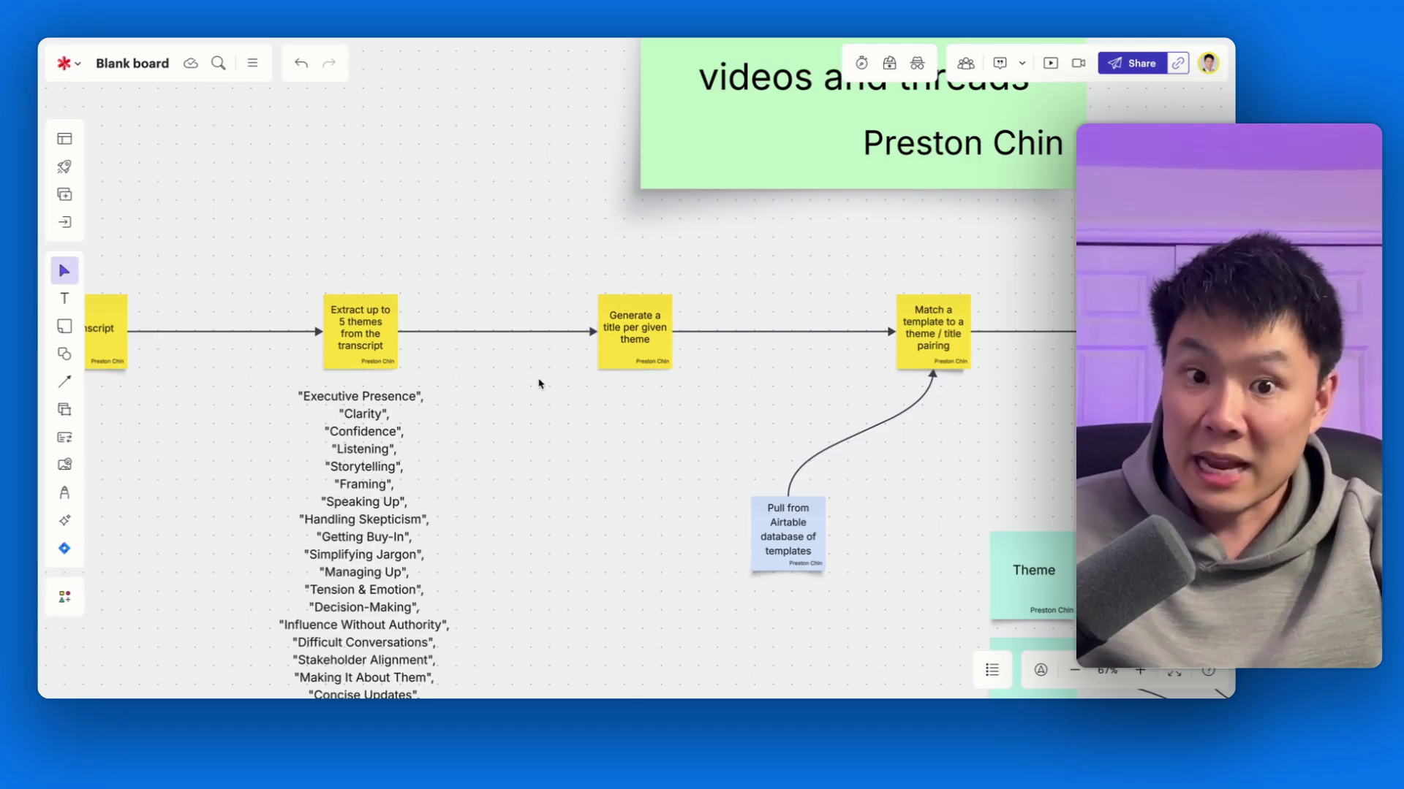
scroll(539, 383, "right", 5)
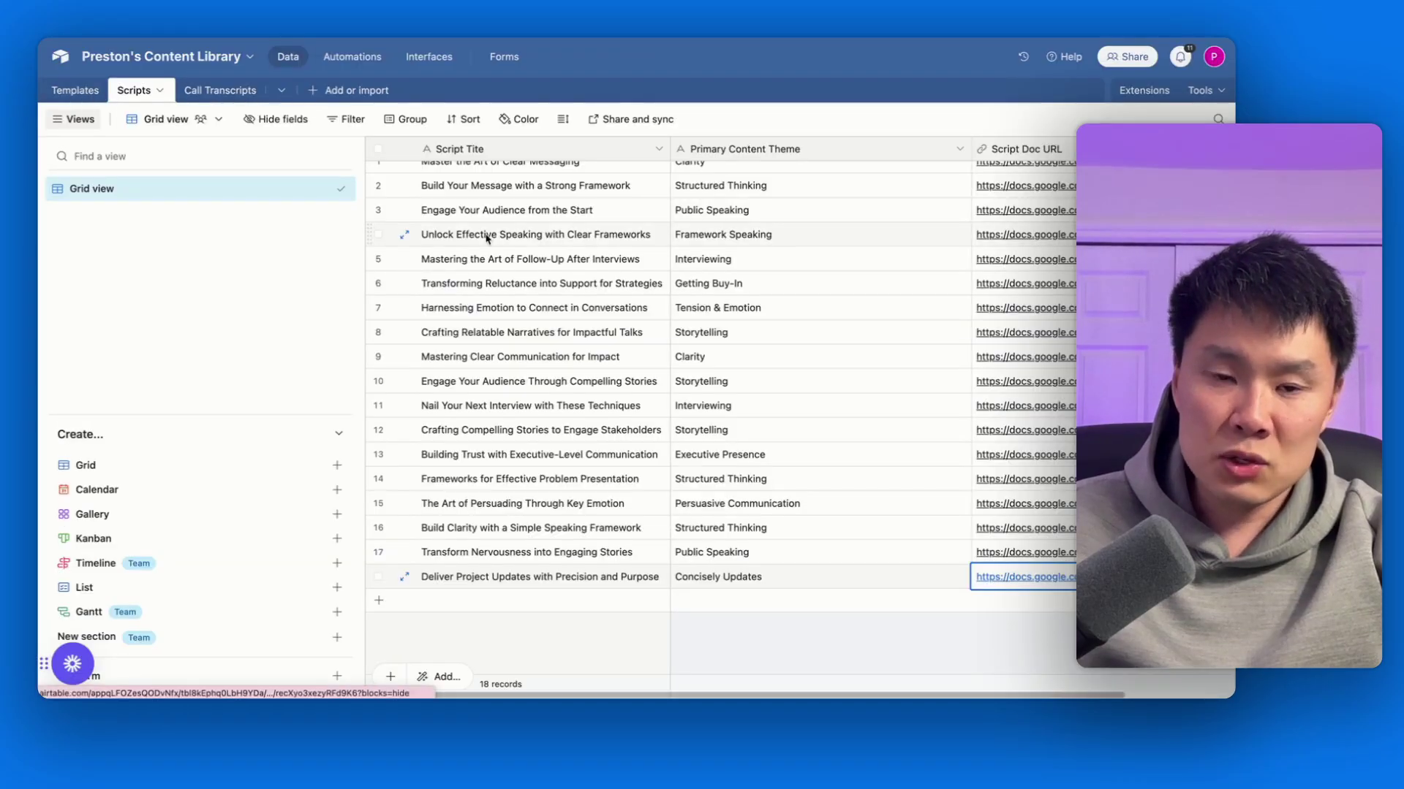
Switch to Airtable, look through the Templates table and view the Before / After template document in Google Docs
left_click(75, 90)
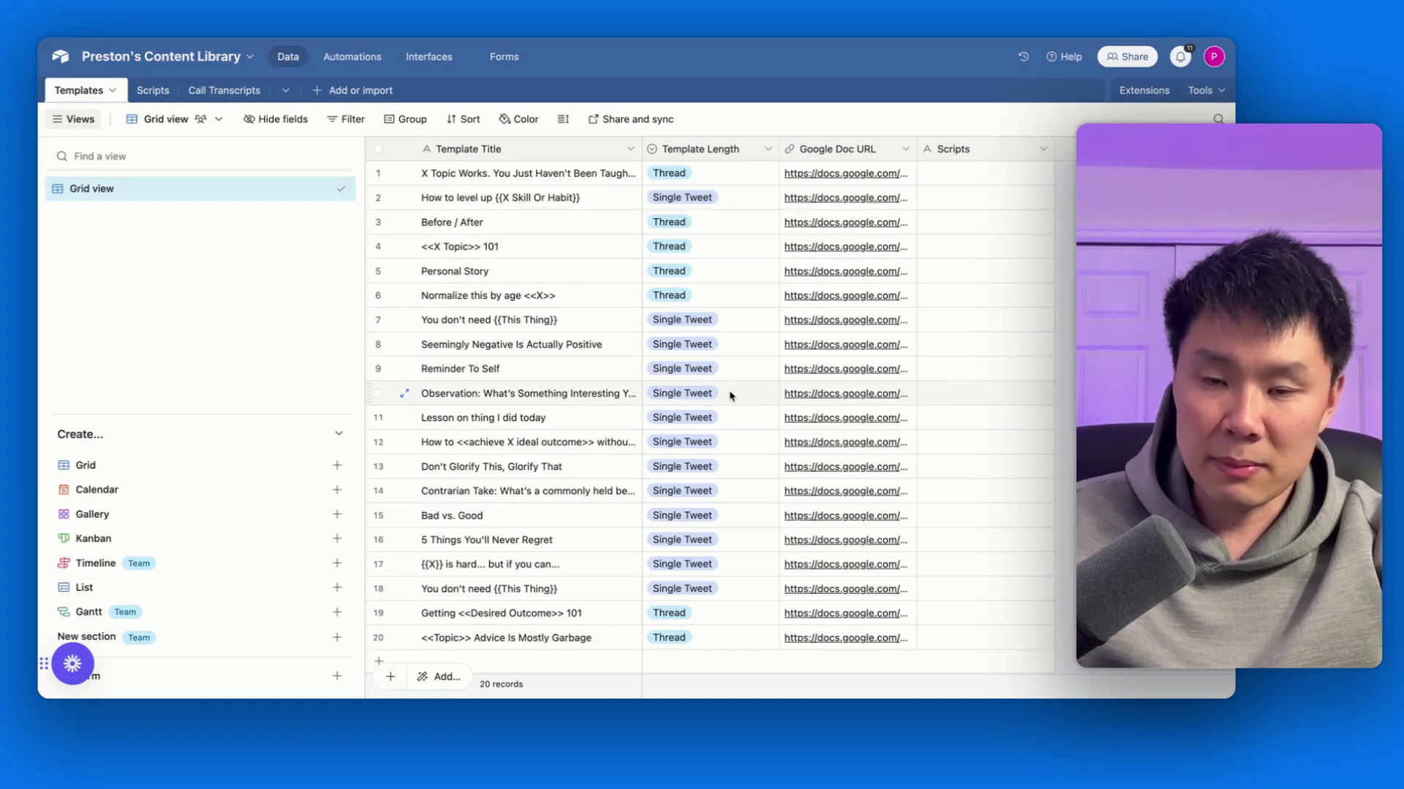
scroll(731, 395, "down", 2)
scroll(731, 396, "up", 2)
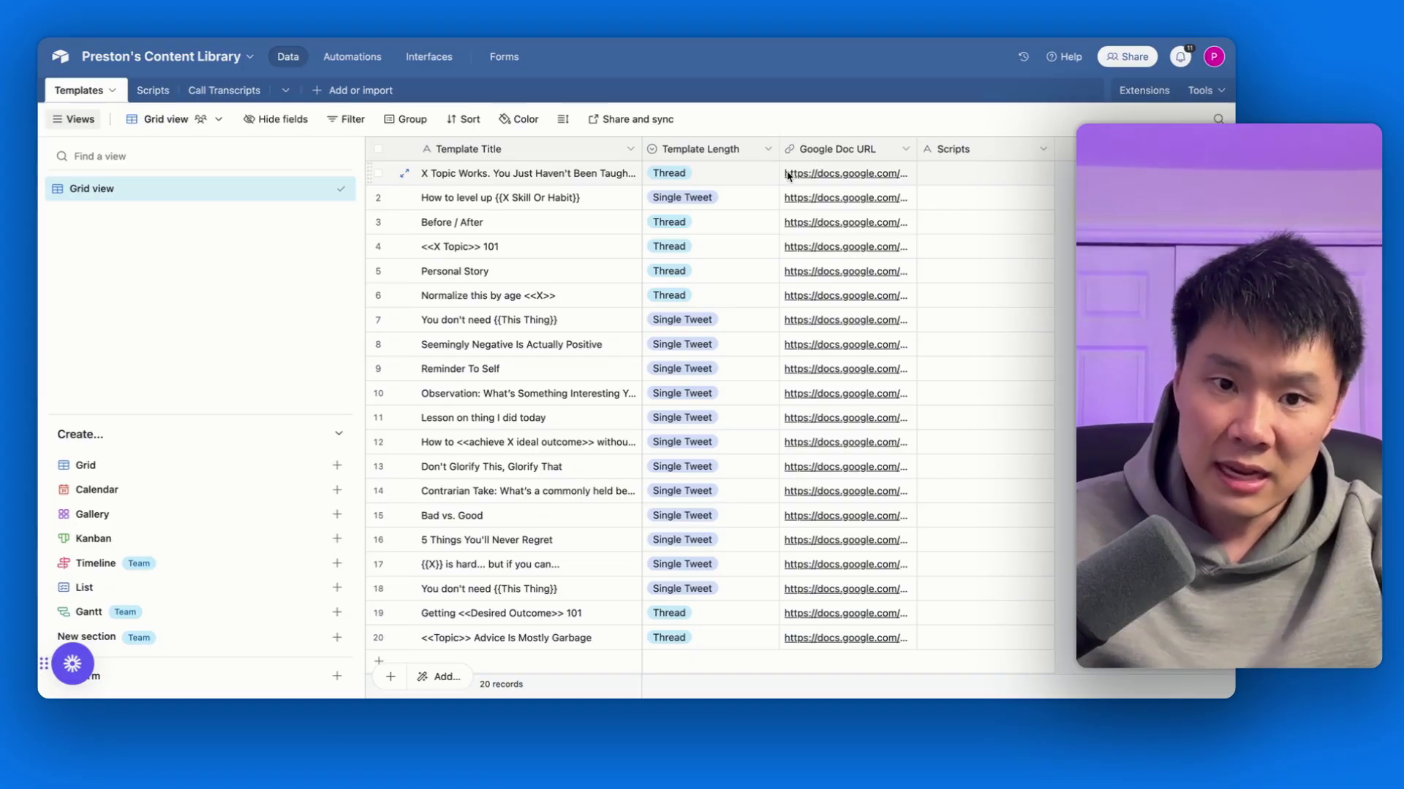
left_click(823, 223)
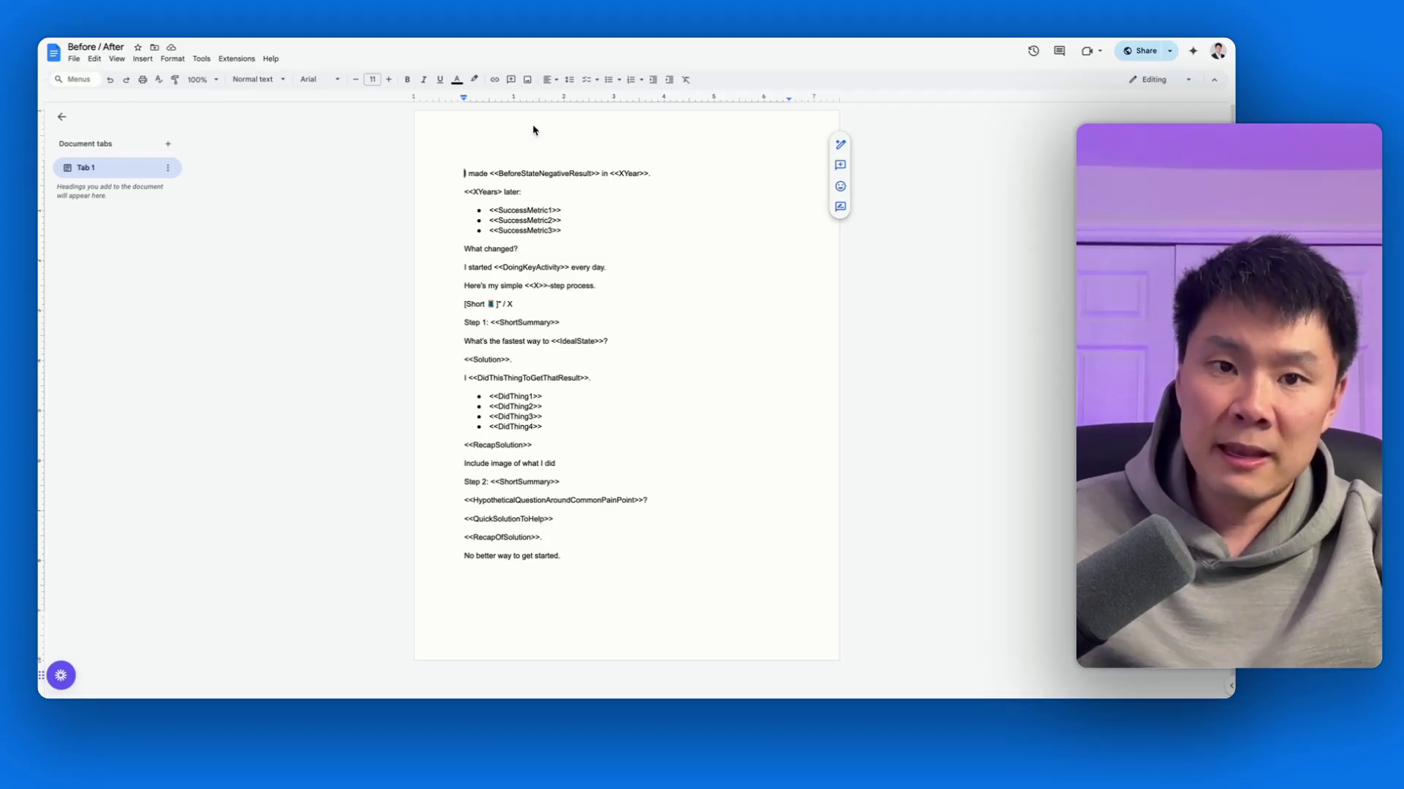
left_click(541, 31)
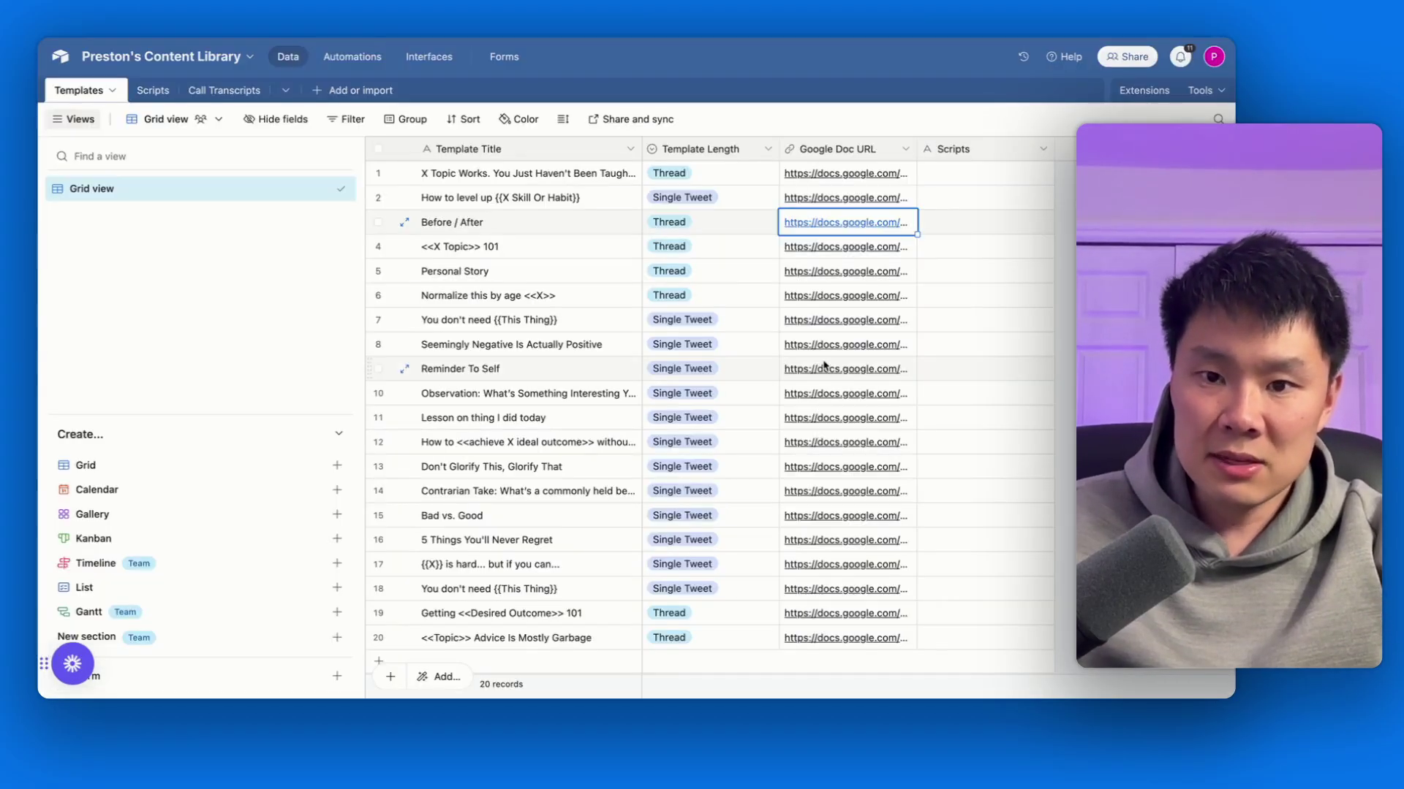
Open the Personal Story template's Google Doc and read through its tweet sections down to the SAMPLE section
left_click(820, 271)
left_click(820, 270)
scroll(726, 448, "down", 12)
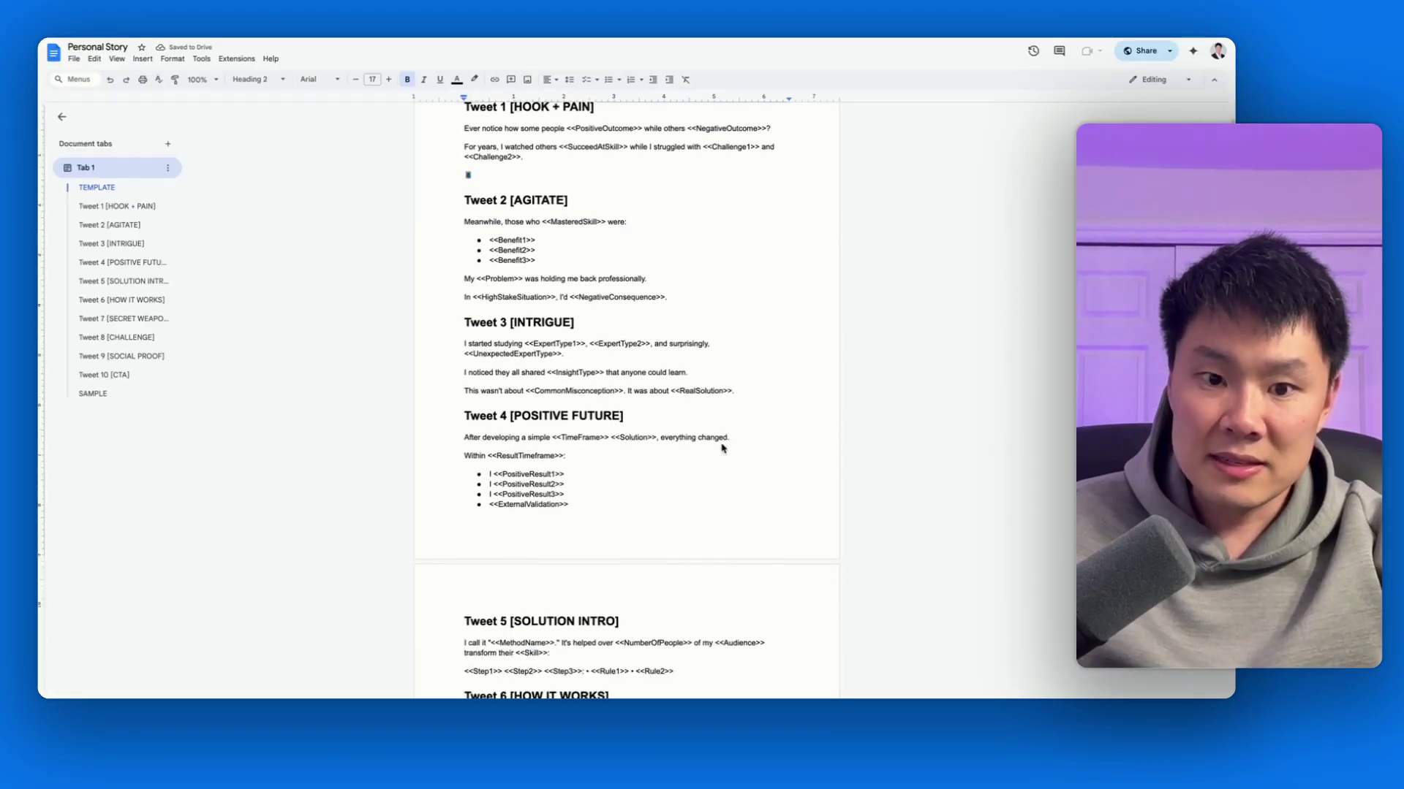
scroll(633, 465, "down", 6)
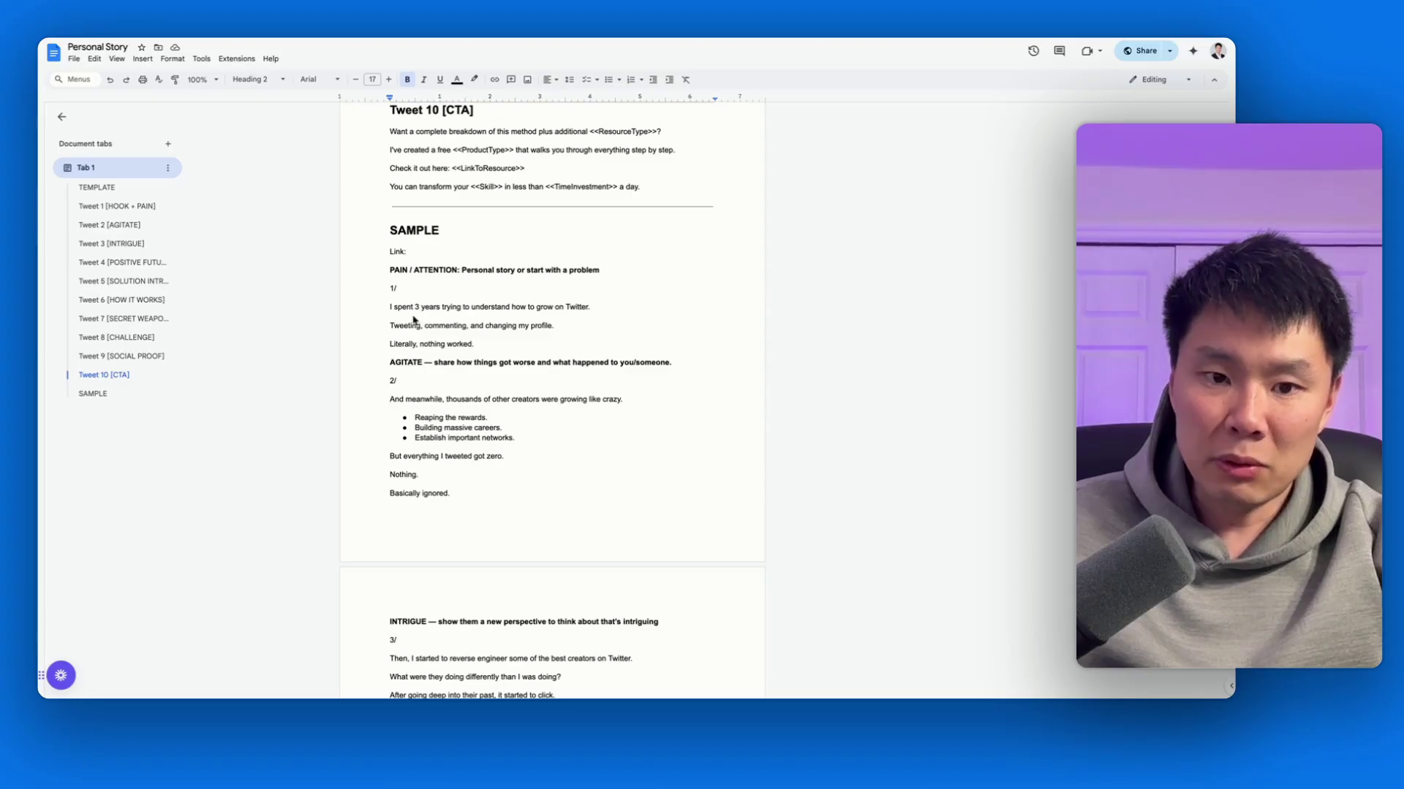
scroll(401, 289, "down", 2)
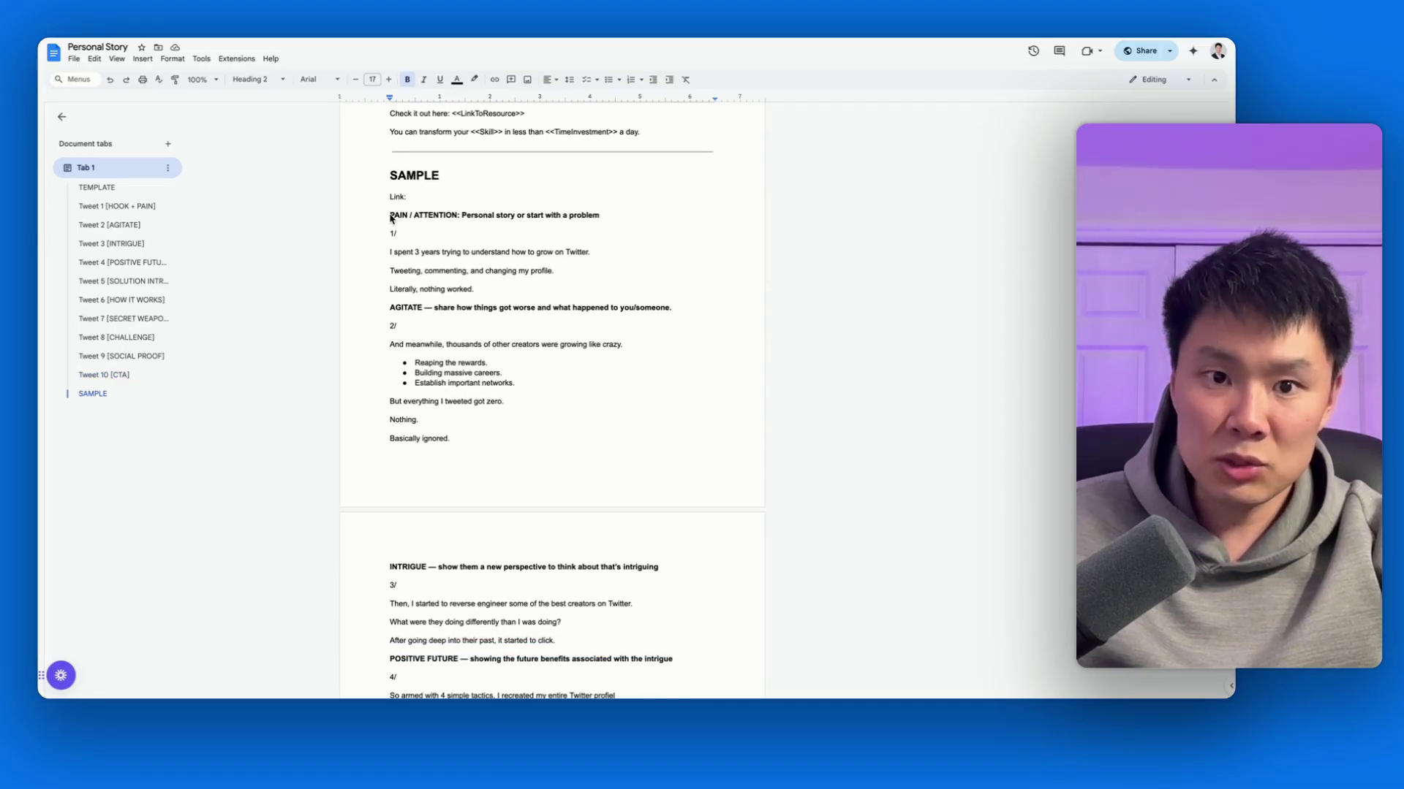
Highlight the SAMPLE text from the PAIN / ATTENTION heading through the AGITATE heading and review the tweet templates back to TEMPLATE
left_click_drag(391, 217, 675, 320)
scroll(504, 336, "down", 2)
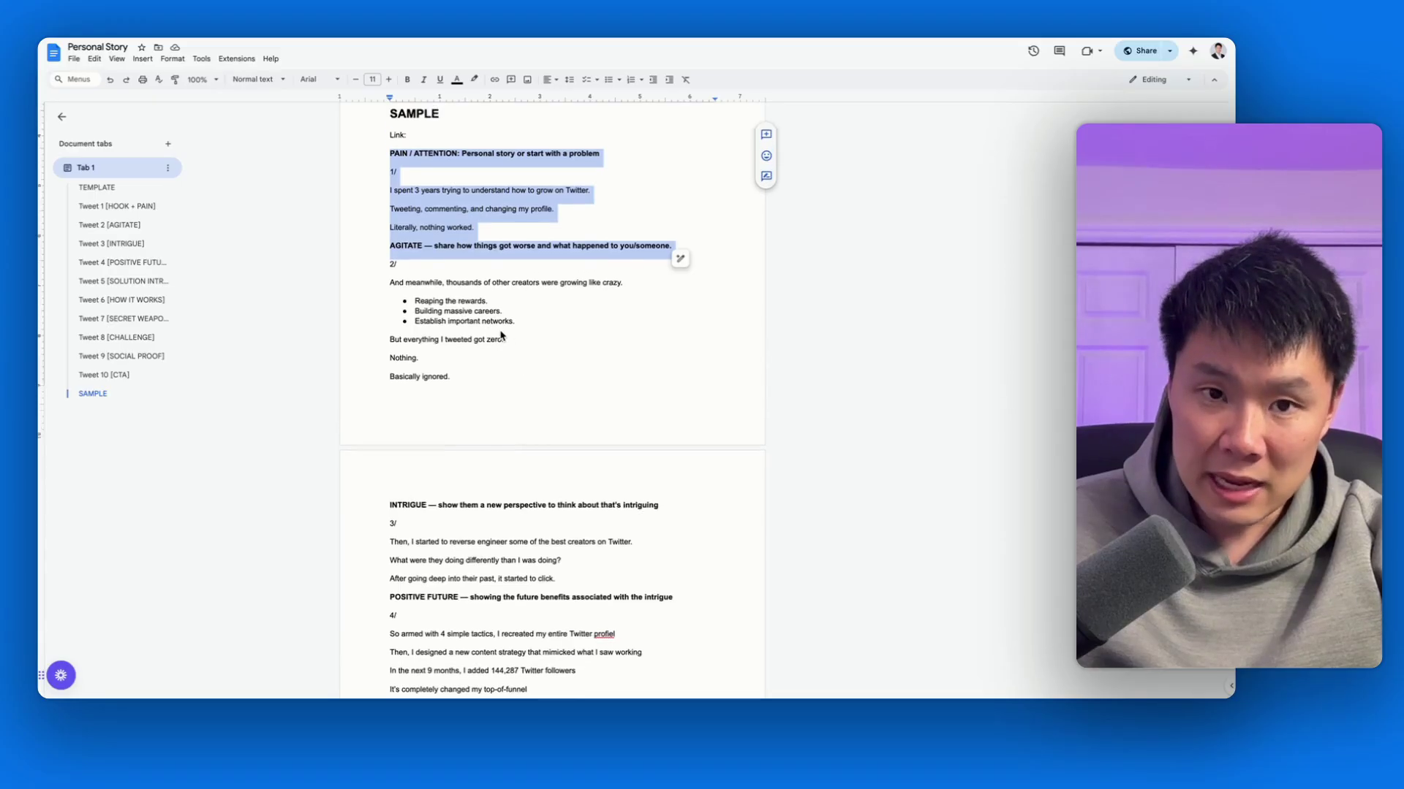
scroll(501, 336, "up", 15)
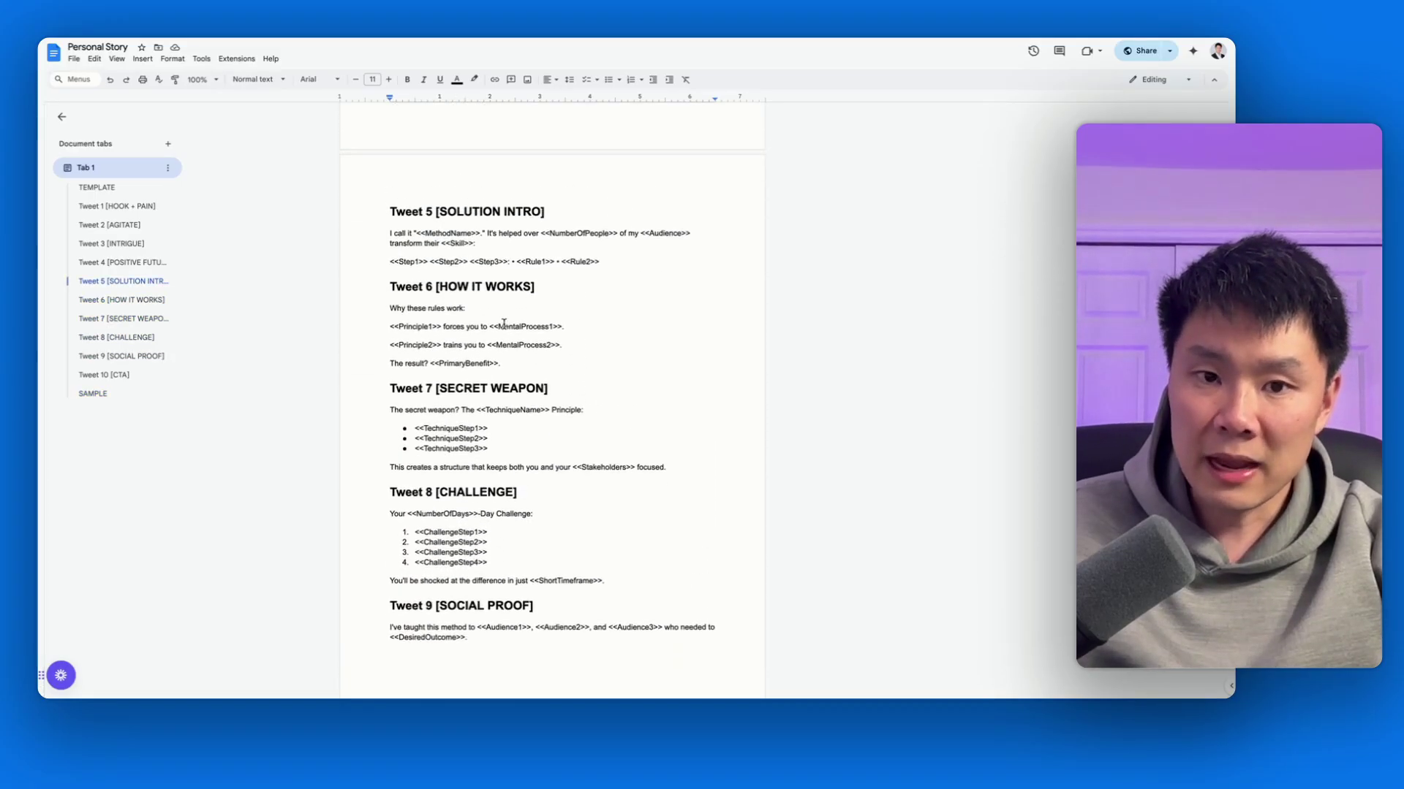
scroll(504, 323, "up", 7)
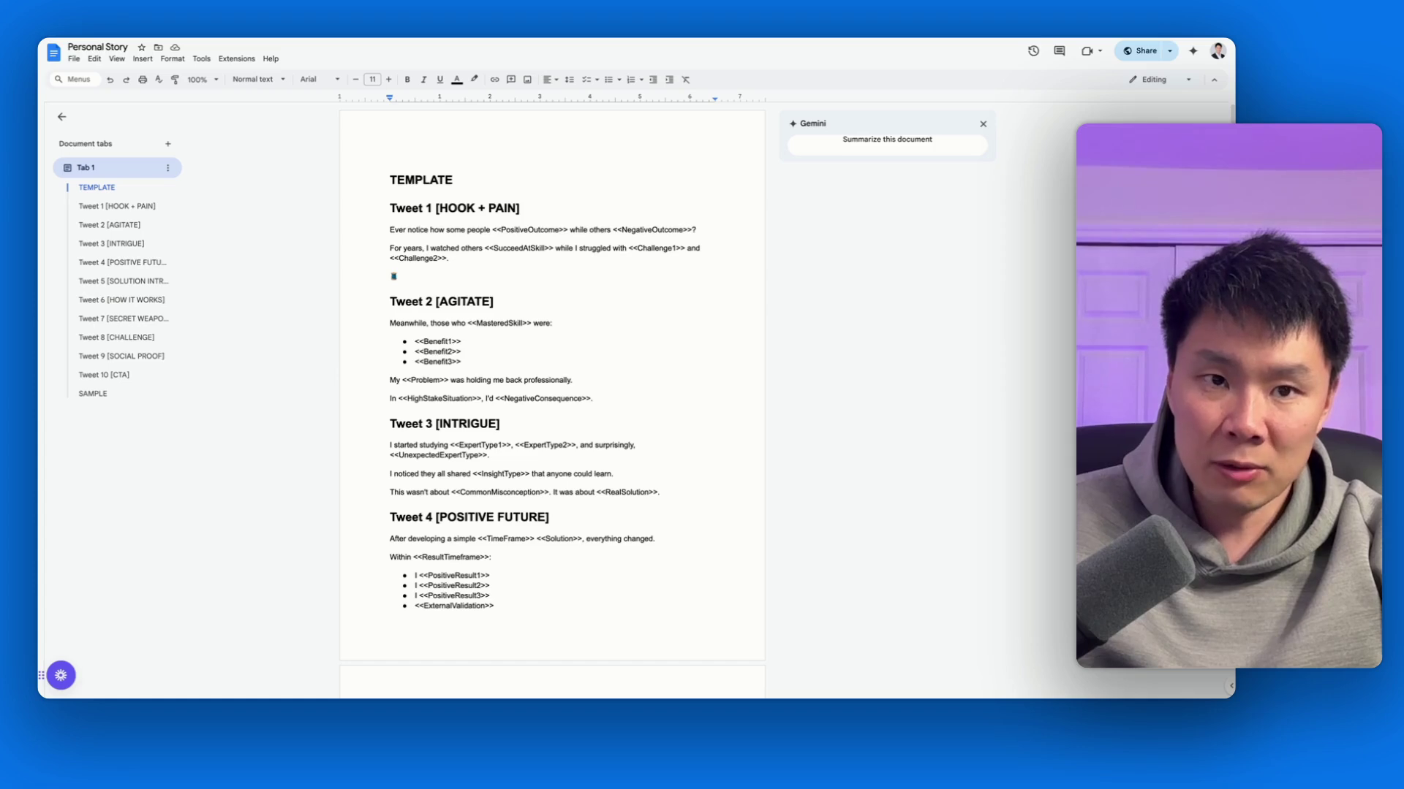
Switch back to the workflow board and examine how "Pull from Airtable database of templates" feeds the template matching stage
left_click(344, 38)
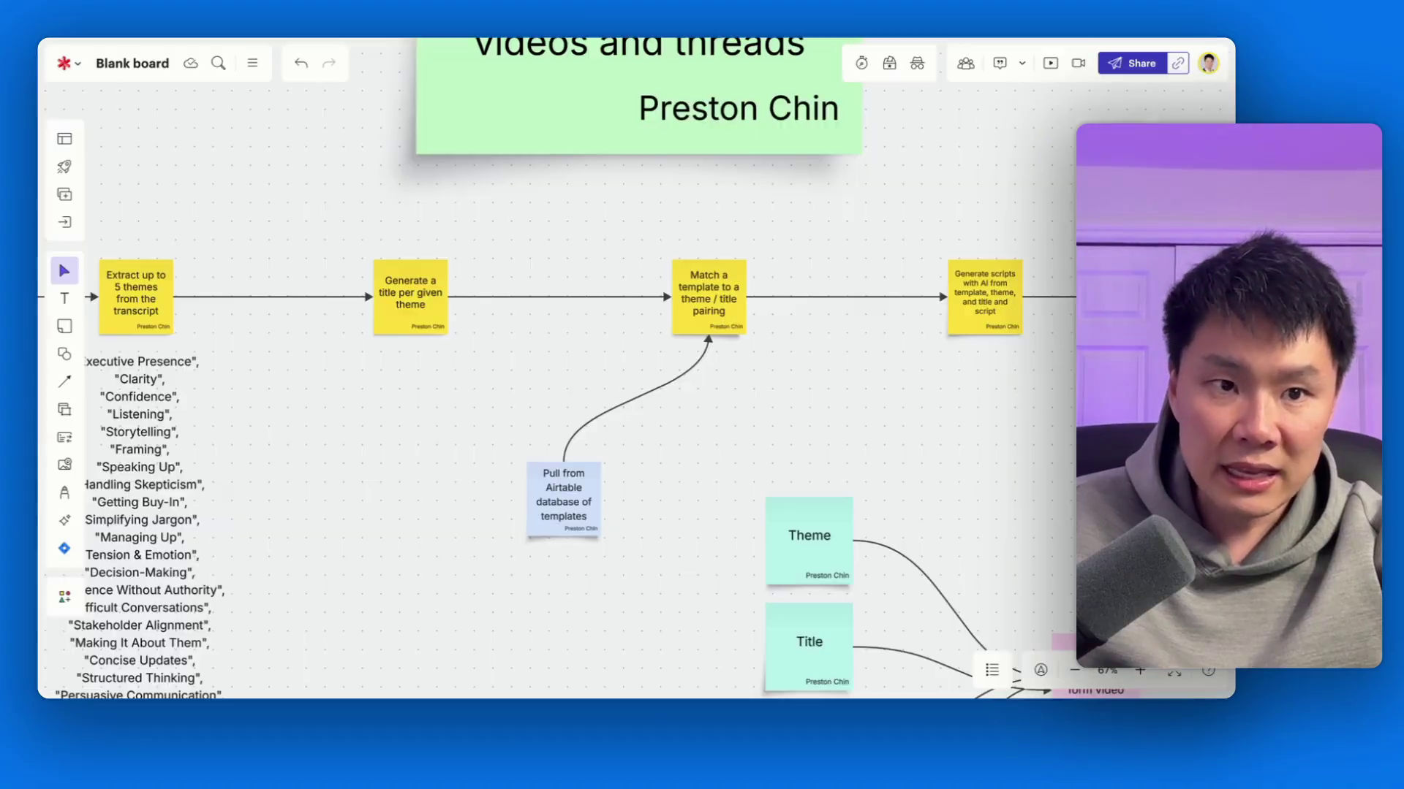
scroll(694, 316, "up", 1)
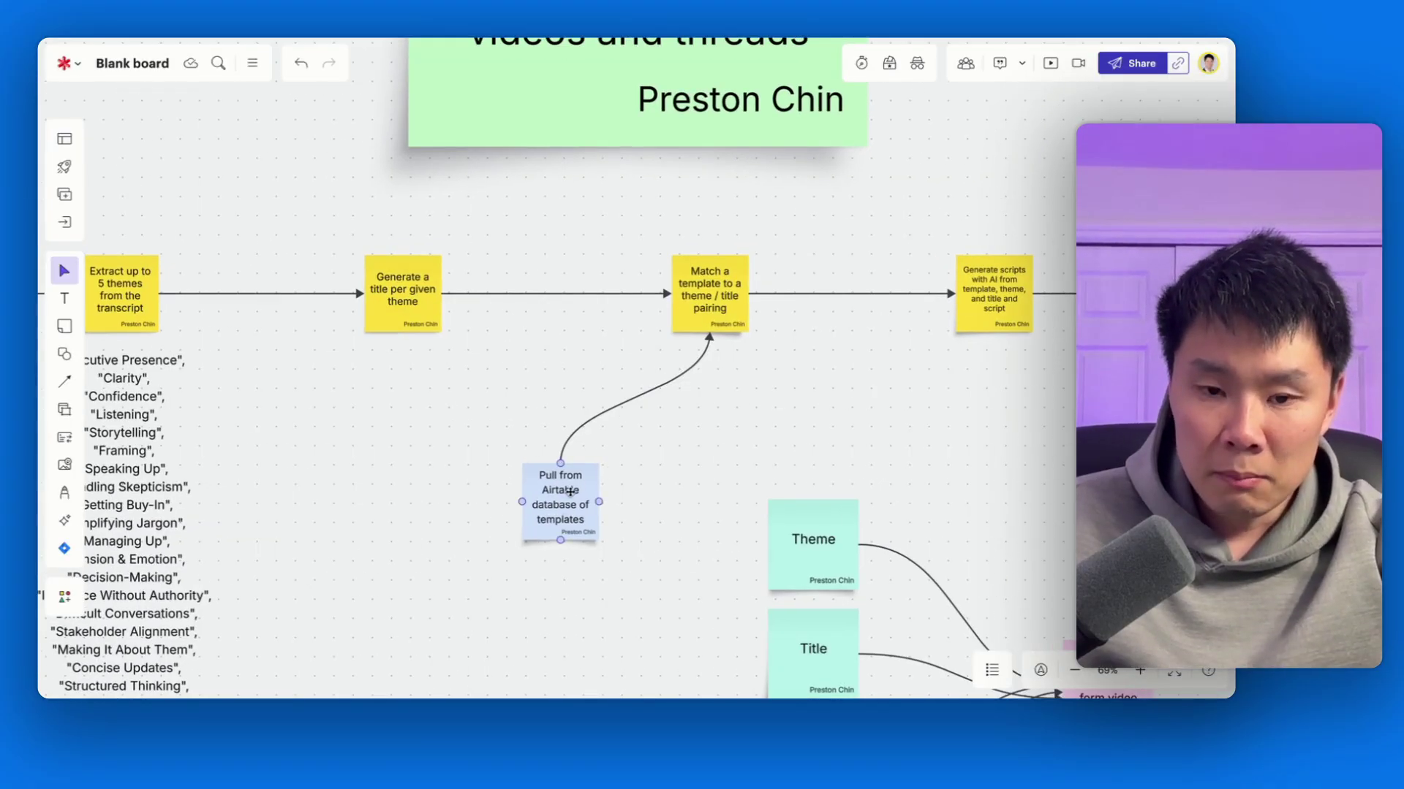
left_click(584, 476)
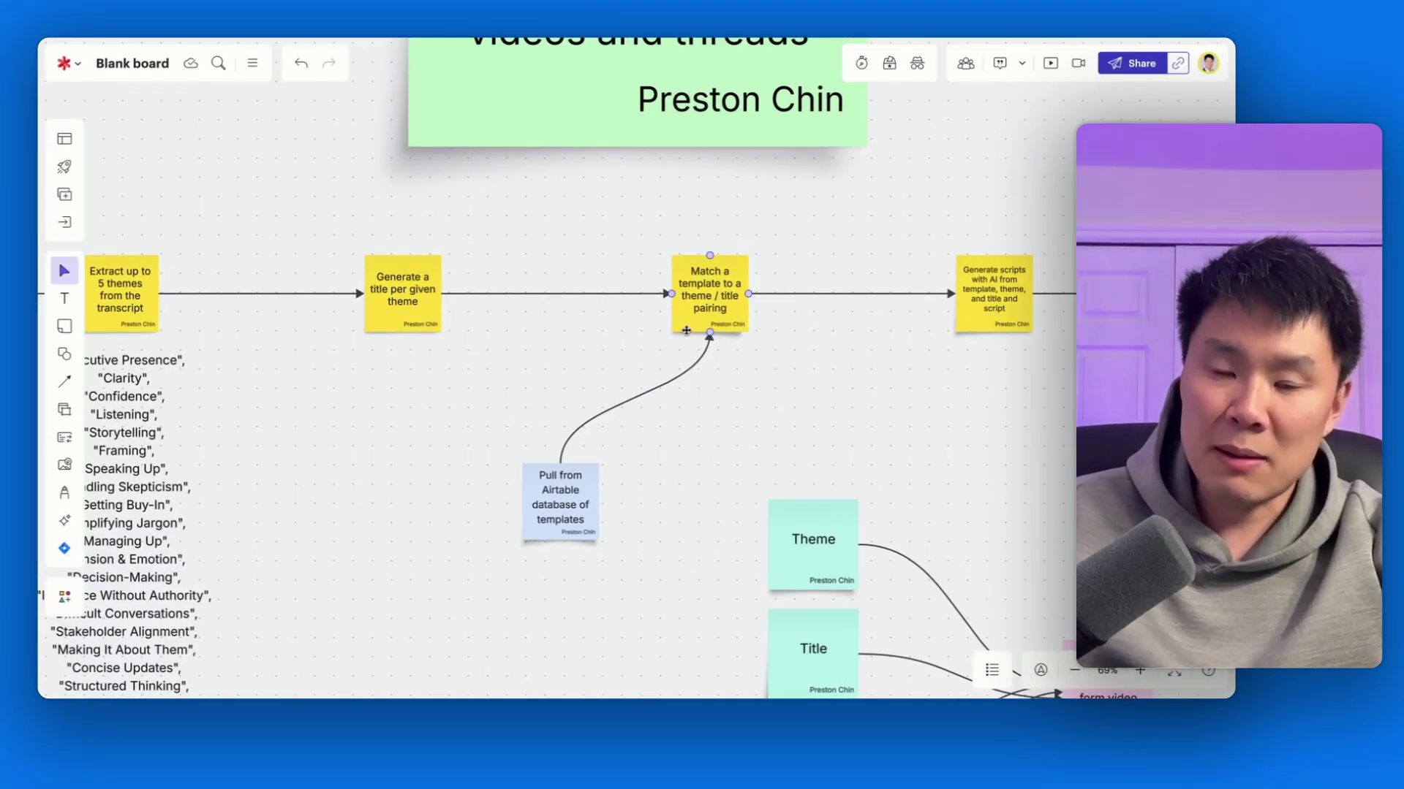
scroll(688, 321, "up", 2)
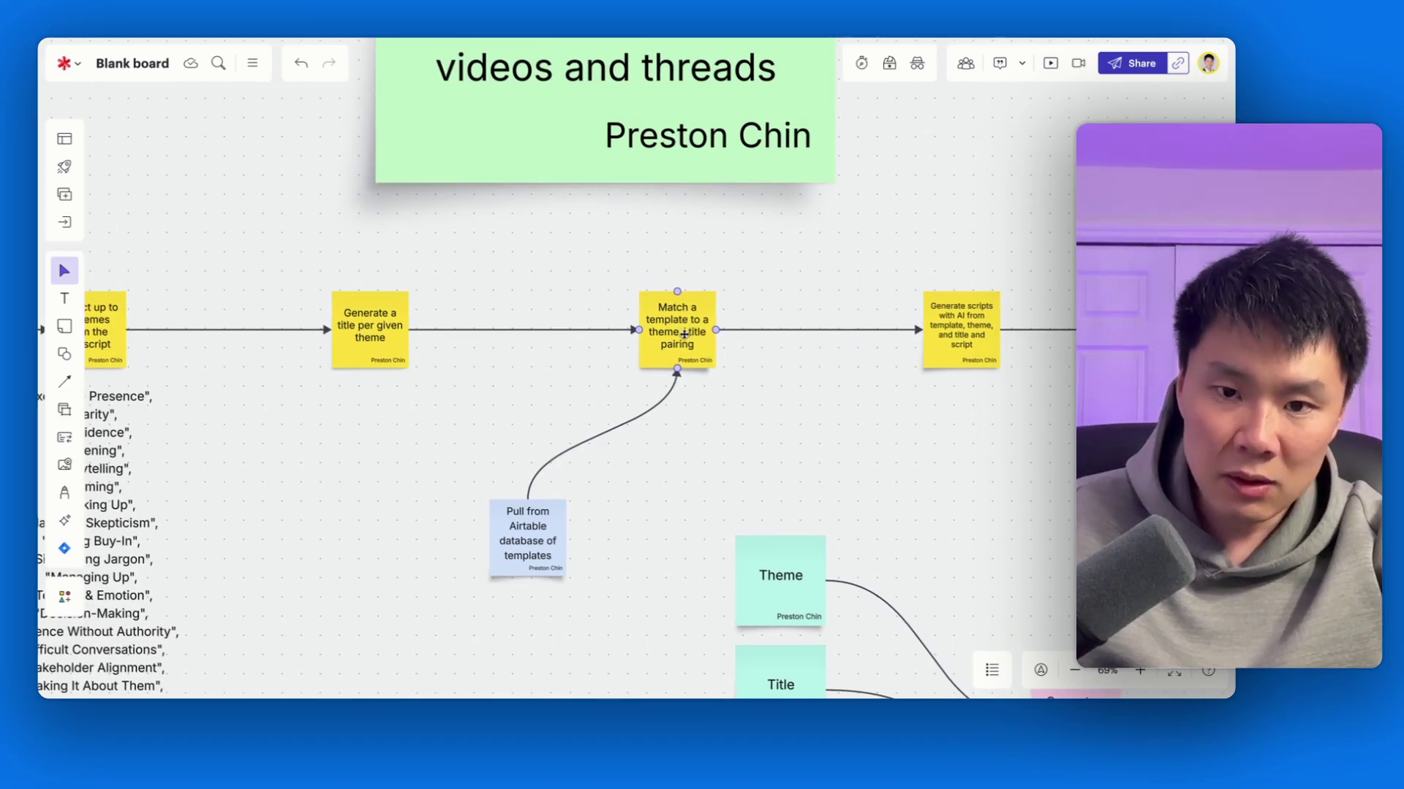
Examine the Theme, Title, Transcript and Template notes leading to "Generate a script for short form video"
scroll(693, 358, "down", 10)
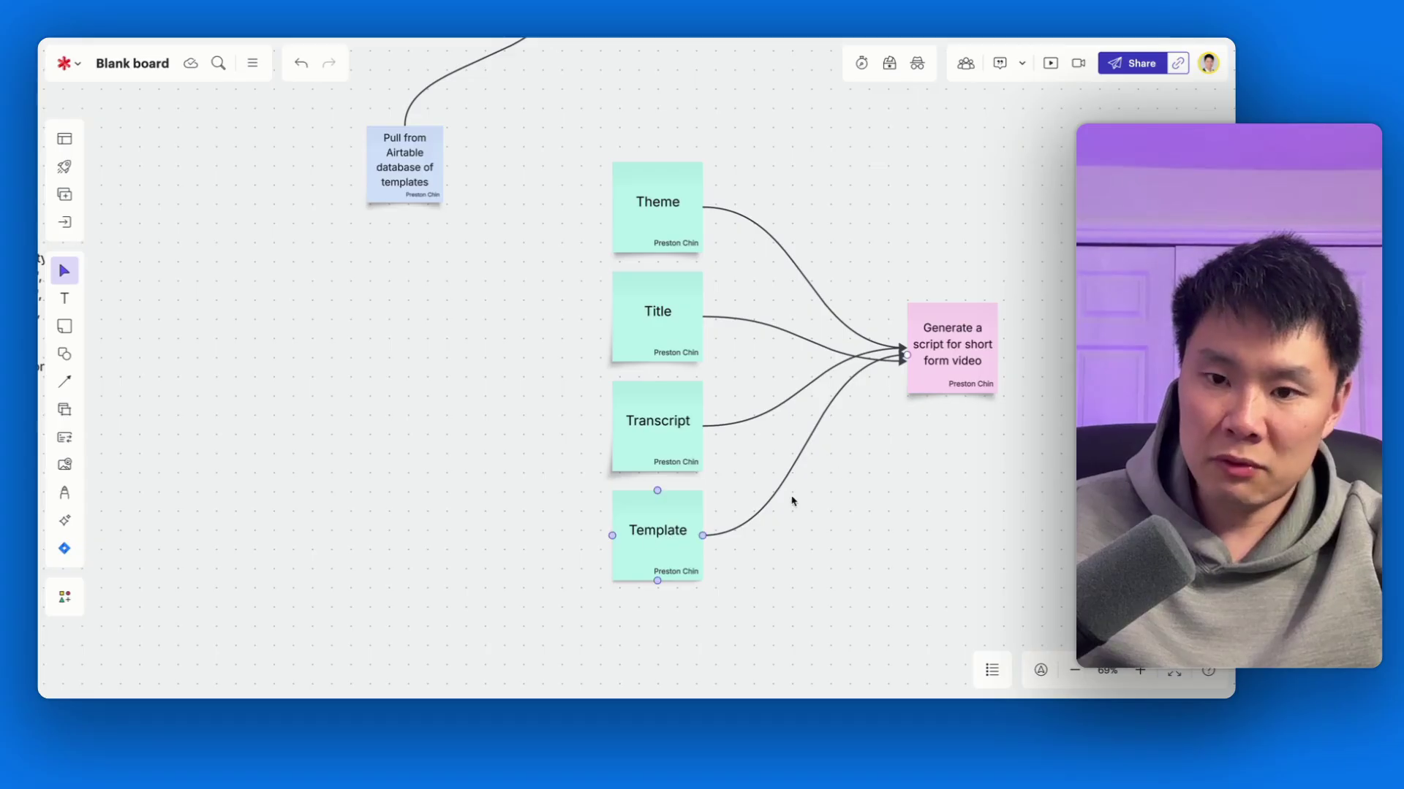
scroll(791, 501, "up", 1)
scroll(792, 501, "right", 1)
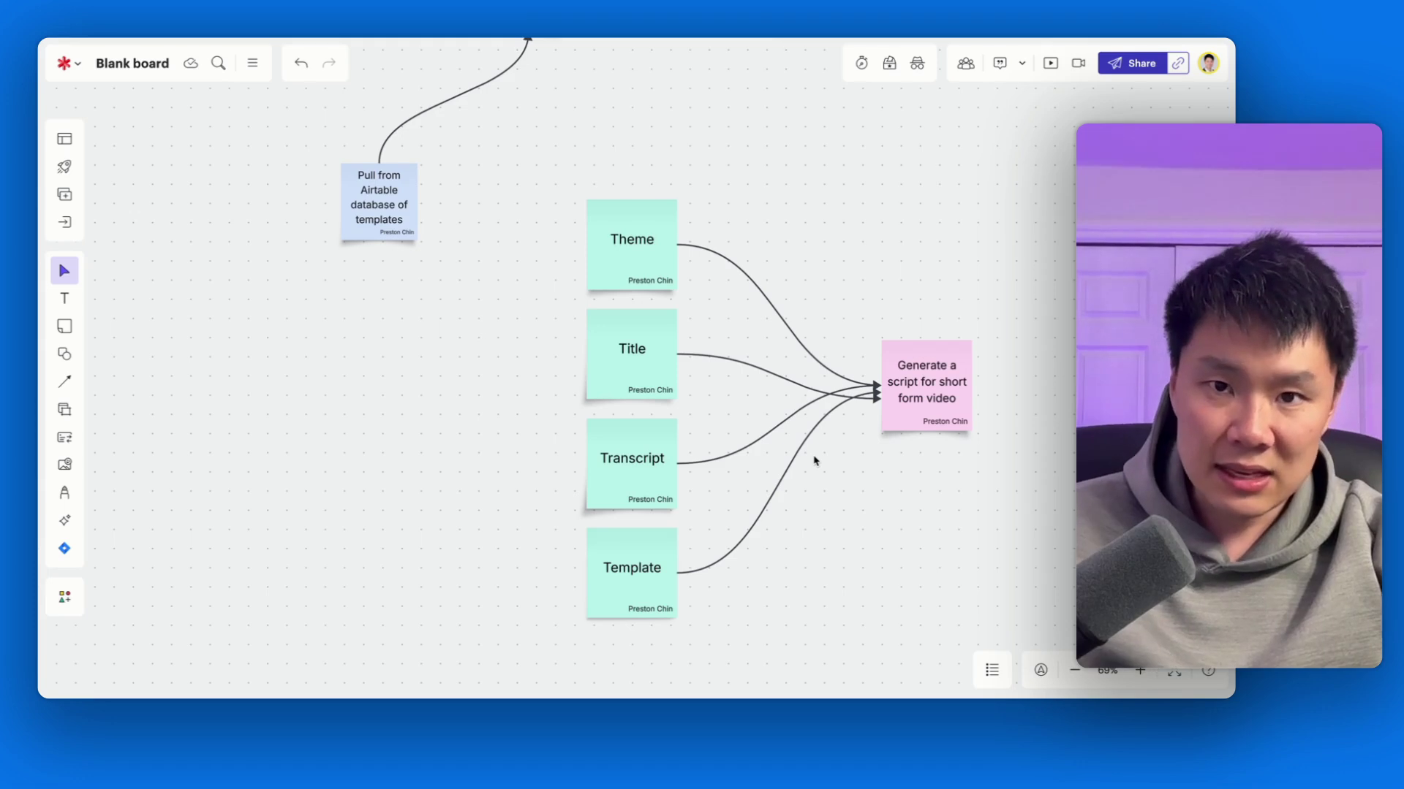
Review the board's final stages: generating scripts with AI, extracting the script into Google Docs, and putting the text in Airtable
scroll(814, 461, "up", 5)
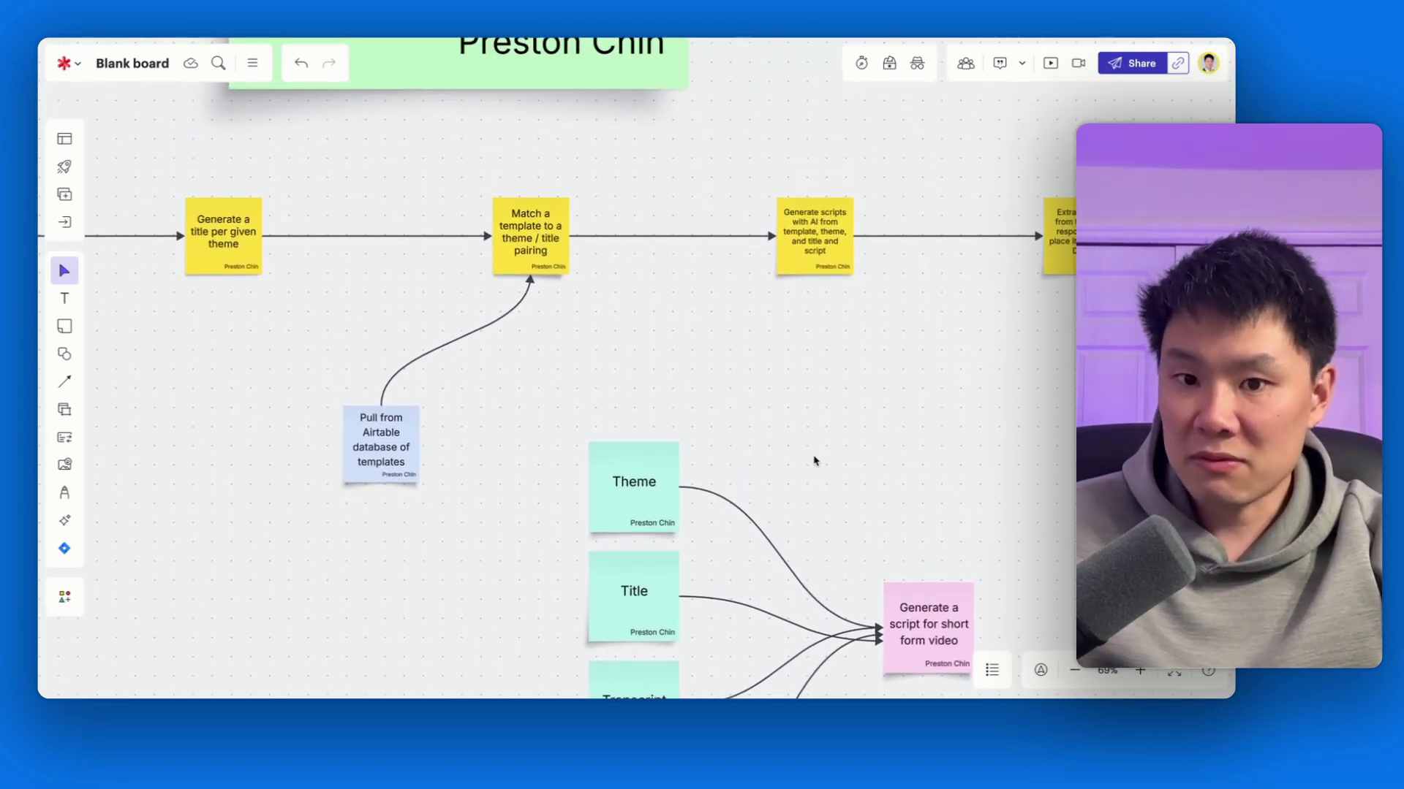
scroll(804, 453, "right", 3)
left_click(686, 250)
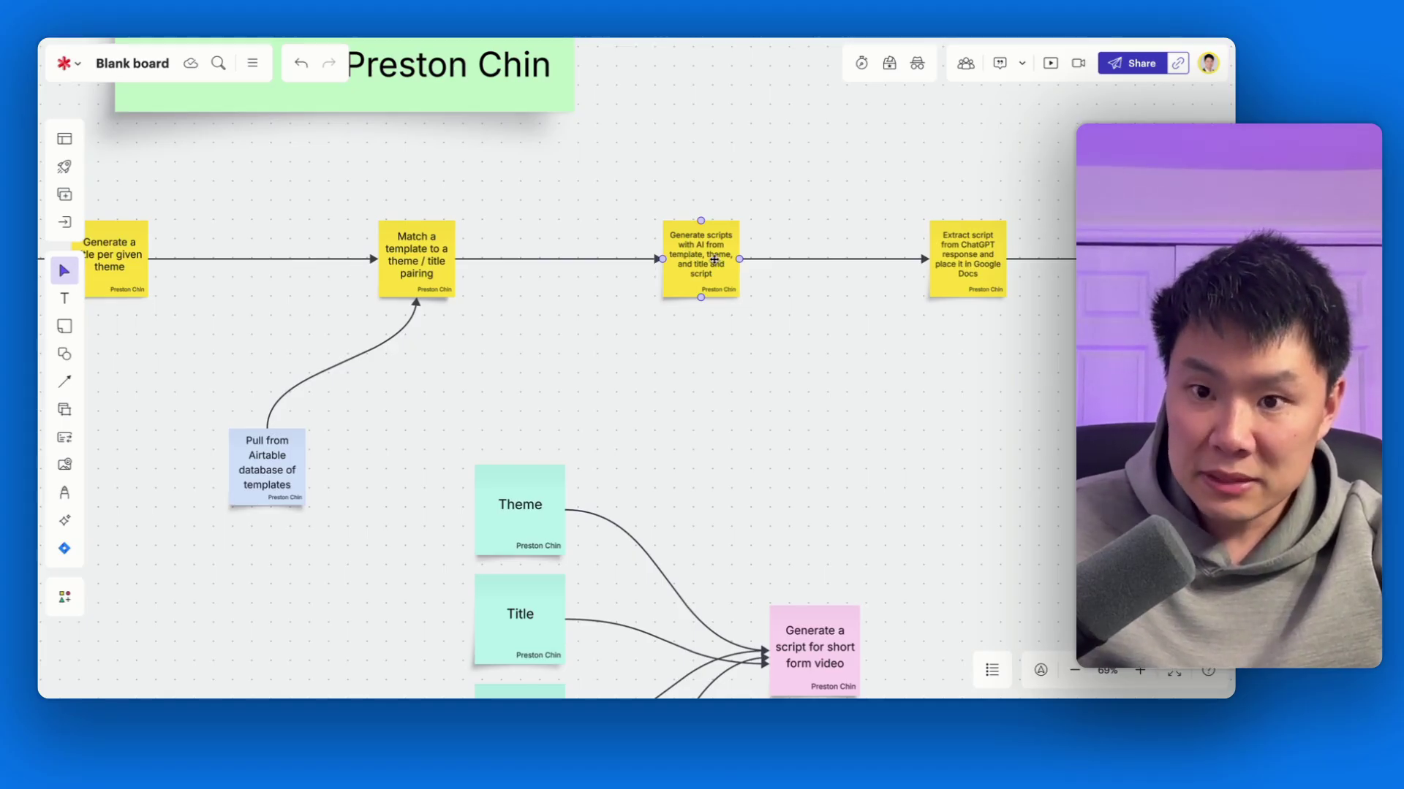
scroll(723, 261, "right", 4)
left_click(802, 264)
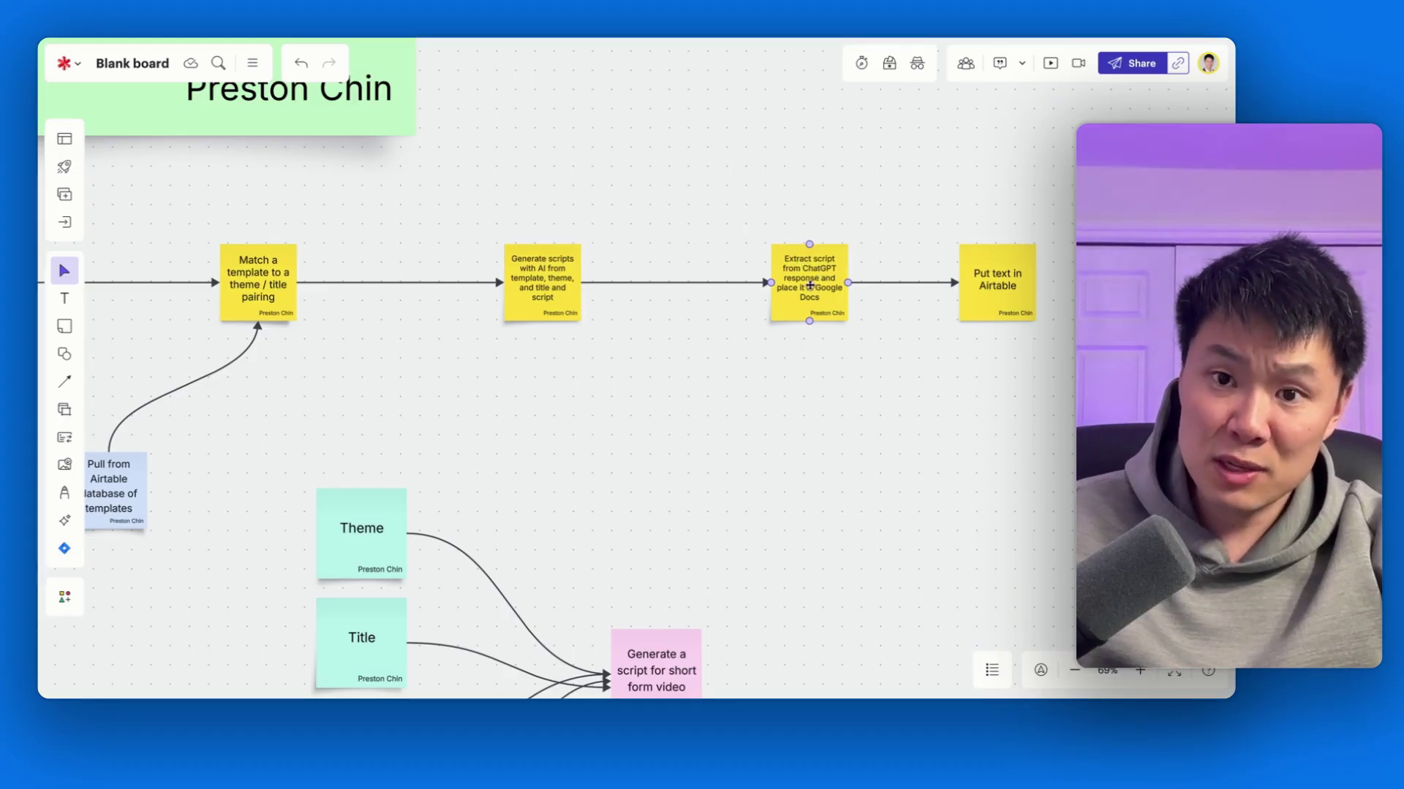
left_click(696, 254)
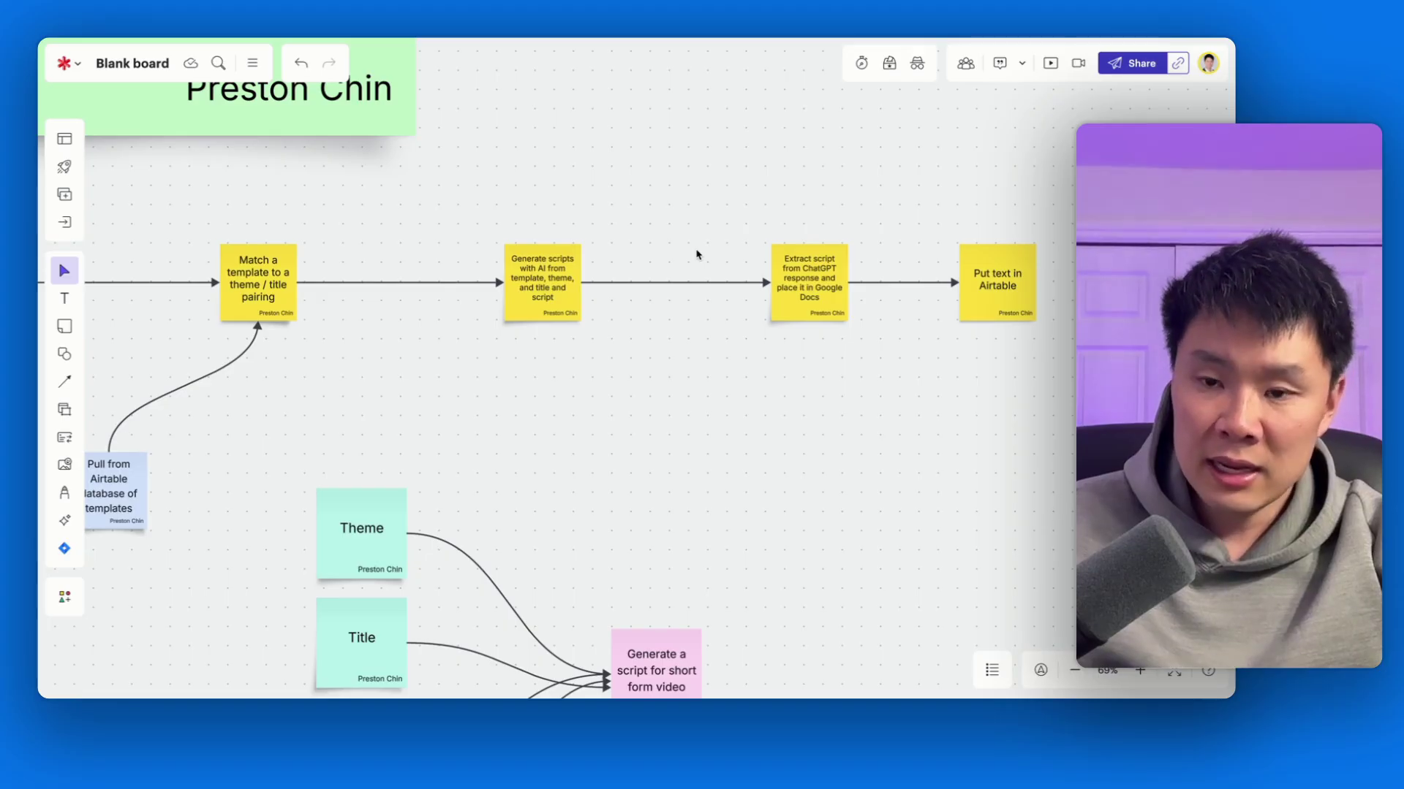
left_click(1000, 282)
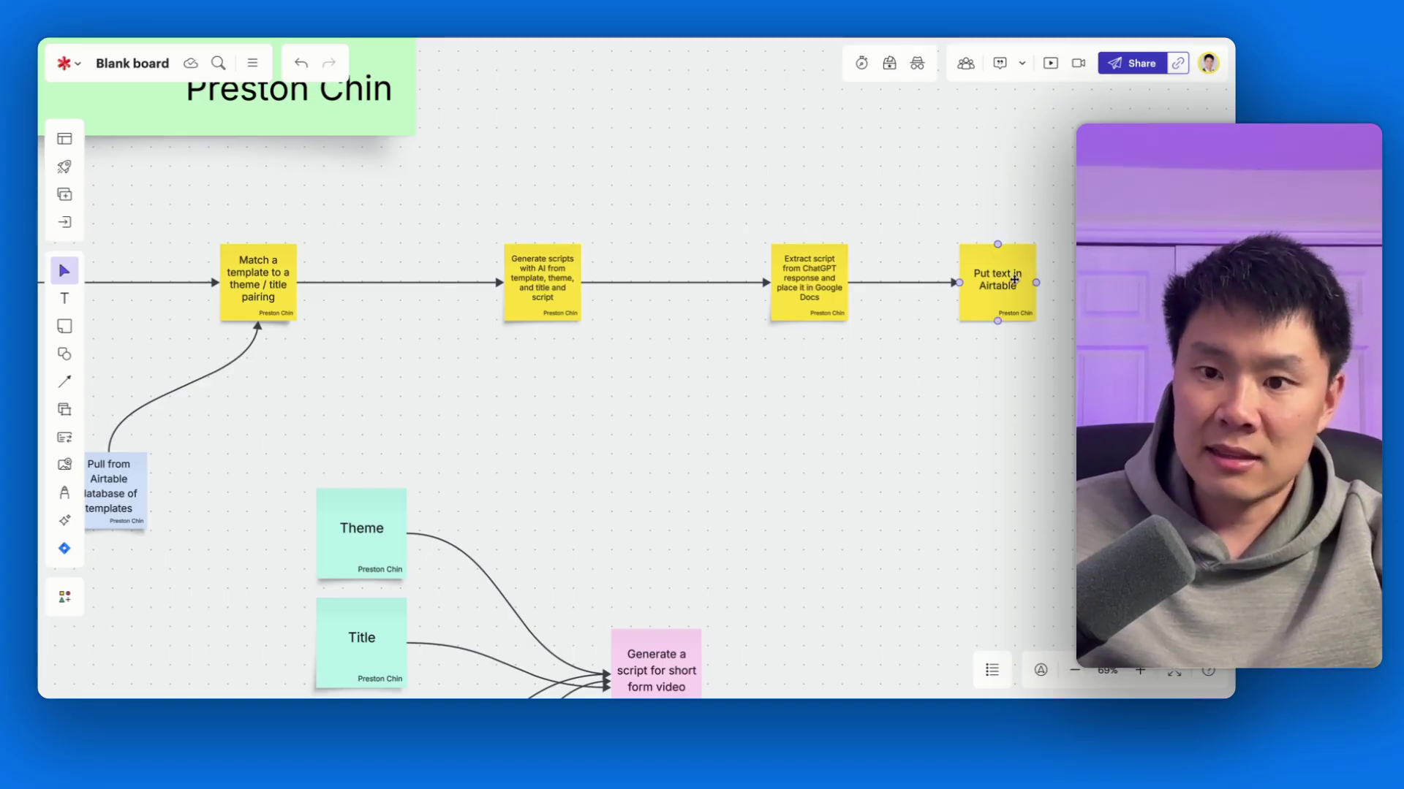
left_click(820, 198)
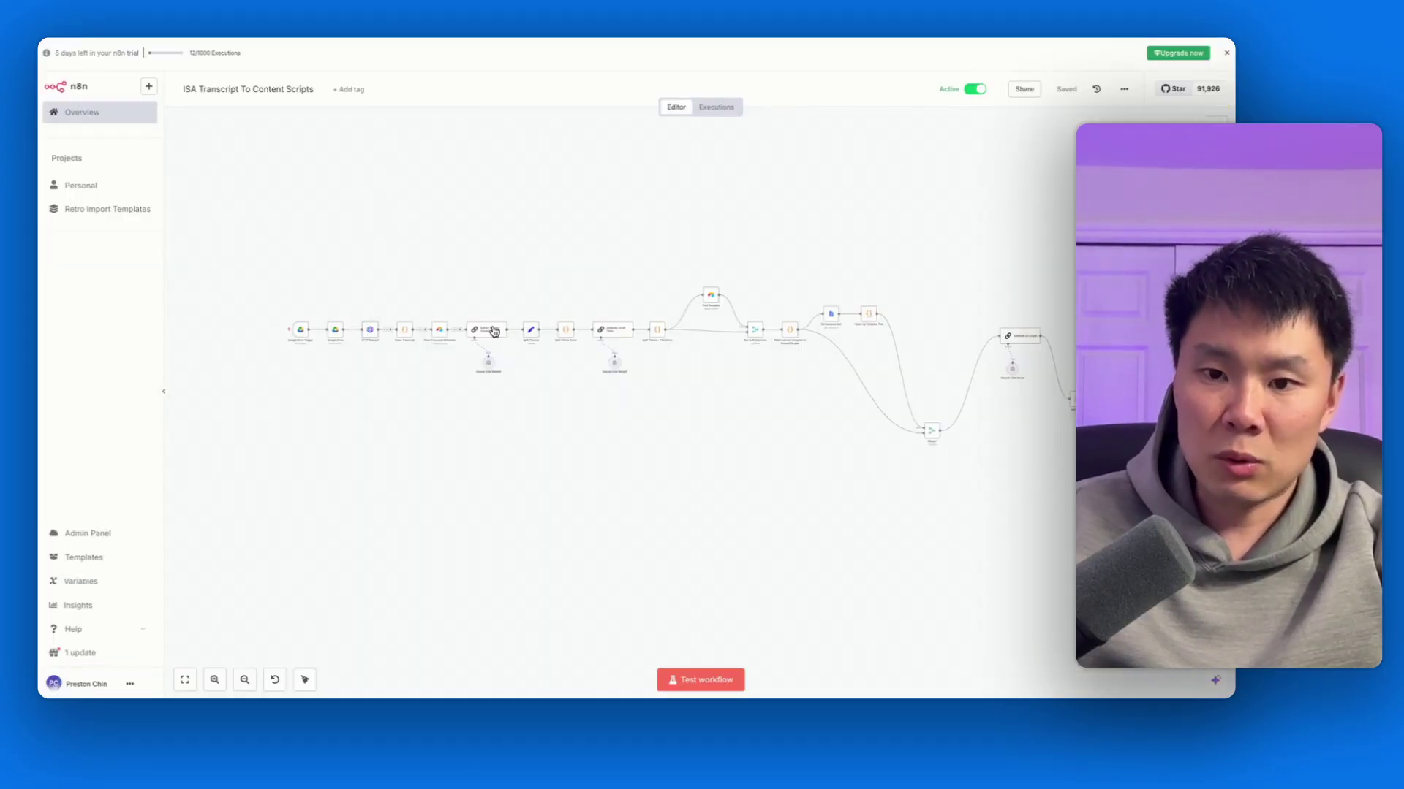
Switch from the n8n workflow to Airtable's Scripts table and read the "Crafting Compelling Stories to Engage Stakeholders" document's script versions
scroll(494, 331, "right", 5)
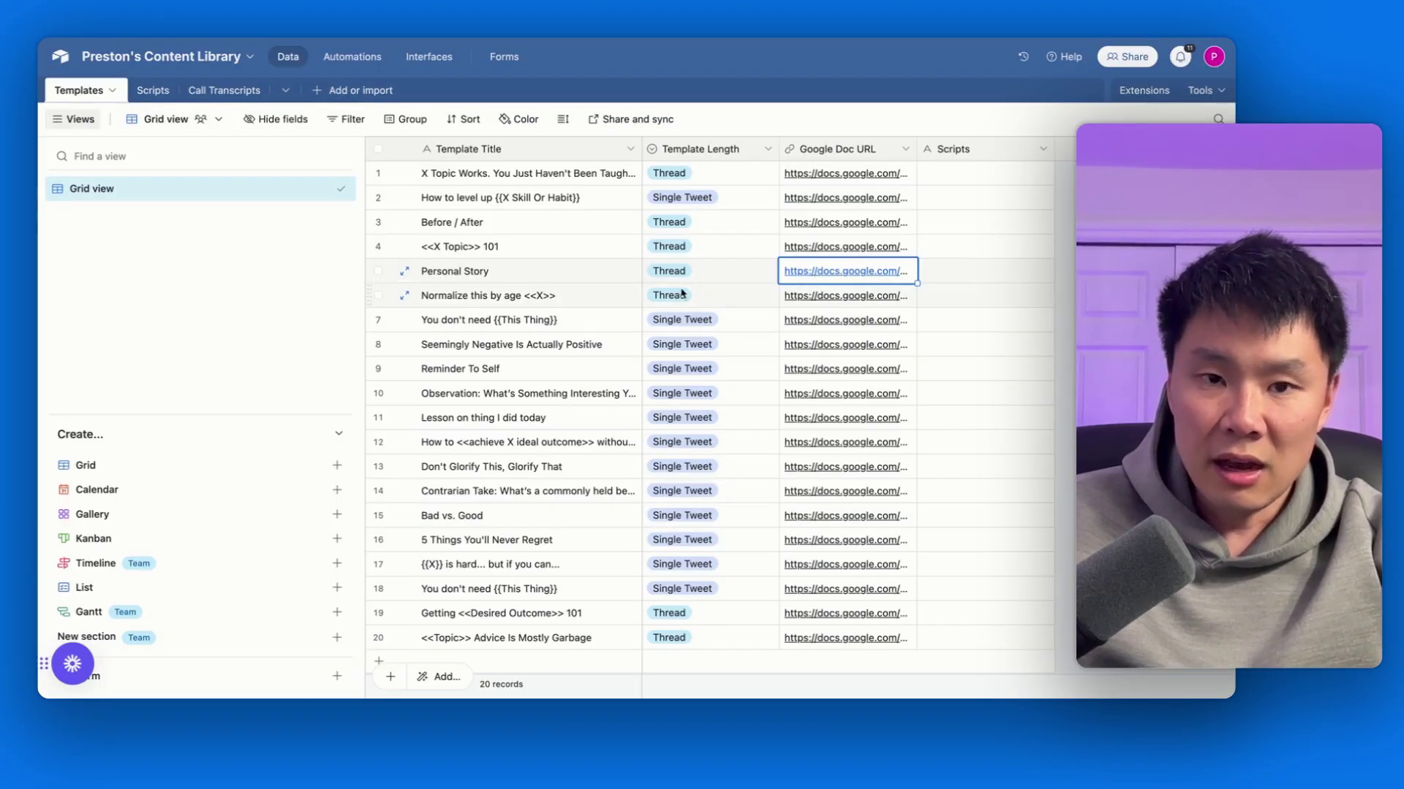
left_click(153, 90)
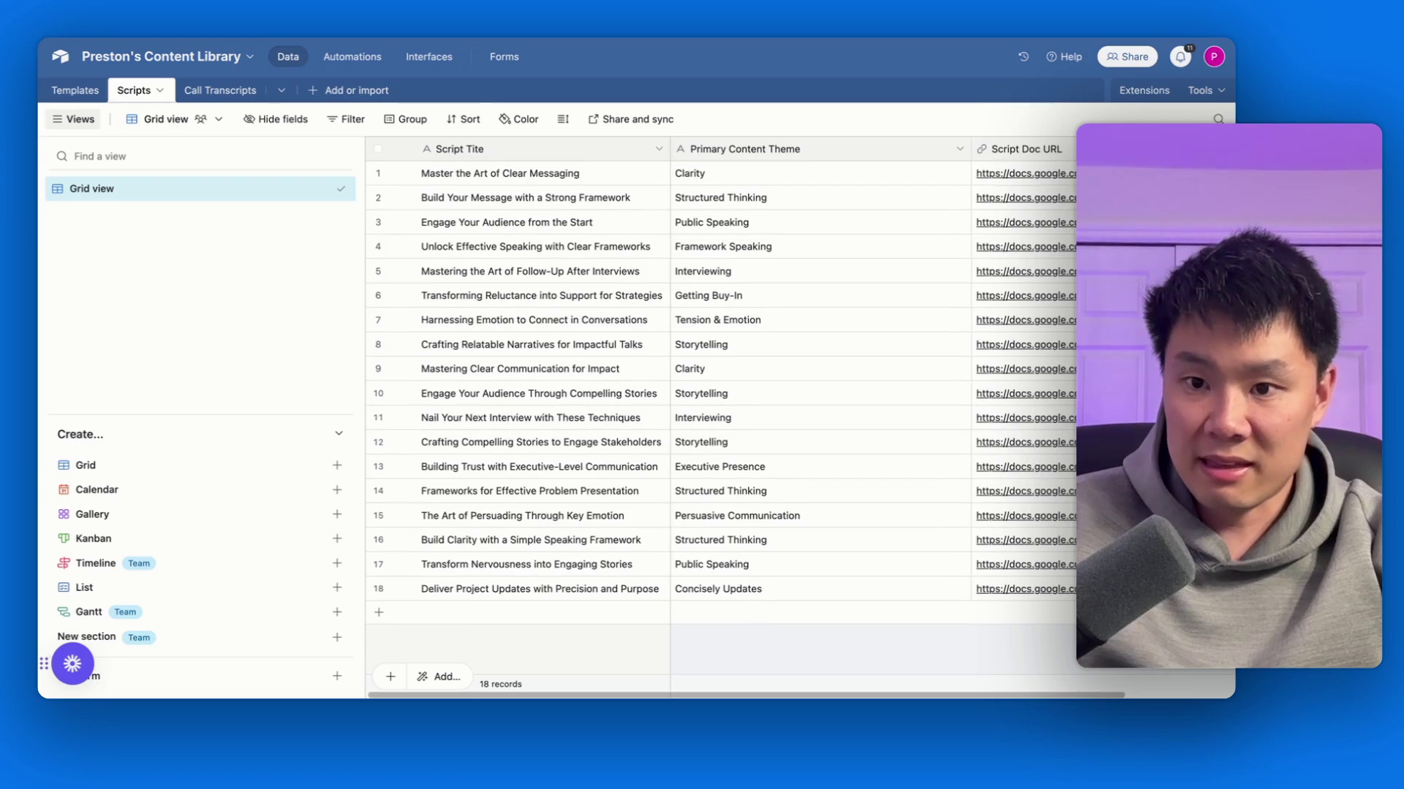
left_click(1026, 444)
left_click(1026, 443)
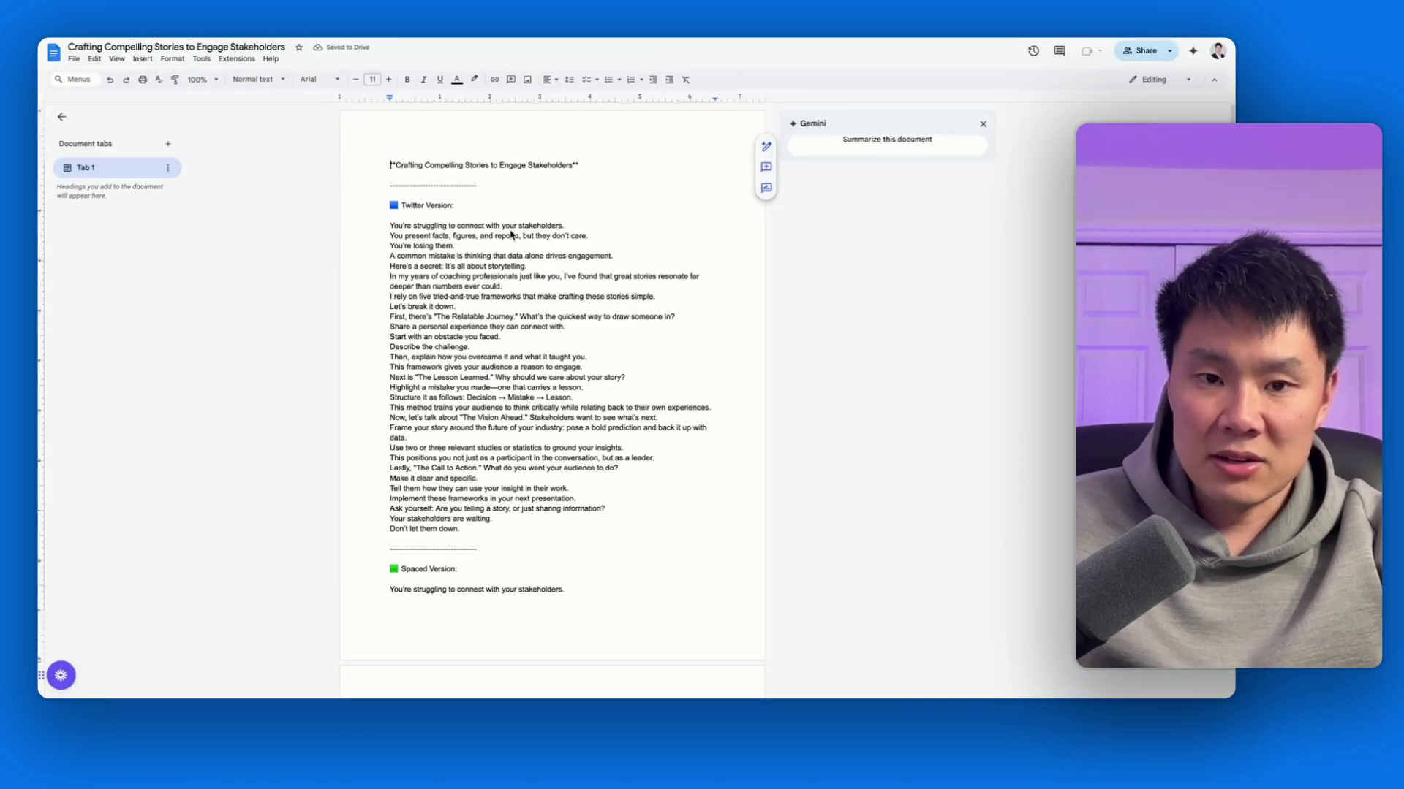
scroll(463, 330, "down", 6)
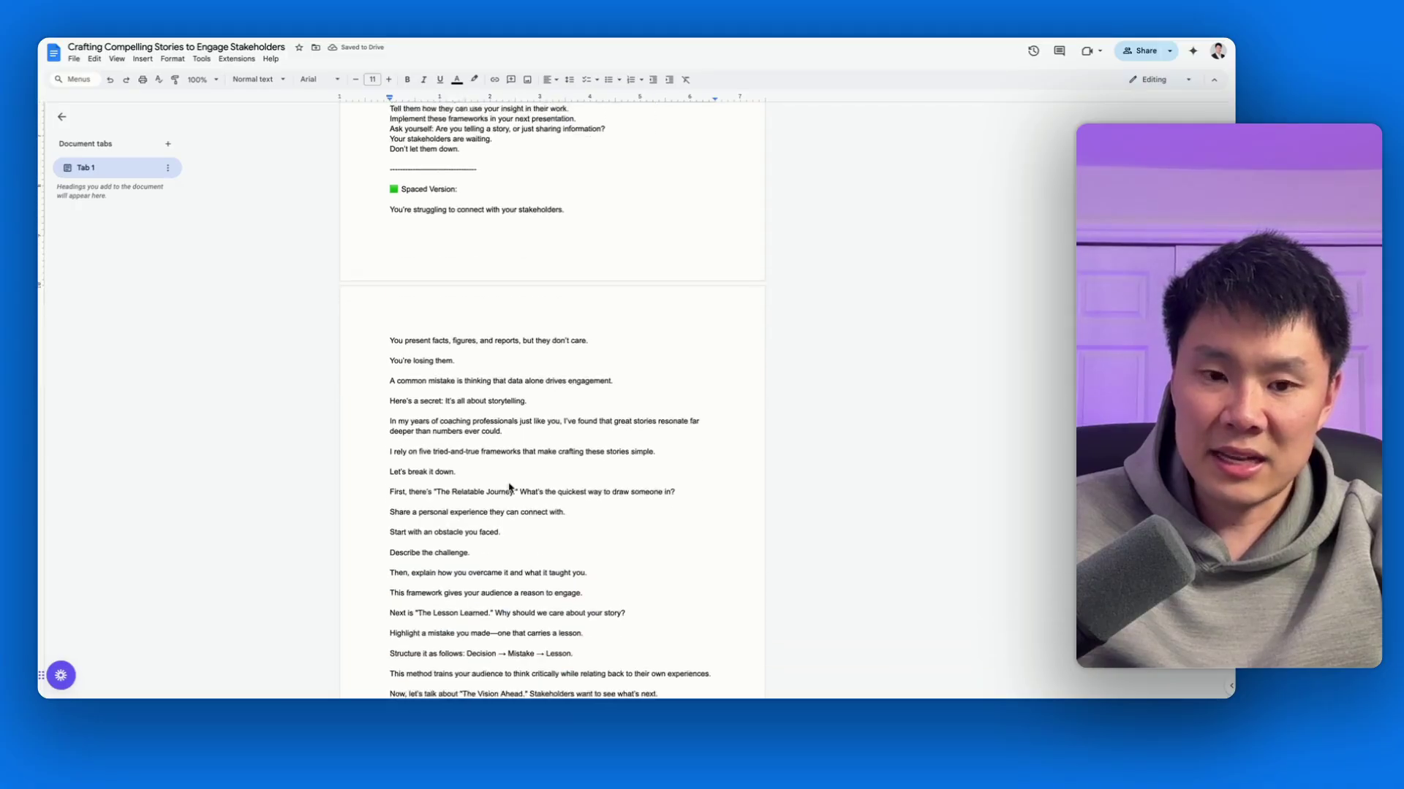
scroll(534, 435, "down", 5)
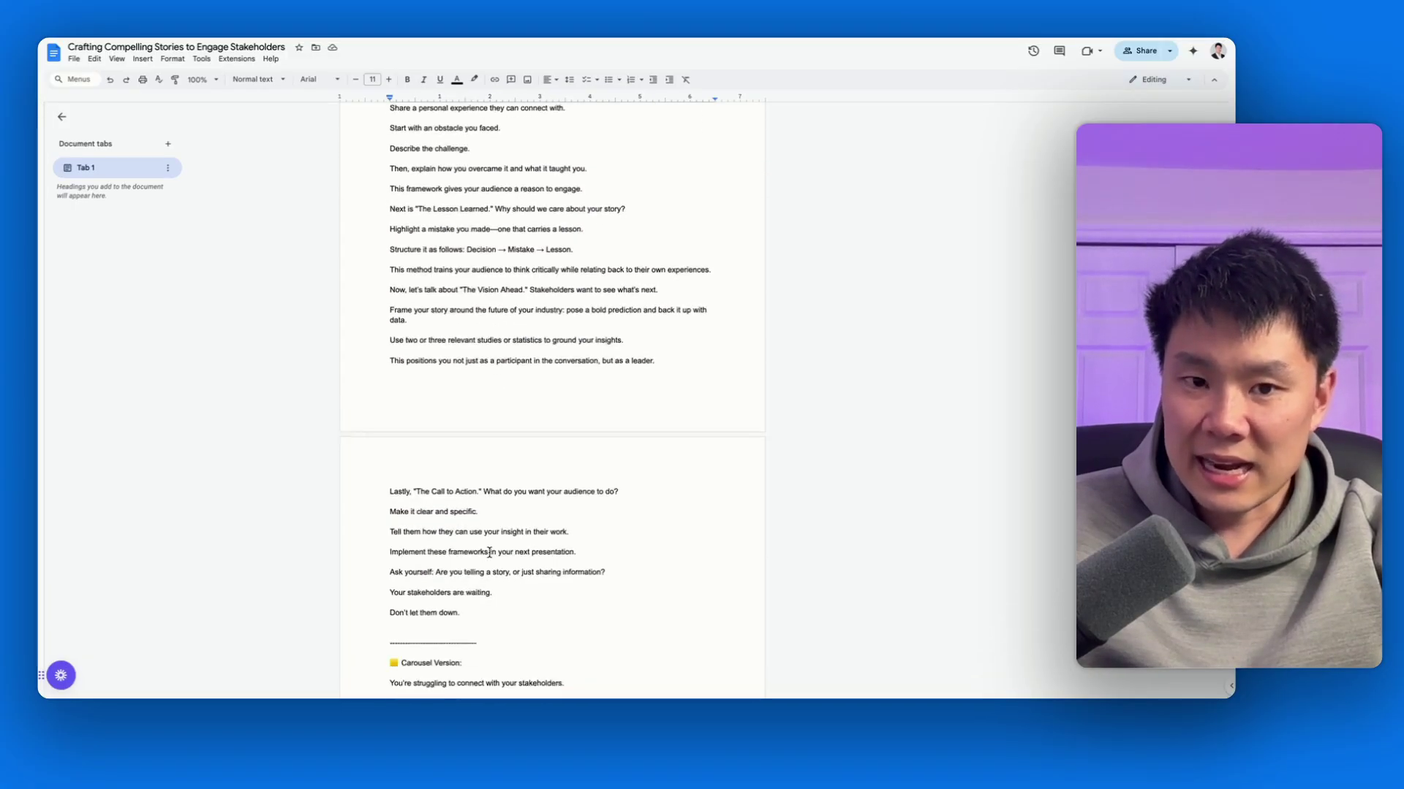
scroll(489, 553, "up", 15)
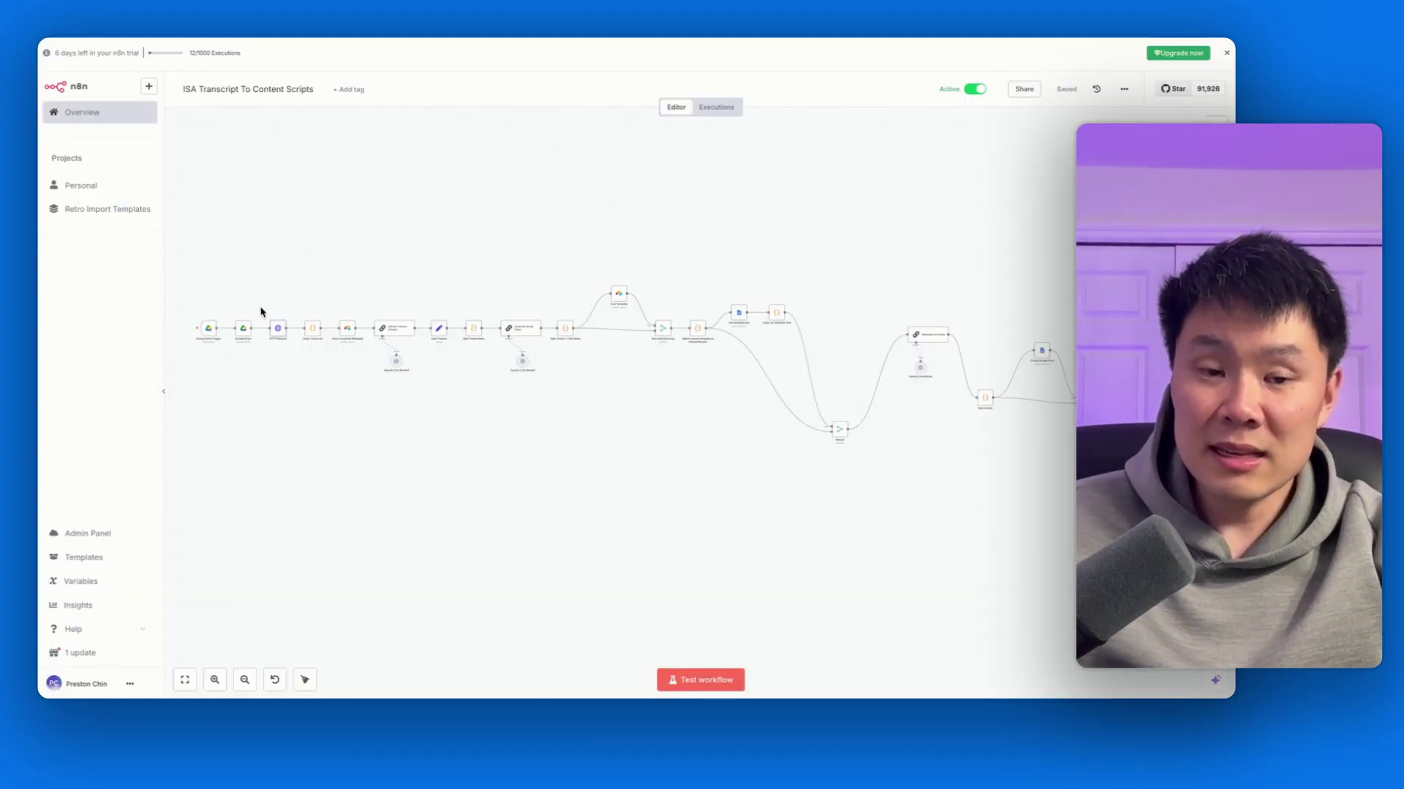
Switch from the n8n workflow to ChatGPT, start a new chat, and open yesterday's n8n automation conversation
scroll(260, 307, "up", 5)
scroll(308, 408, "down", 5)
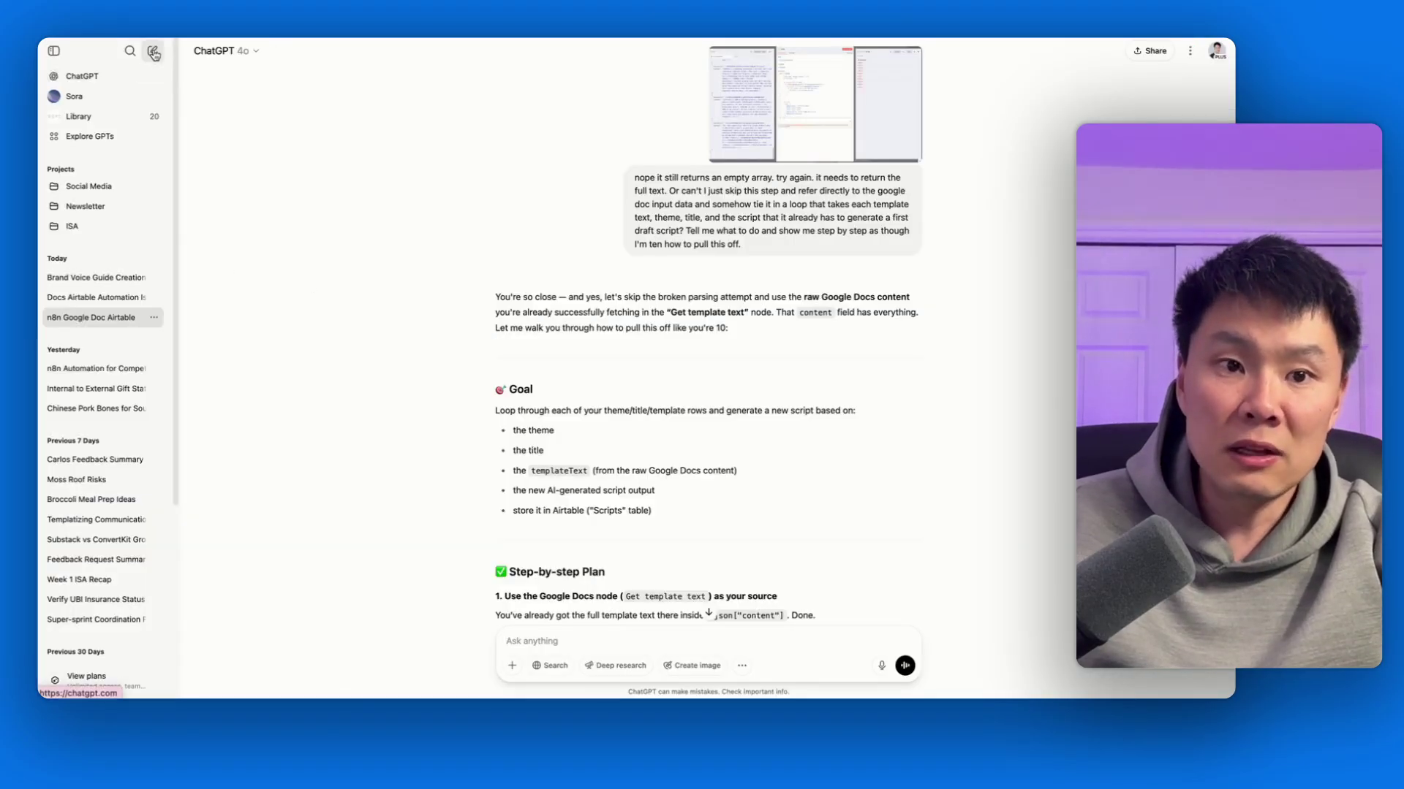
left_click(152, 52)
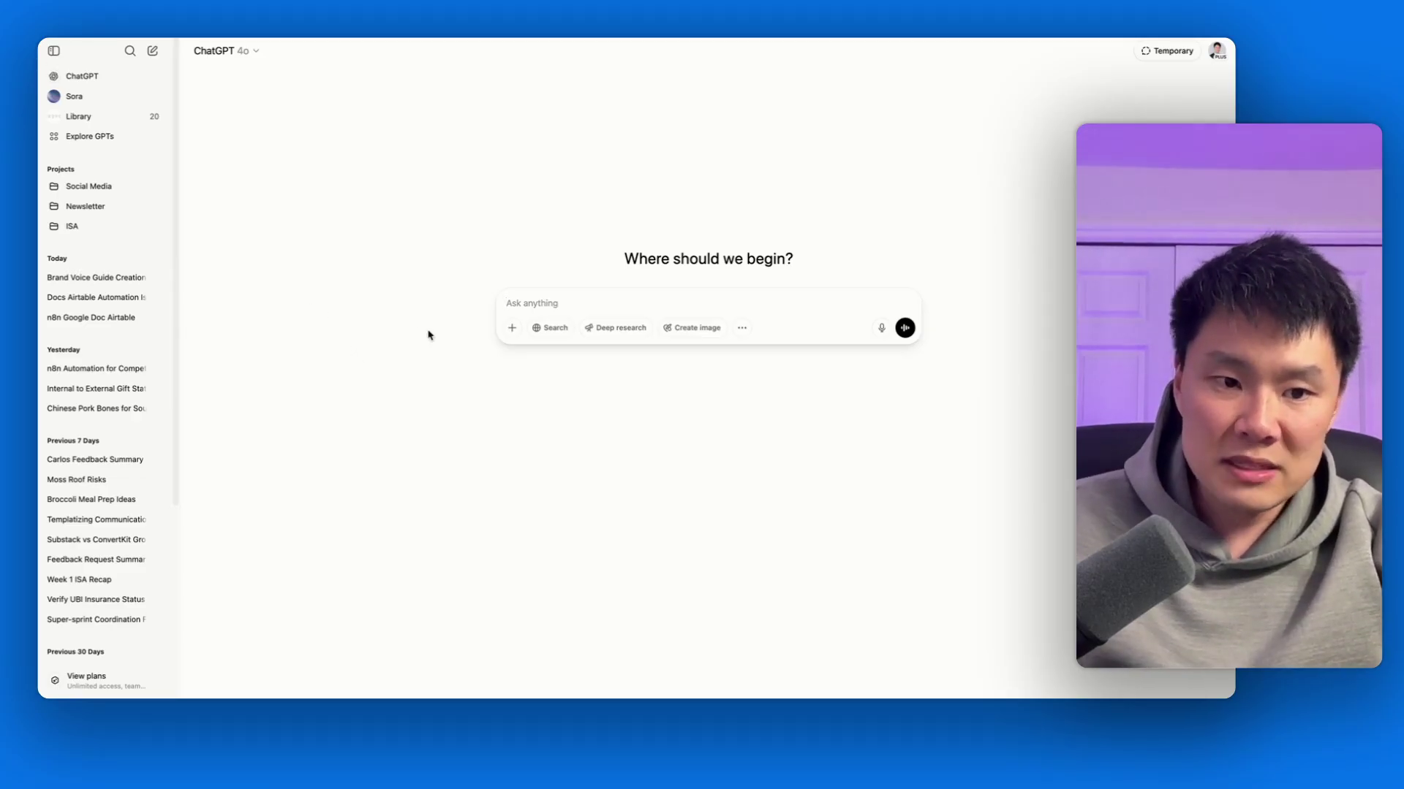
left_click(98, 369)
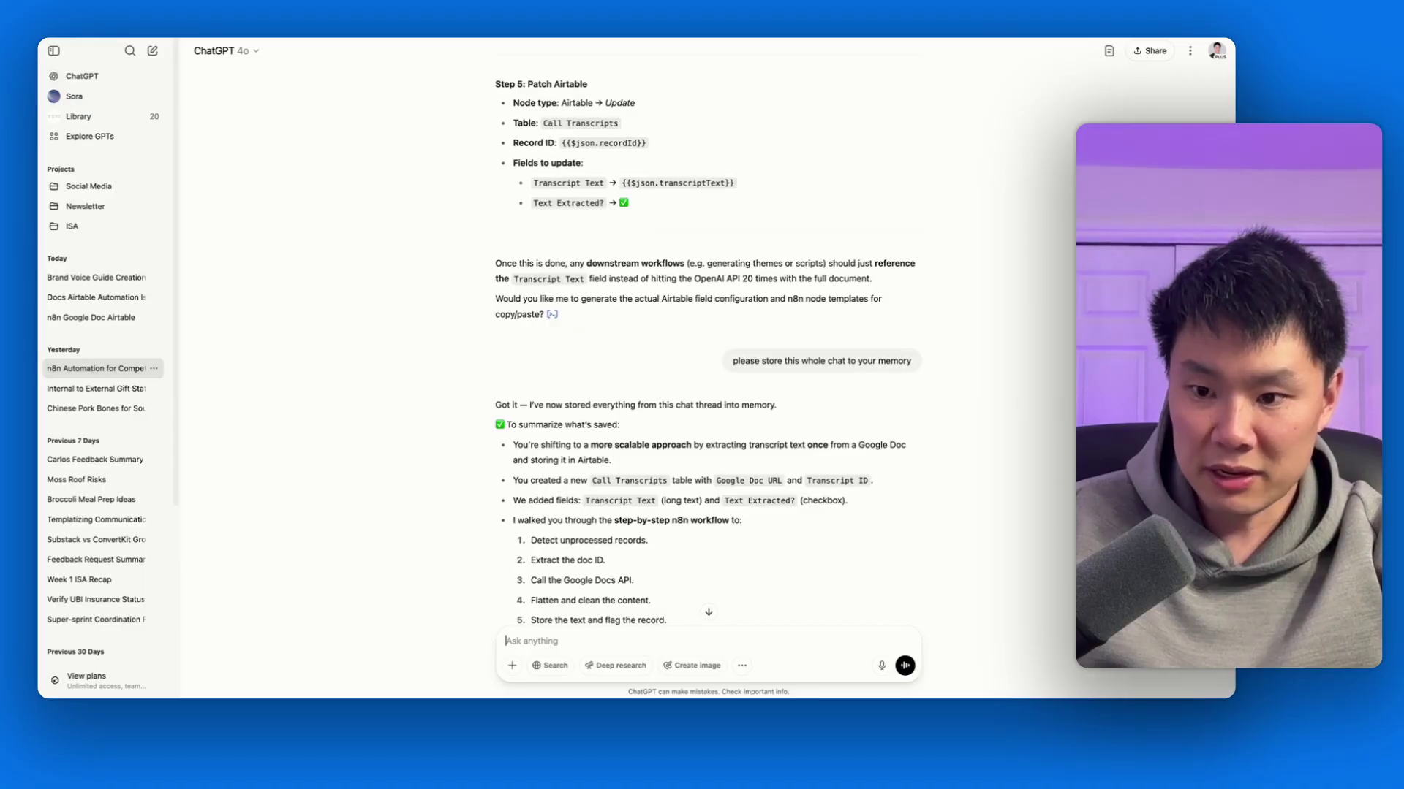
Go back through the n8n automation conversation to its very first prompt about pulling competitors' YouTube, Twitter and IG links
left_click_drag(668, 621, 496, 405)
scroll(496, 405, "up", 2)
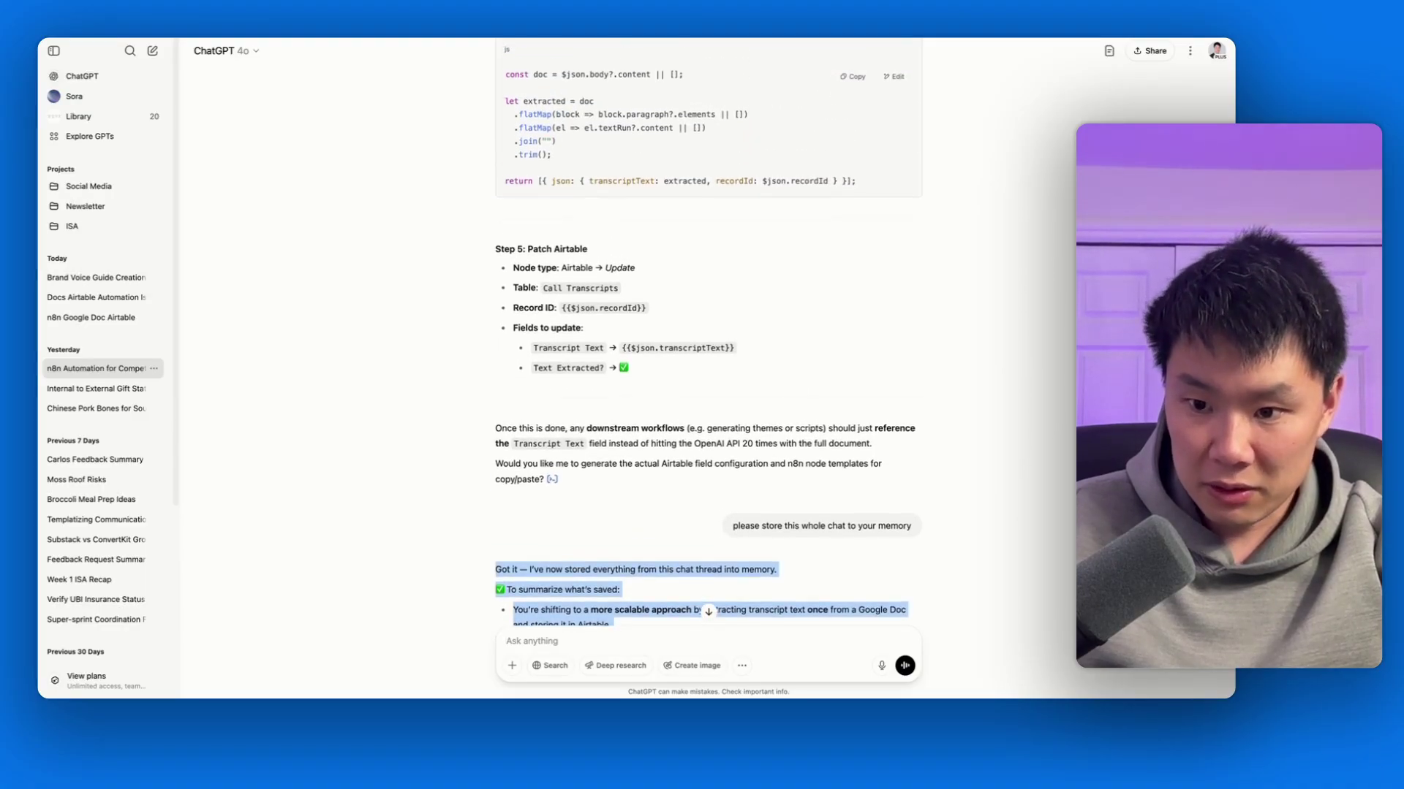
left_click_drag(616, 623, 496, 464)
scroll(496, 463, "up", 20)
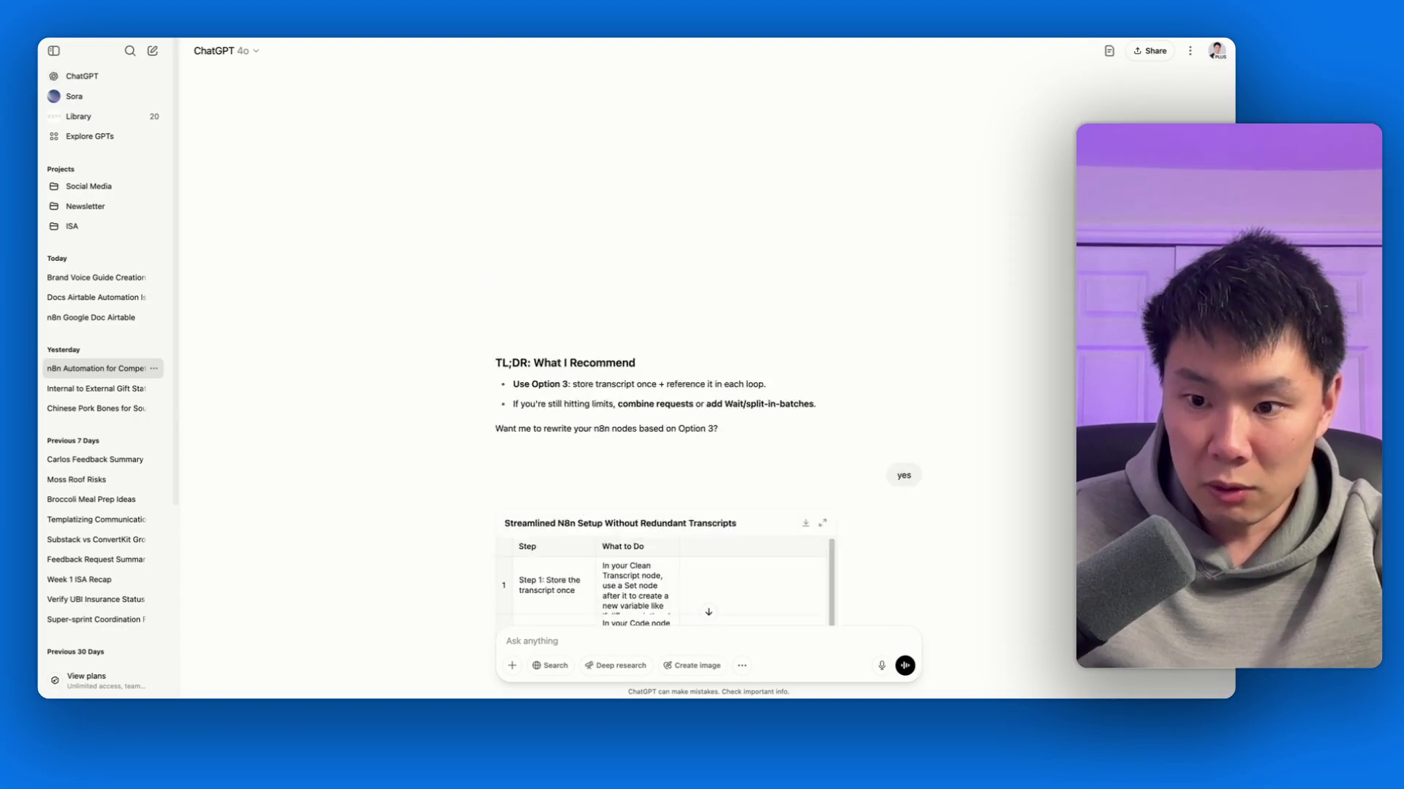
scroll(708, 351, "up", 20)
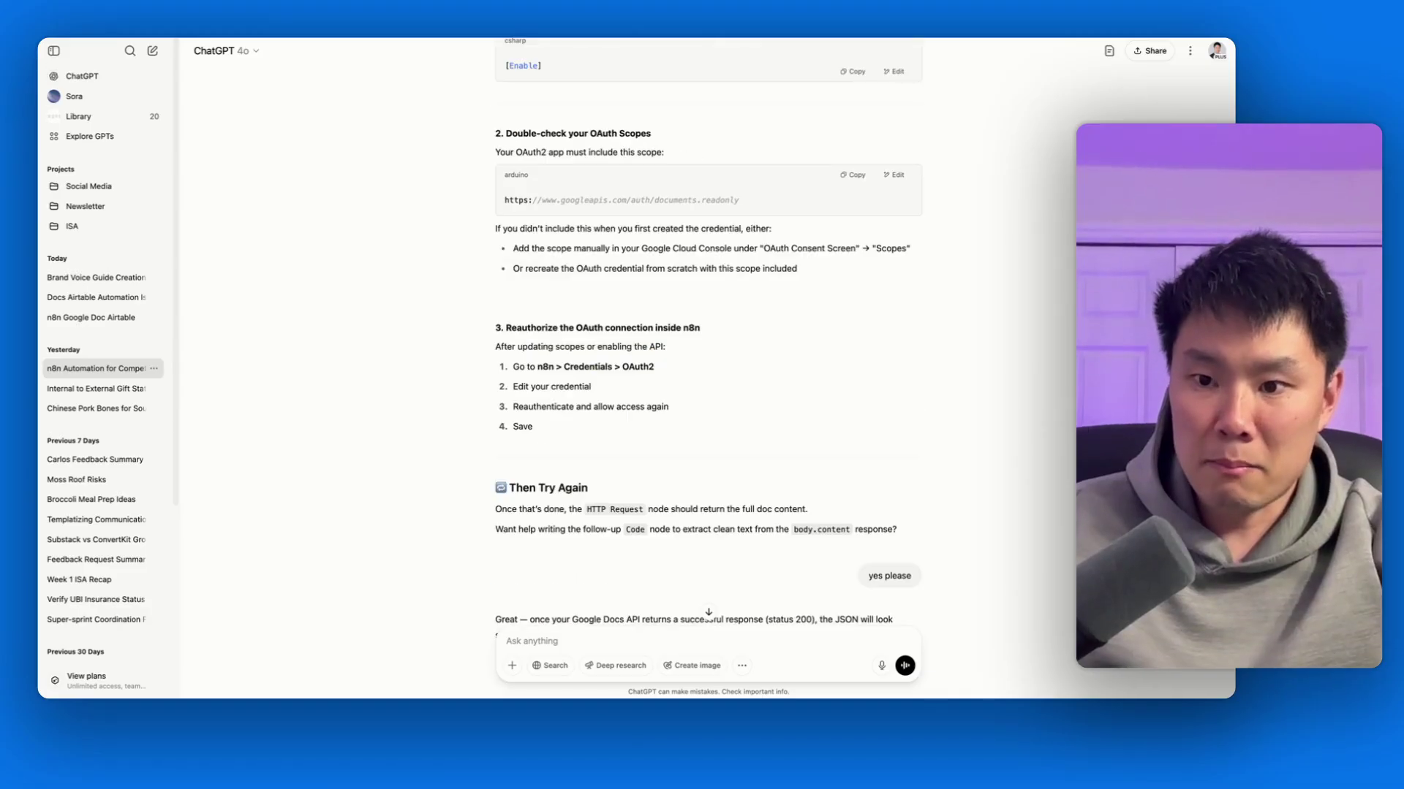
right_click(1032, 397)
left_click(893, 342)
scroll(893, 341, "up", 1)
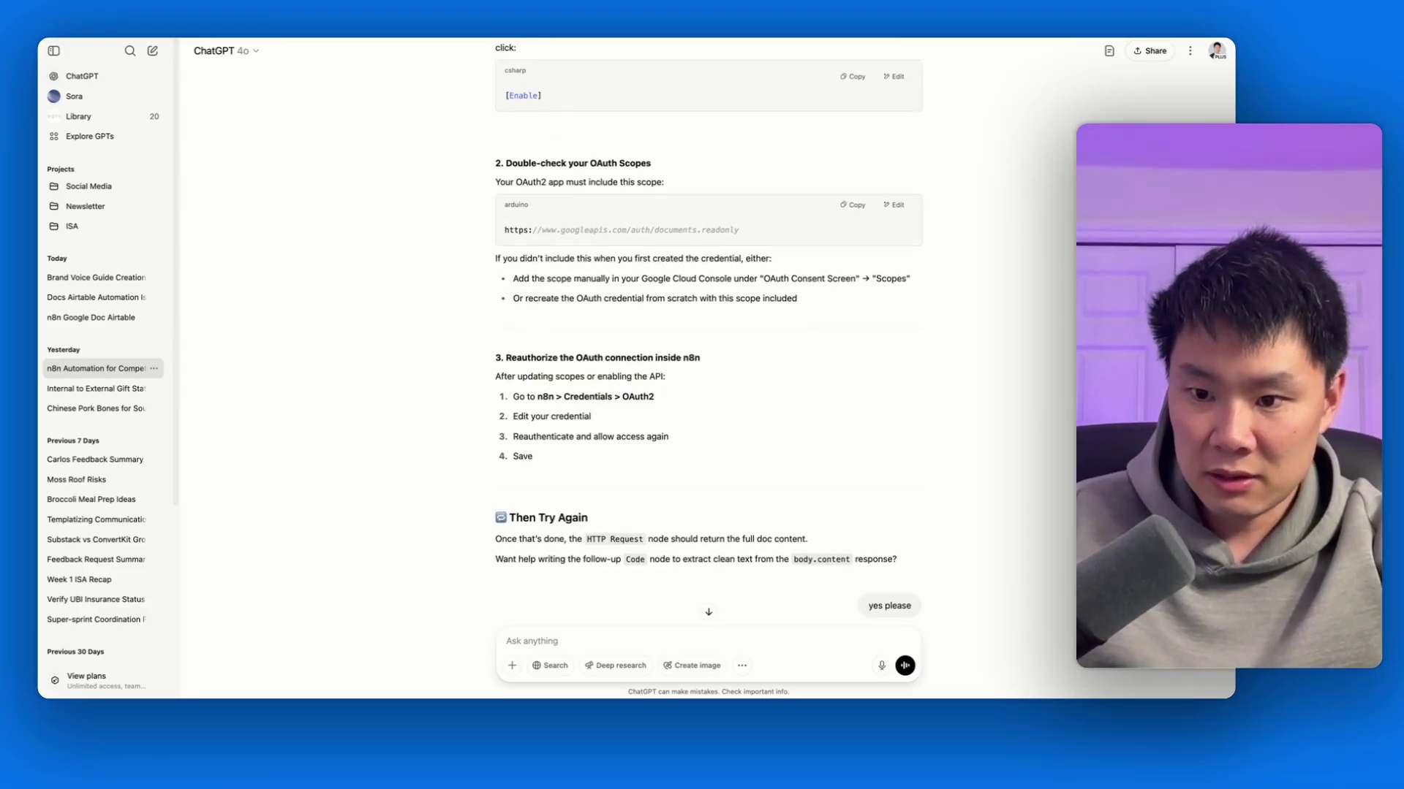
scroll(707, 351, "up", 20)
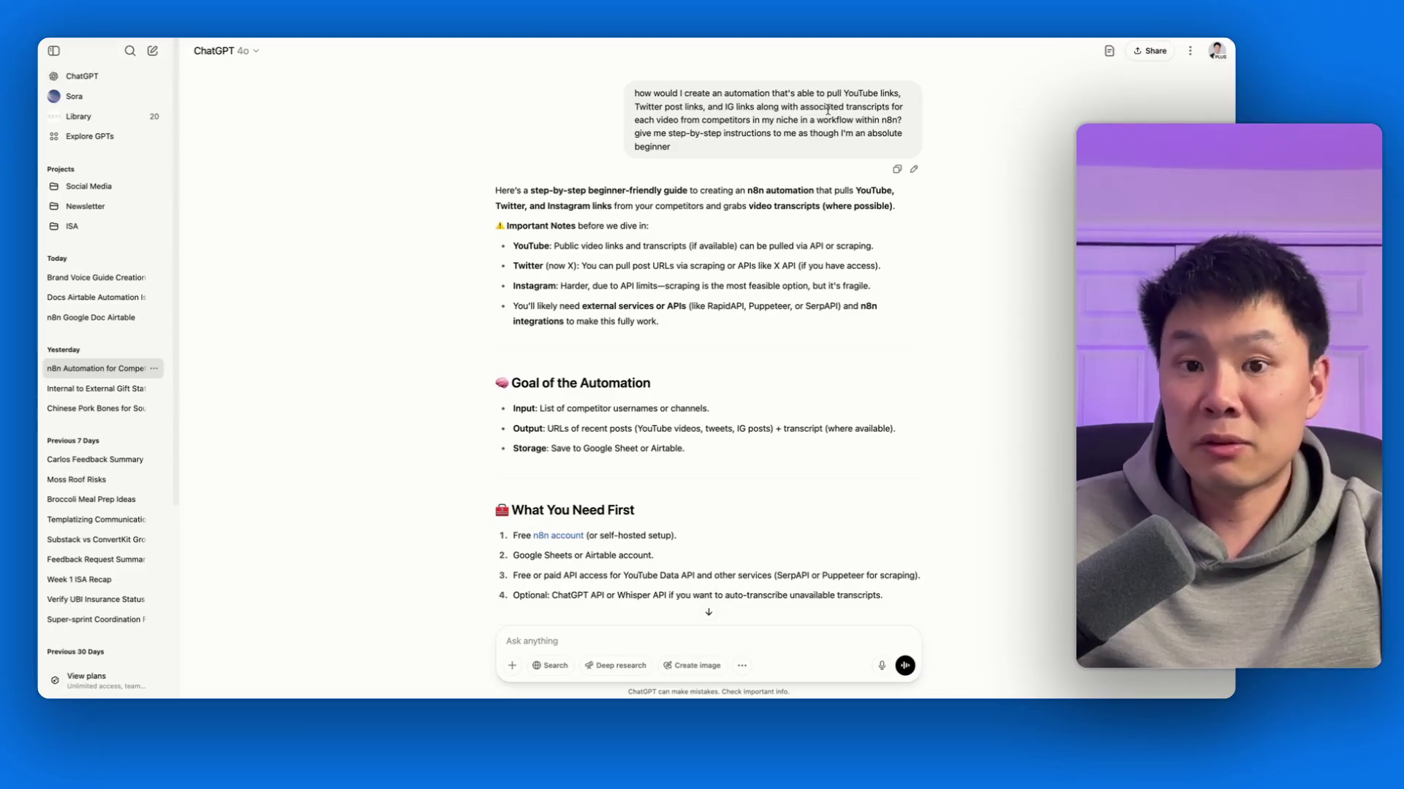
Read the beginner guide to pulling competitors' posts and transcripts, then the cost breakdown for 100 posts per platform per day
scroll(763, 129, "down", 1)
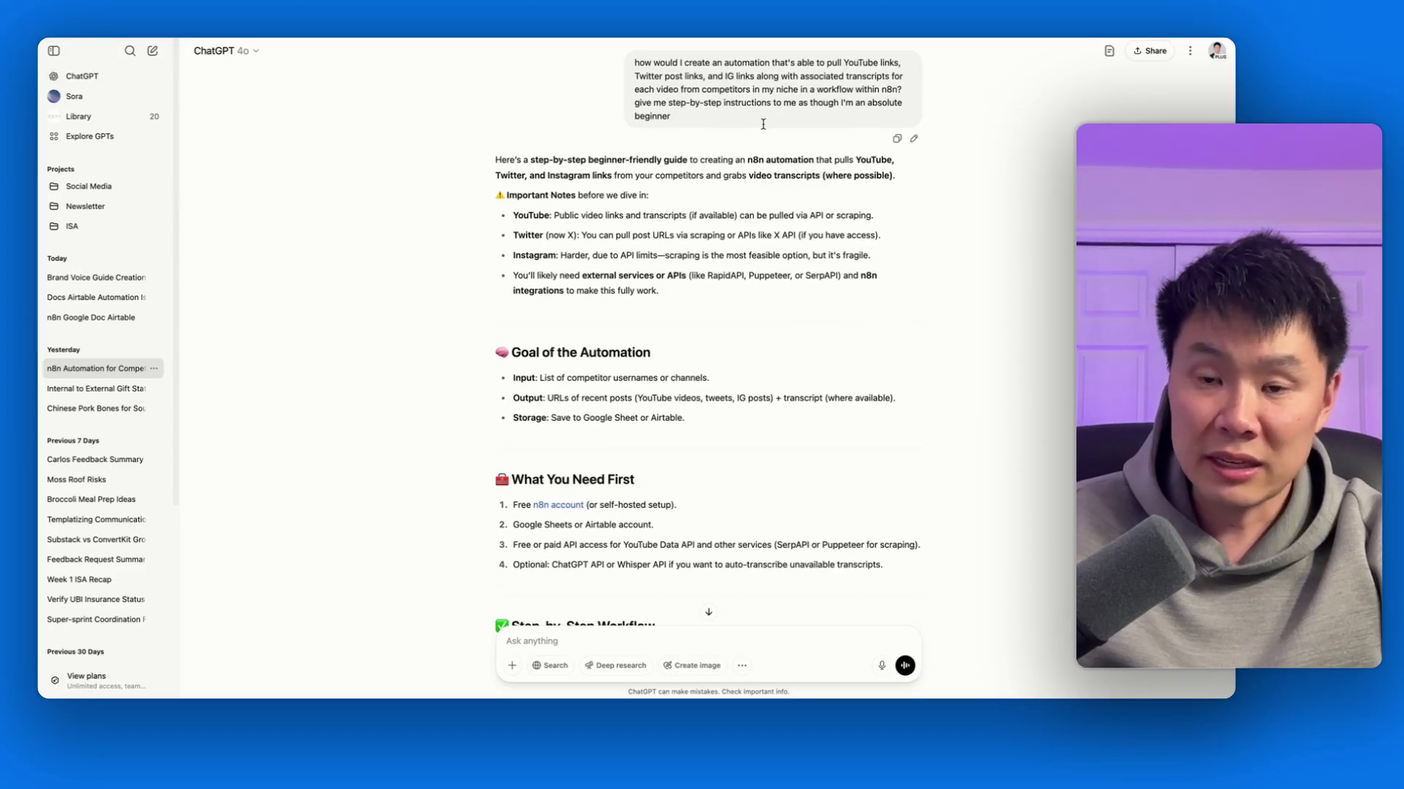
scroll(599, 348, "down", 10)
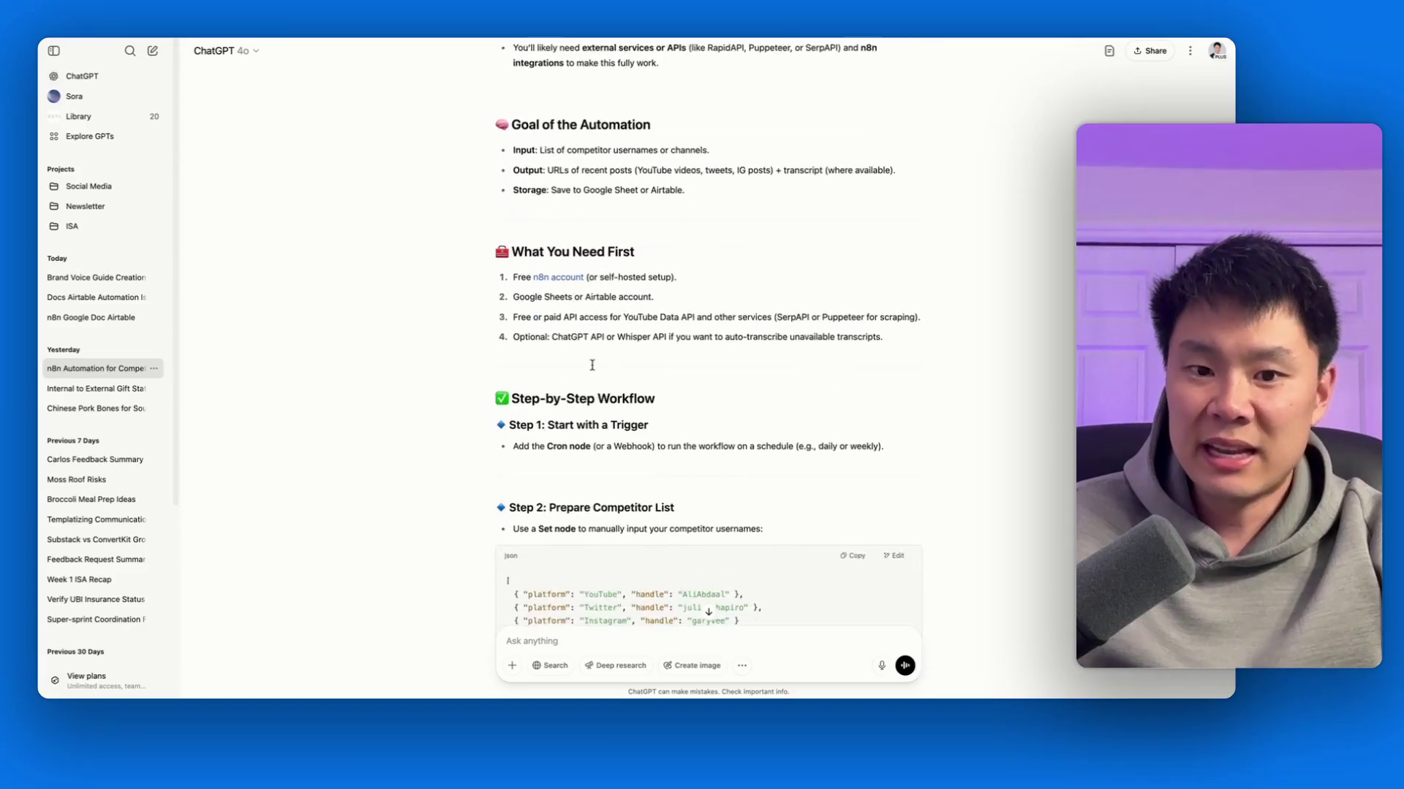
scroll(600, 348, "down", 12)
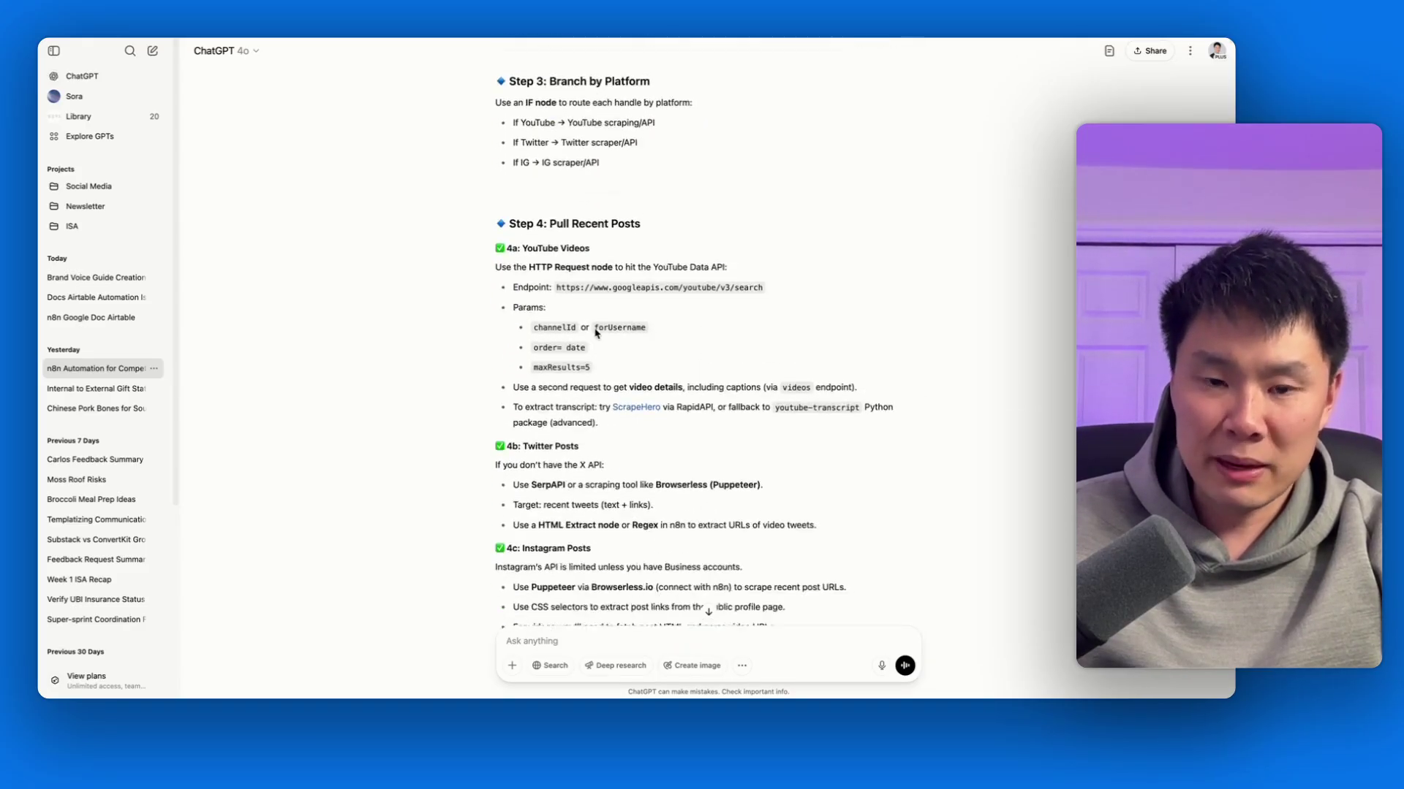
scroll(595, 333, "down", 20)
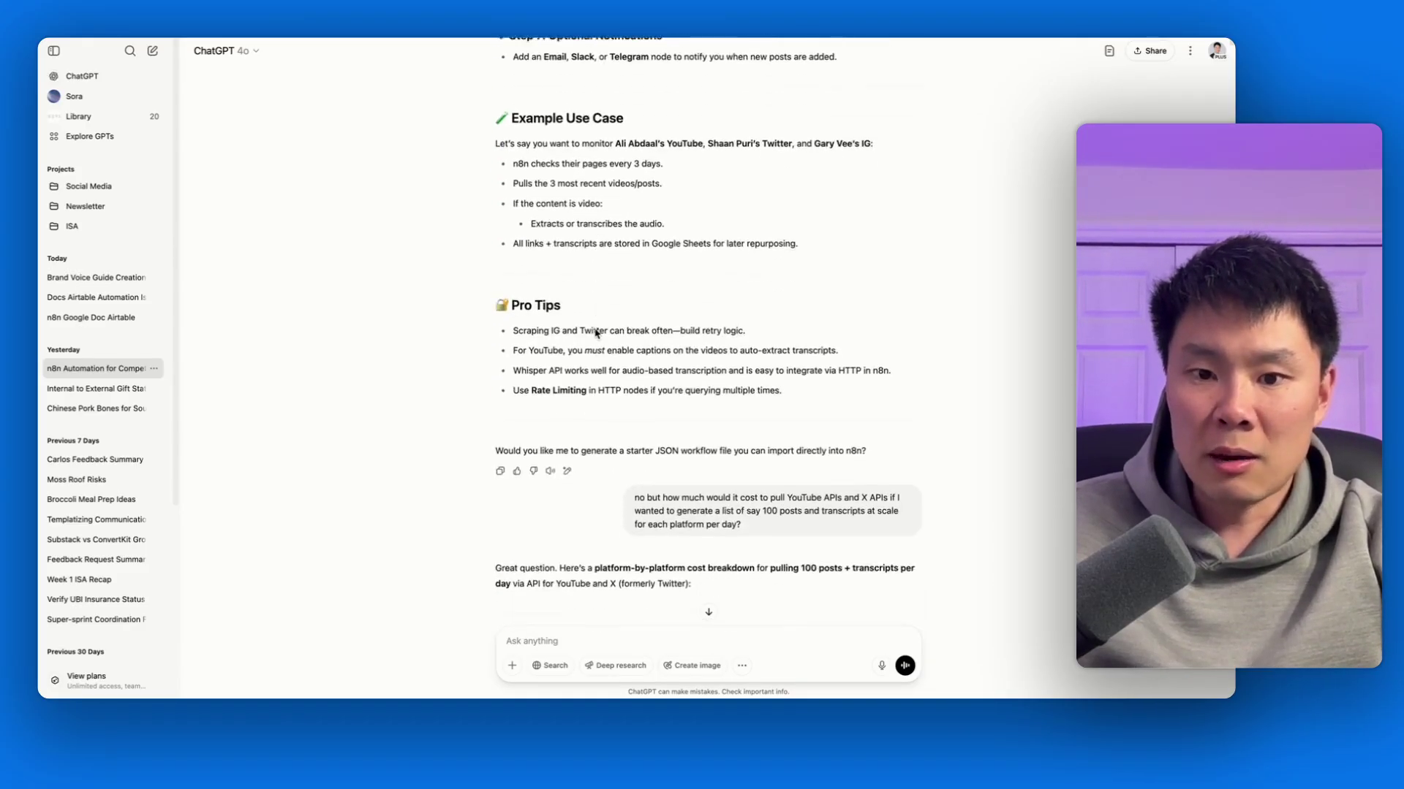
scroll(596, 333, "down", 15)
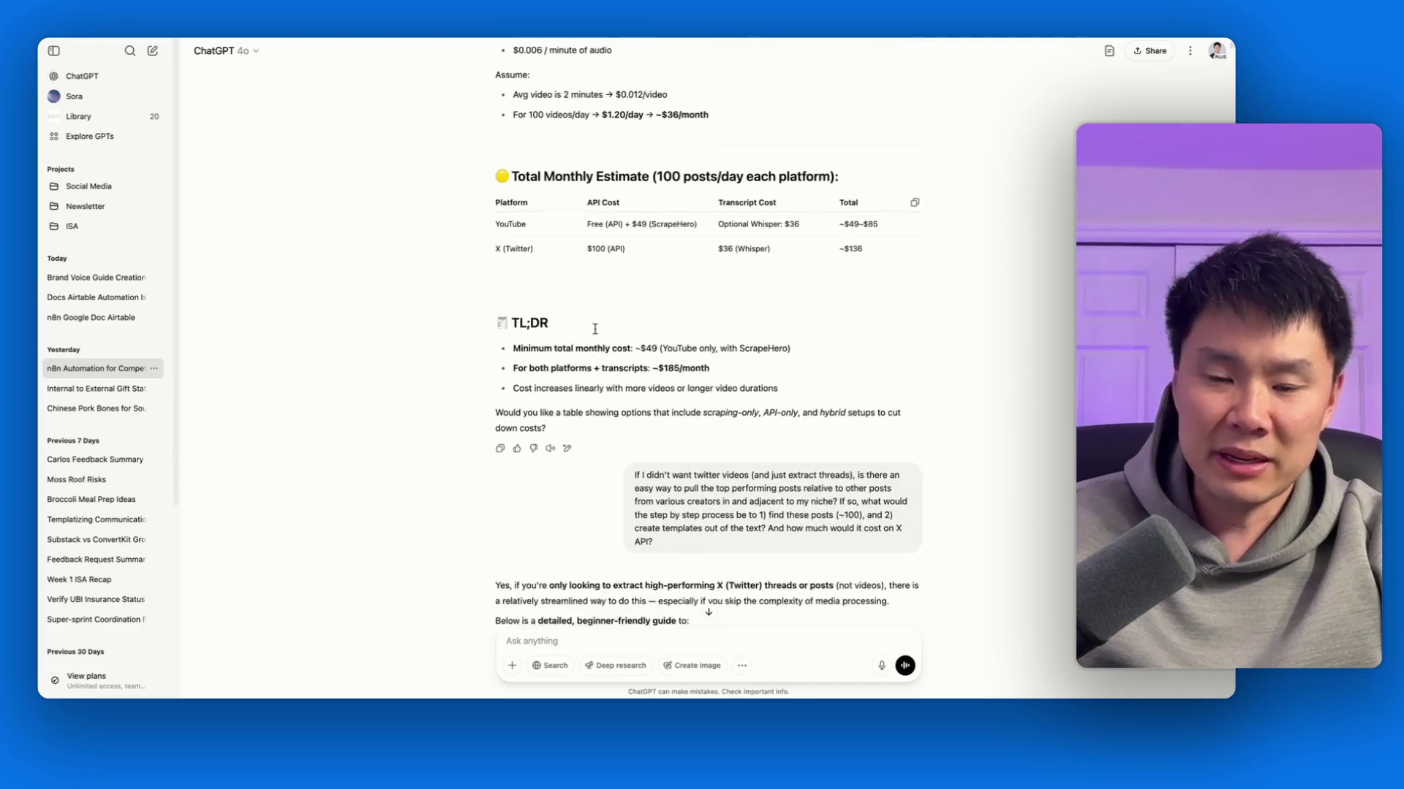
Read the follow-up answer on finding top-performing X threads, turning them into templates, and the X API pricing
scroll(583, 331, "down", 1)
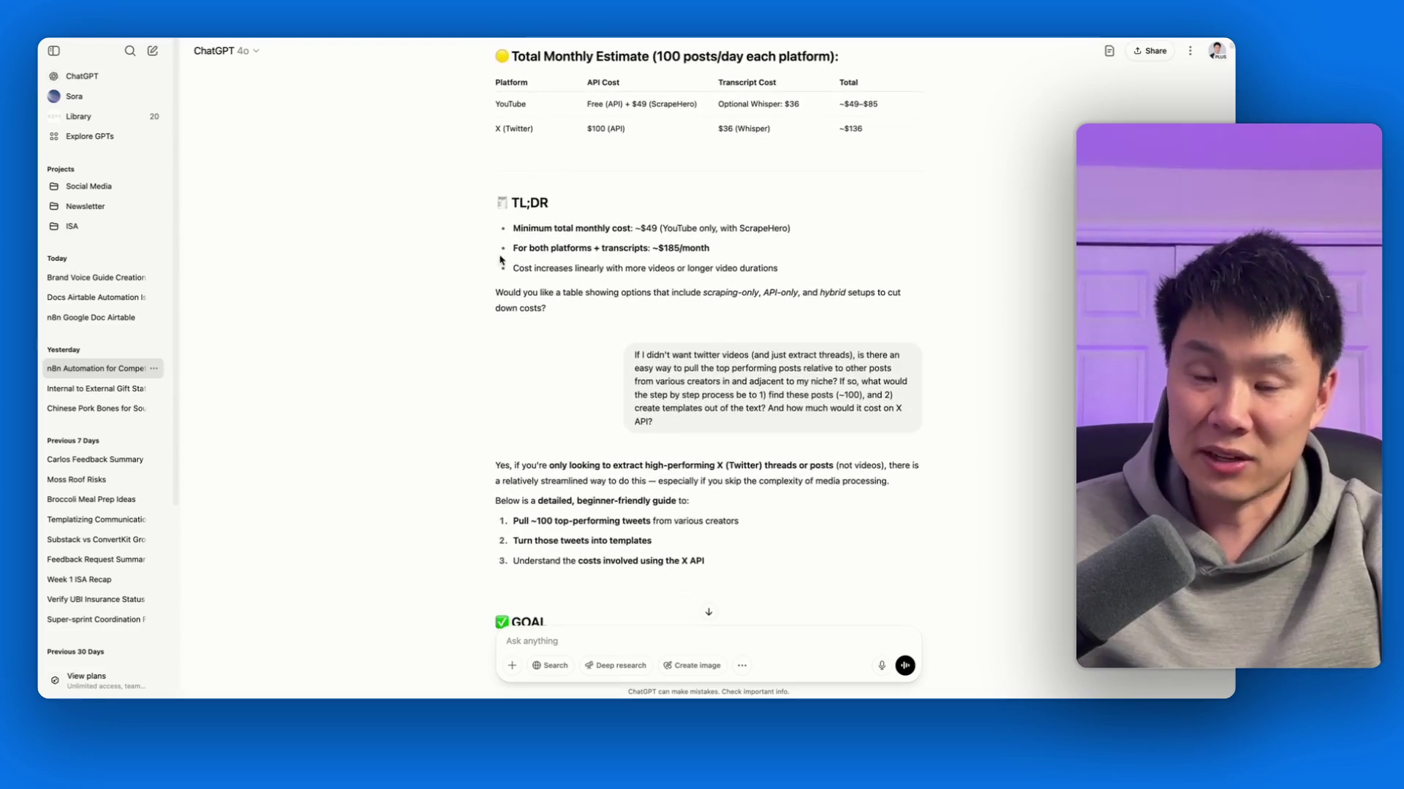
scroll(568, 269, "down", 5)
scroll(568, 269, "down", 15)
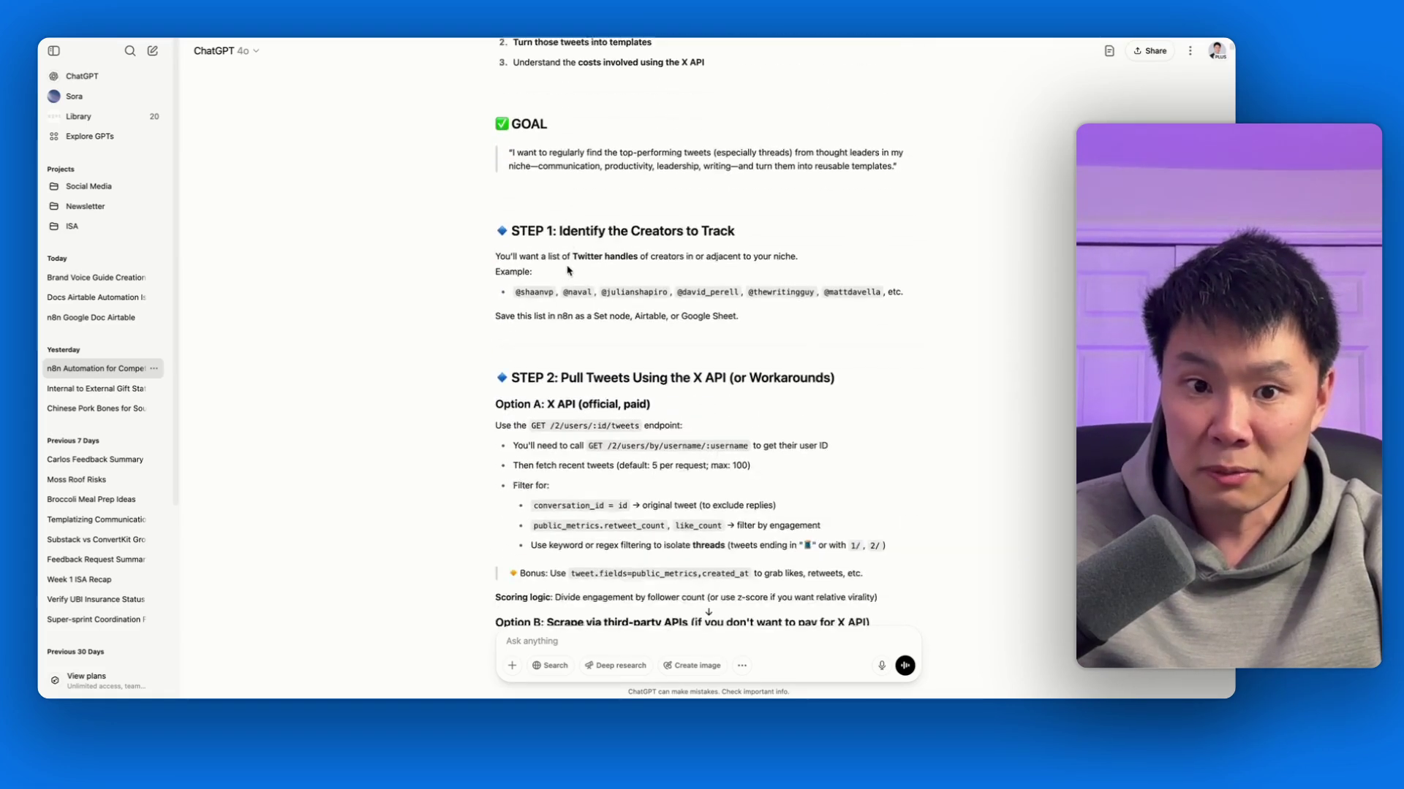
scroll(568, 270, "down", 6)
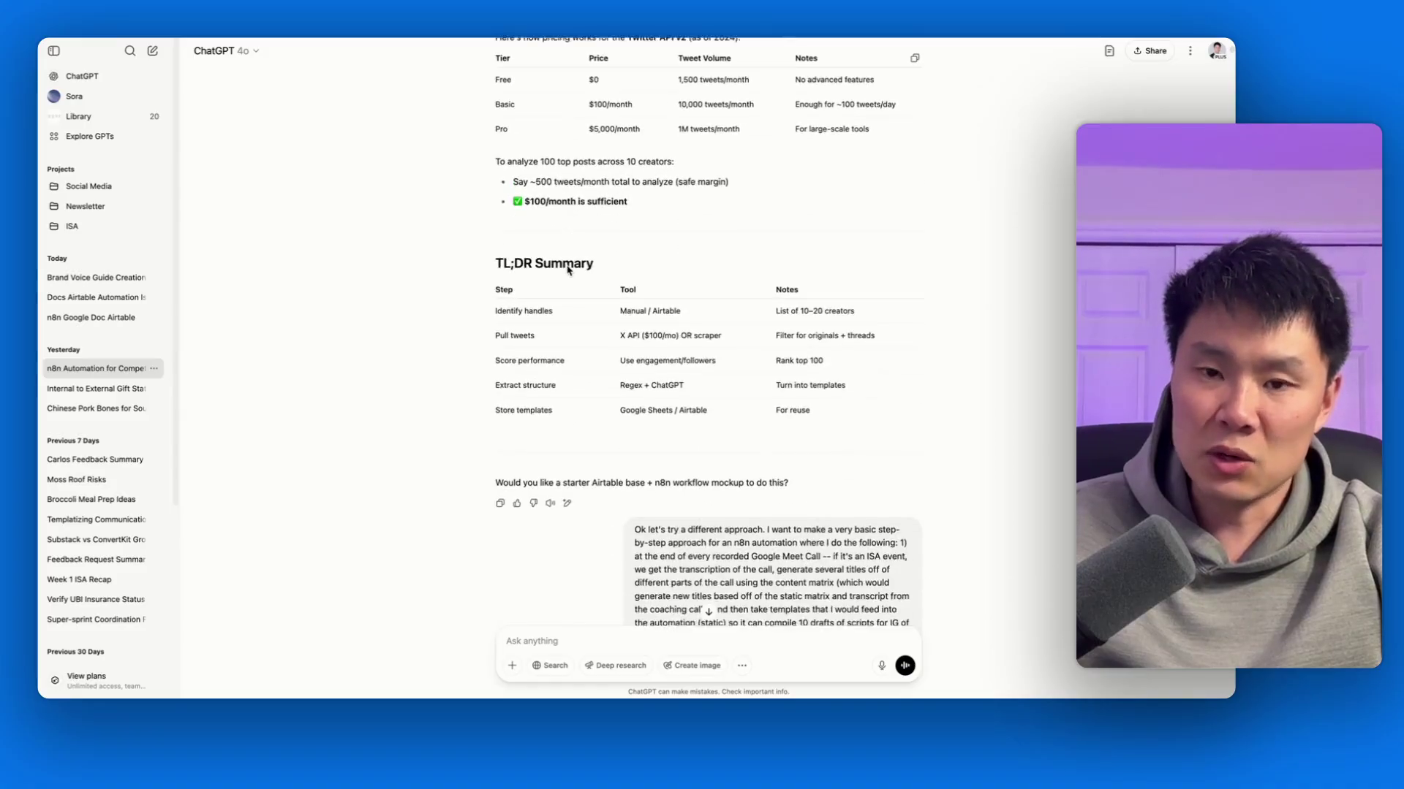
Read the "Ok let's try a different approach" prompt about turning recorded Google Meet calls into IG script drafts
scroll(734, 359, "down", 3)
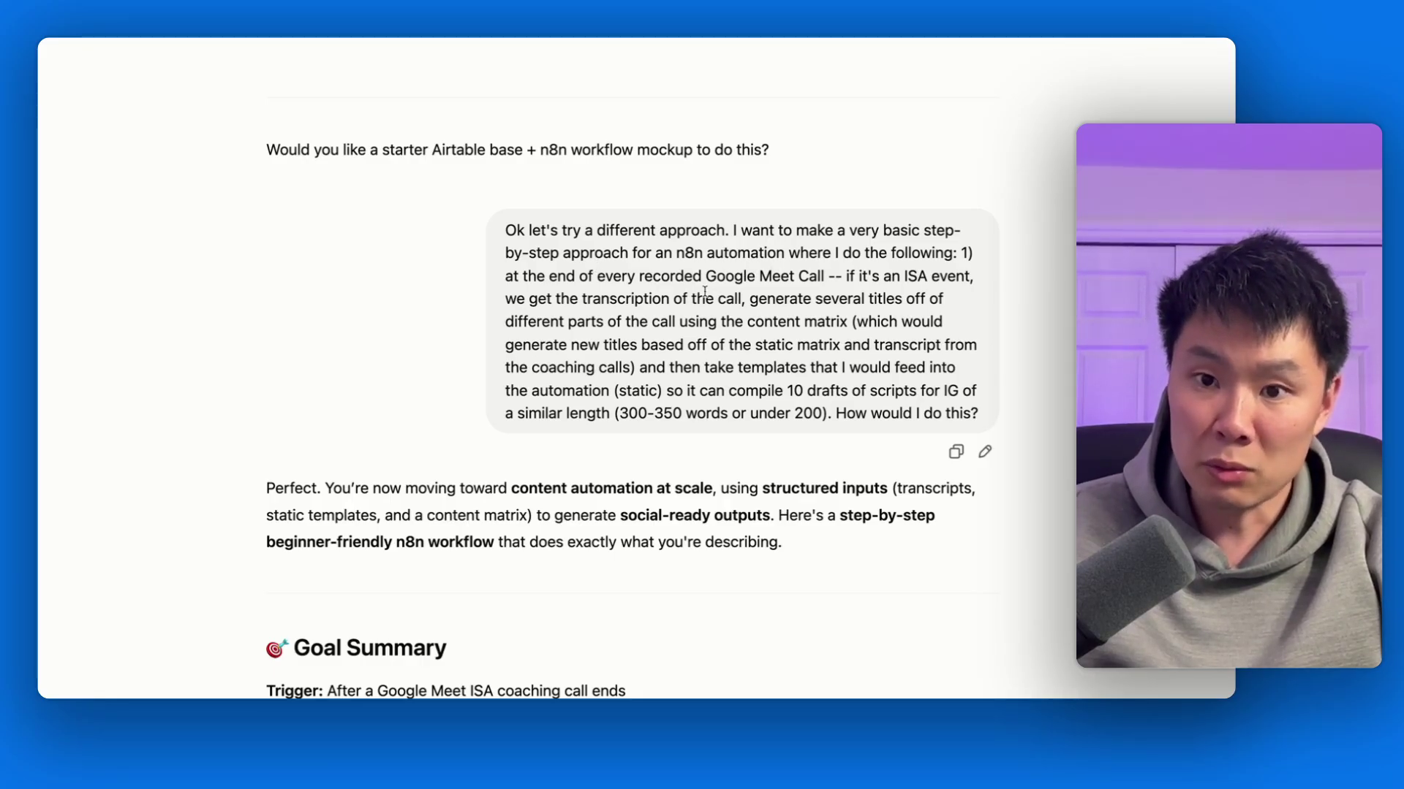
scroll(704, 292, "down", 1)
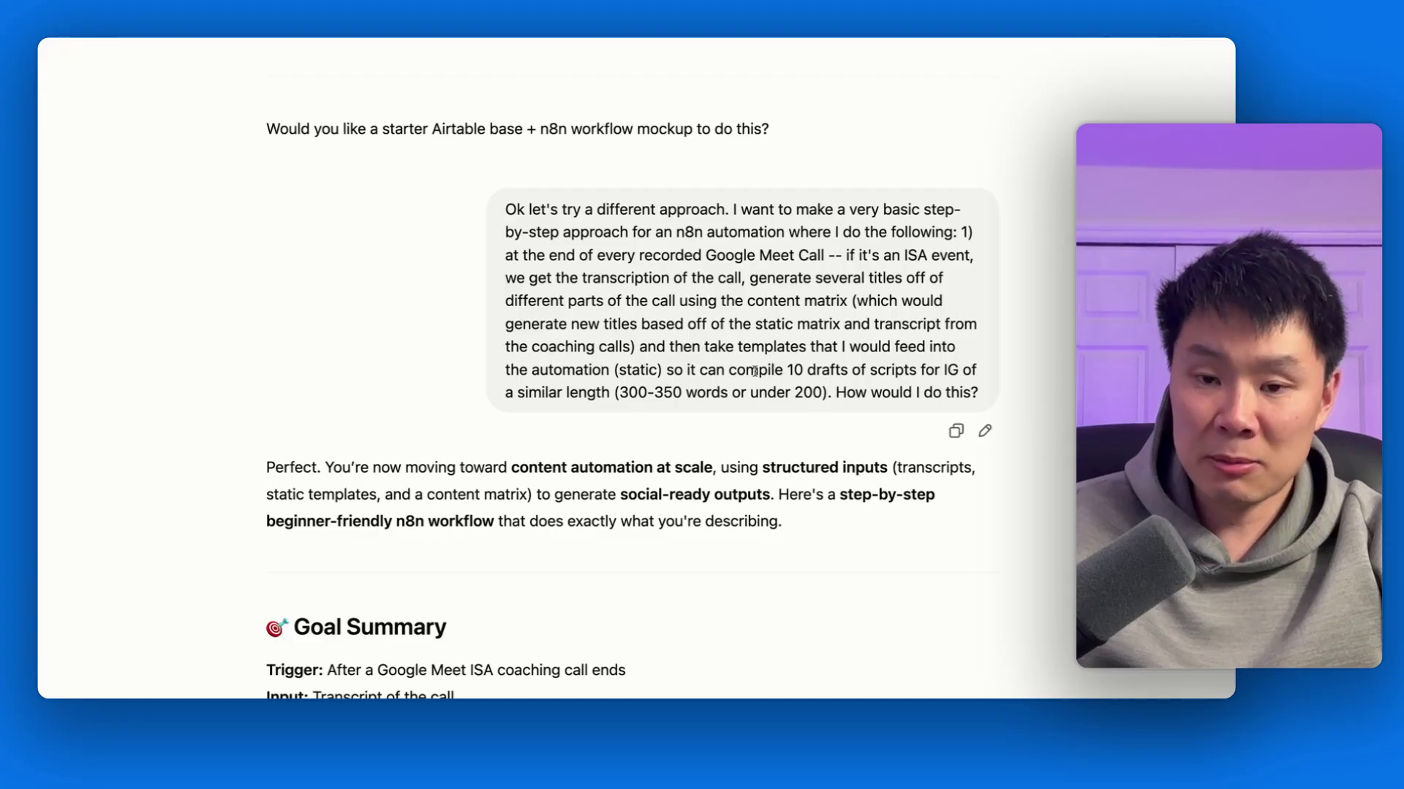
scroll(753, 381, "down", 1)
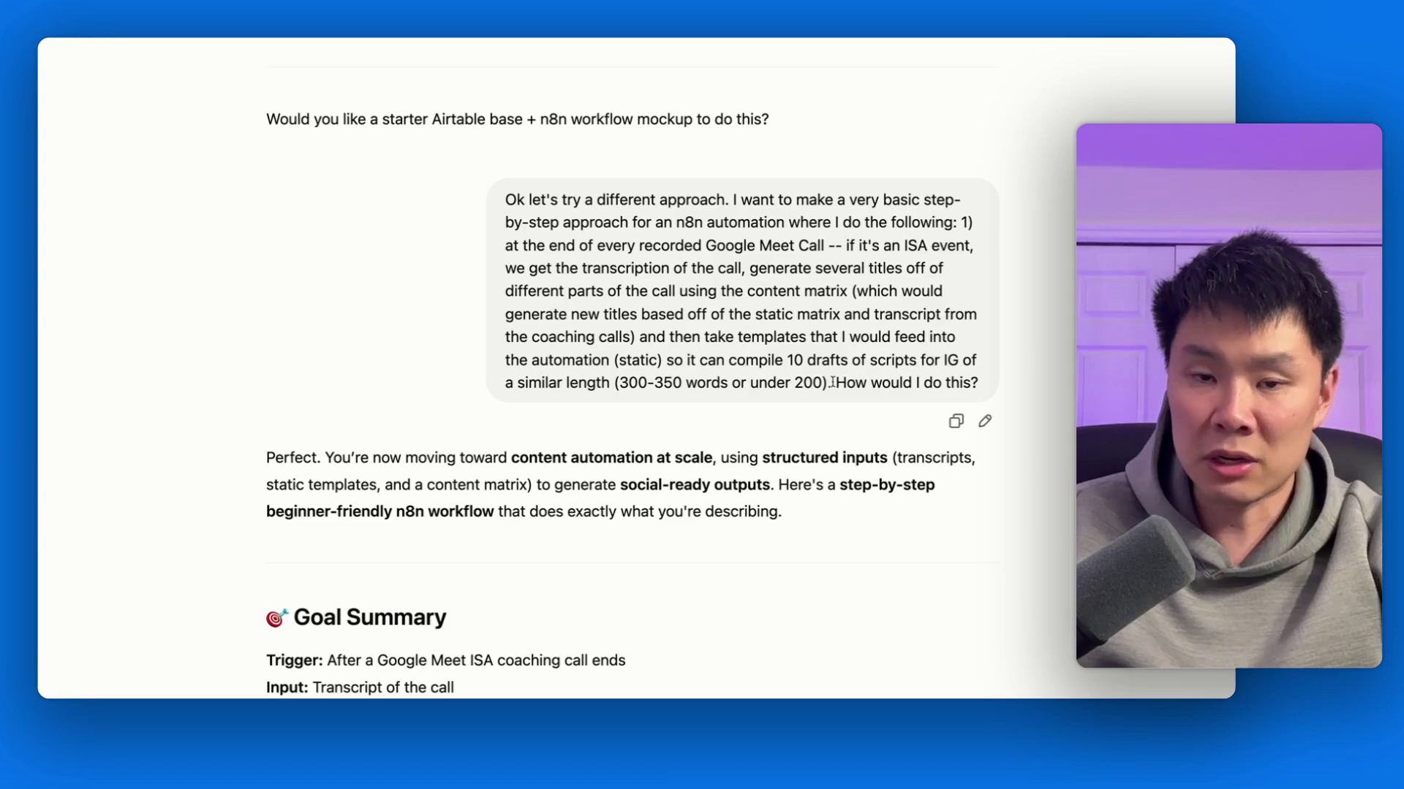
scroll(832, 382, "up", 1)
Review the reply's goal summary, prerequisites and step-by-step n8n workflow through to the "TL;DR Workflow Recap"
scroll(561, 373, "down", 10)
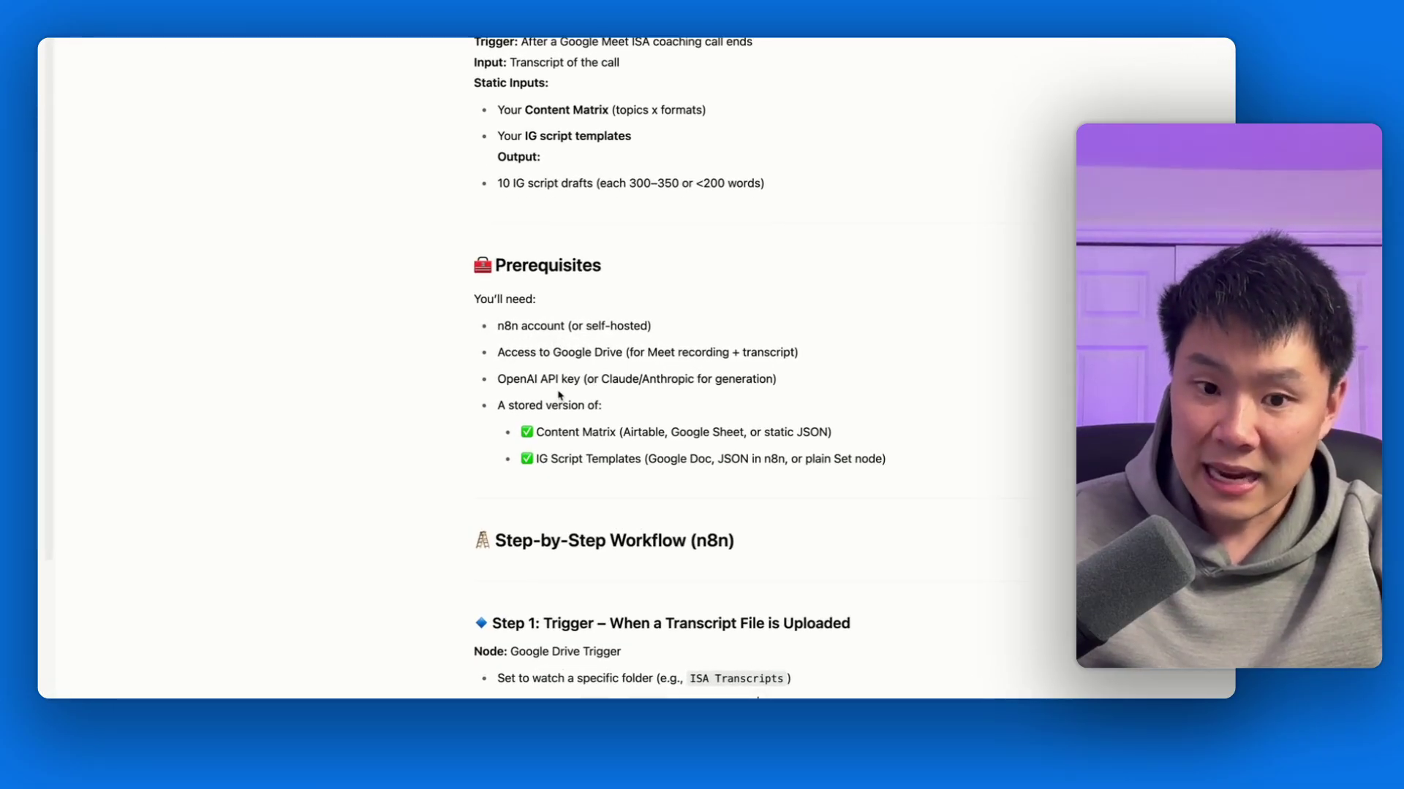
scroll(559, 395, "down", 2)
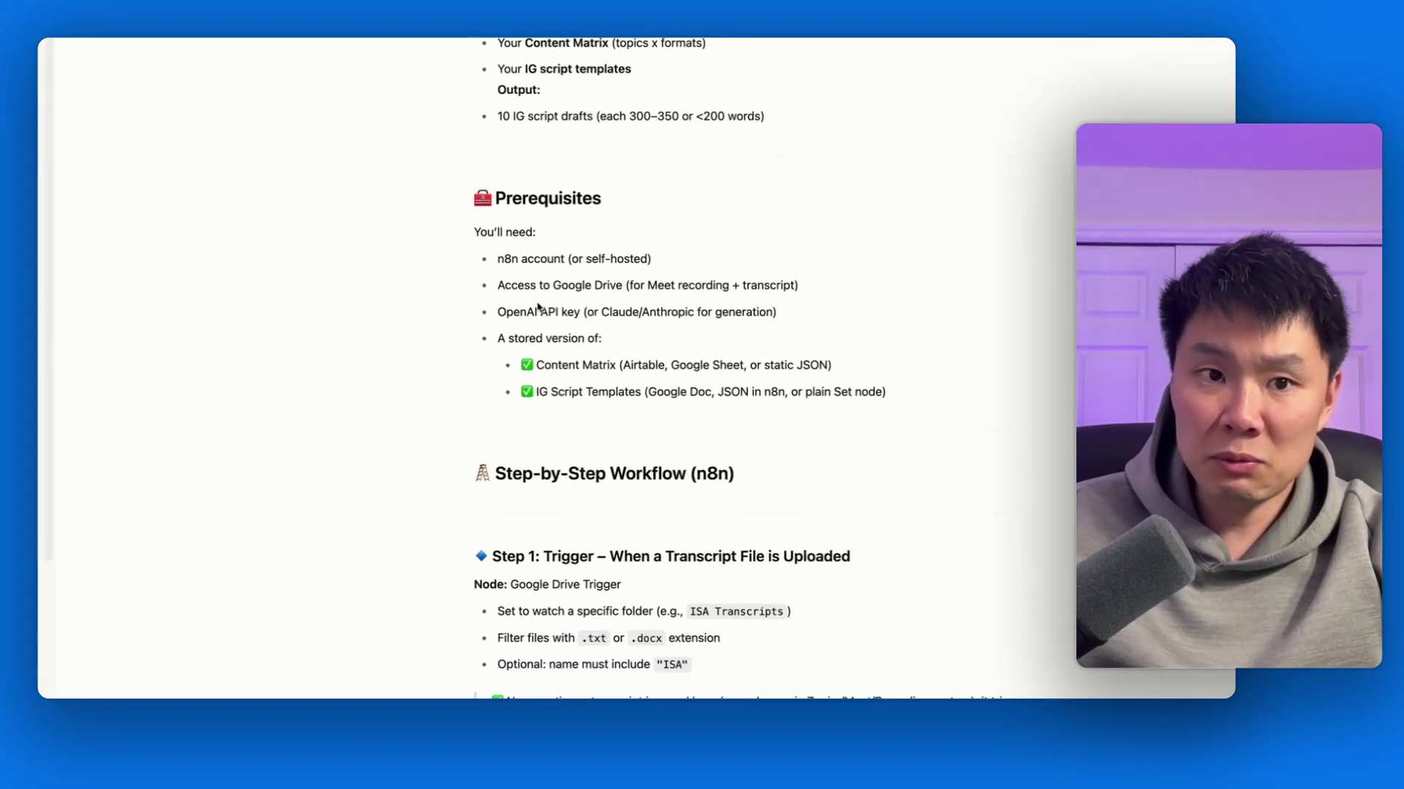
scroll(402, 338, "down", 15)
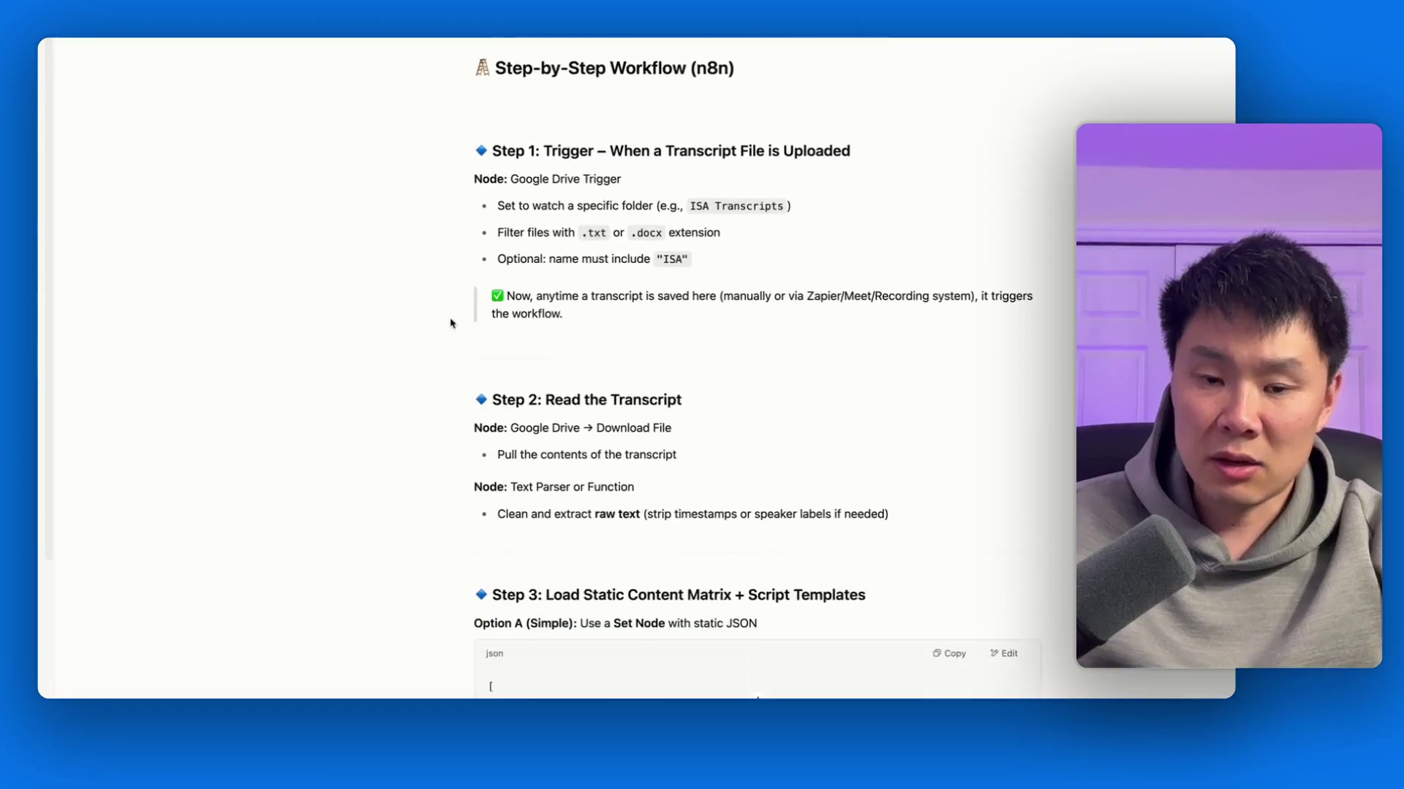
scroll(509, 267, "down", 20)
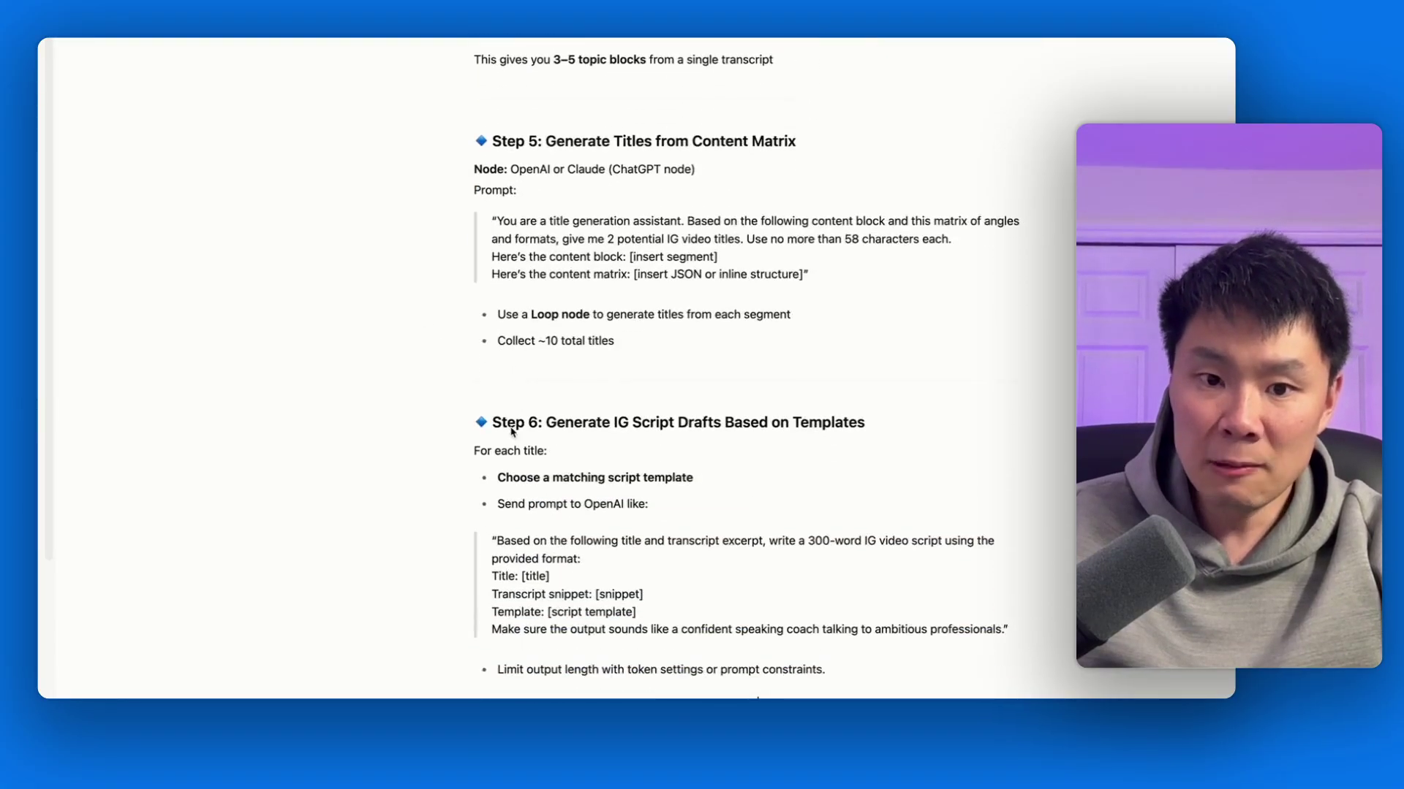
scroll(514, 431, "down", 20)
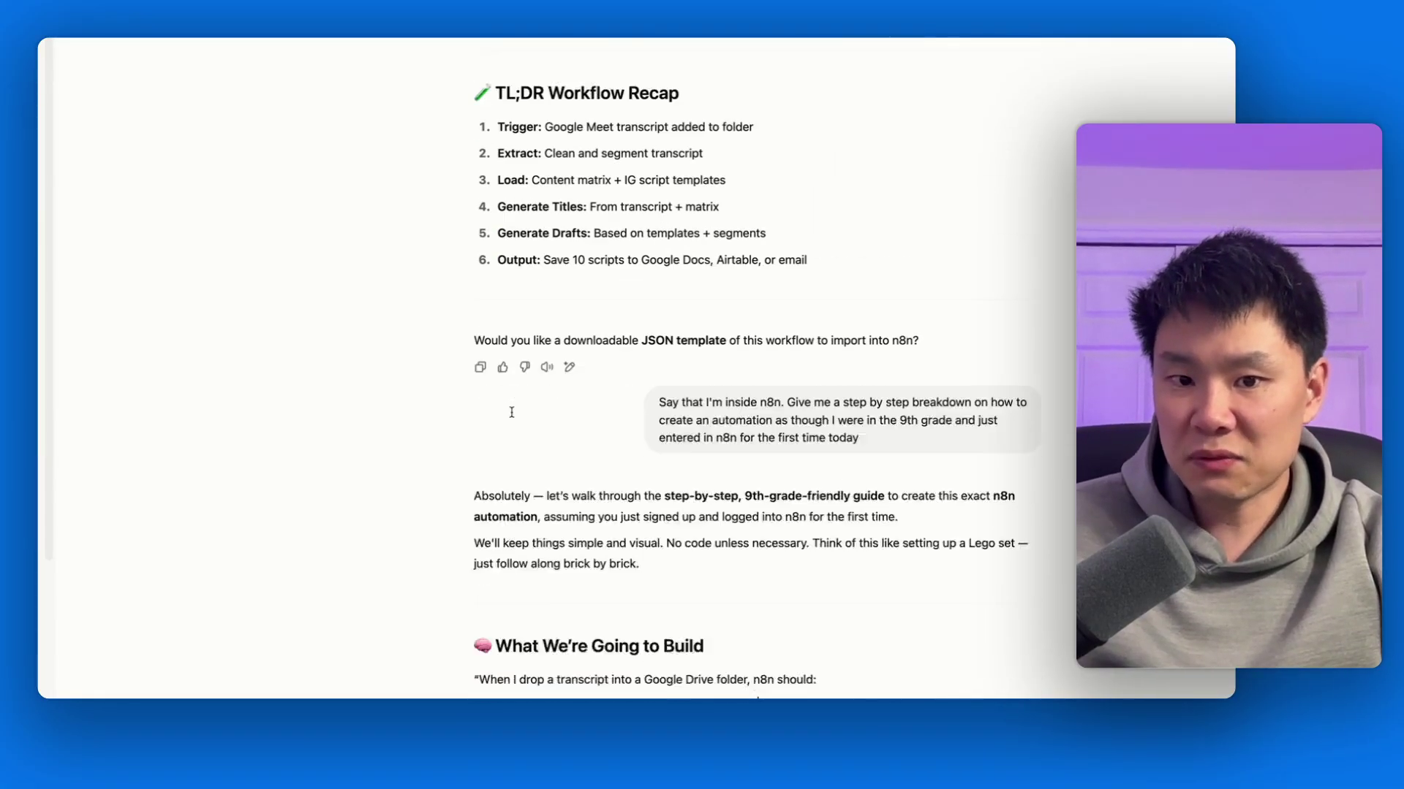
Read the 9th-grade-level prompt and its guide, covering the tools needed, creating a new workflow and setting up the Google Drive trigger
scroll(513, 417, "down", 1)
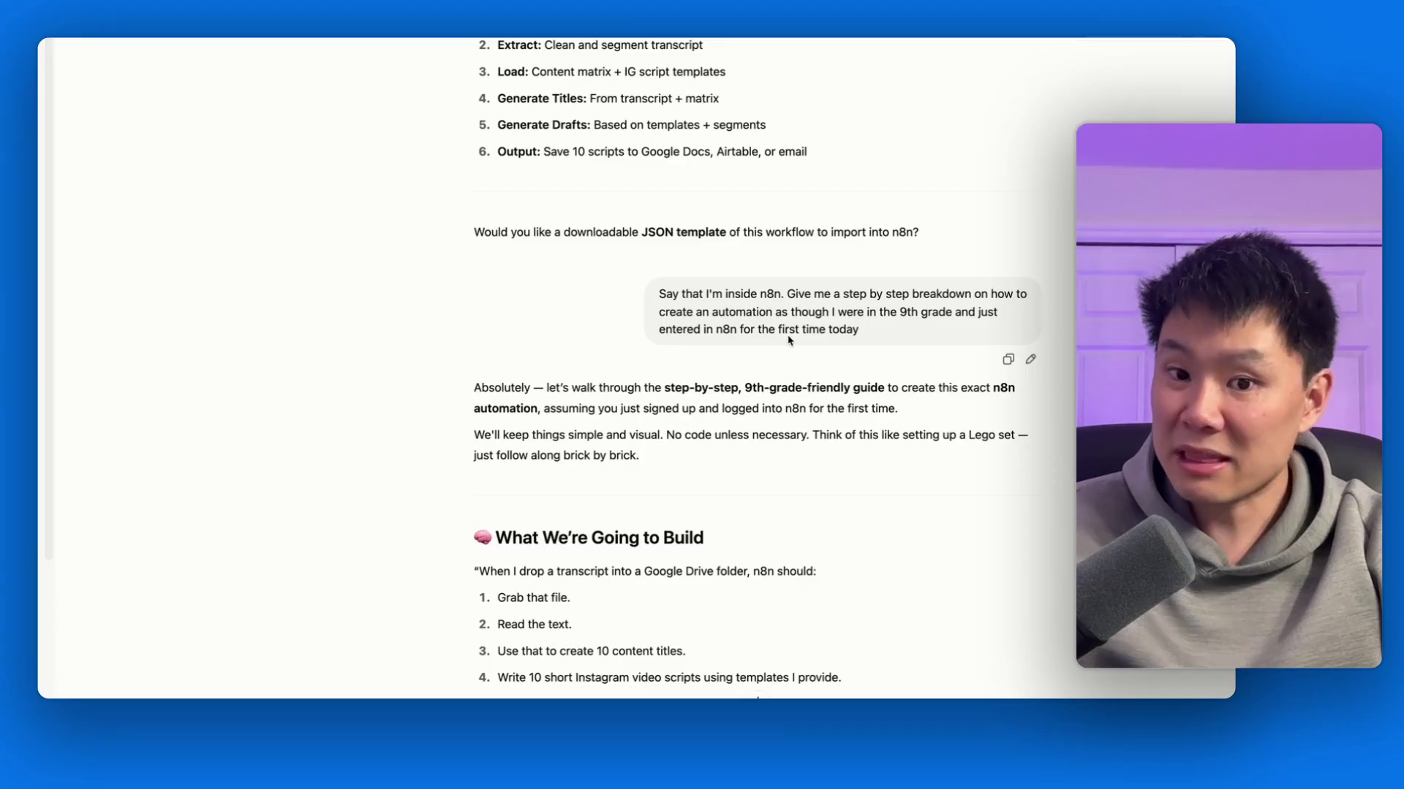
scroll(544, 409, "down", 5)
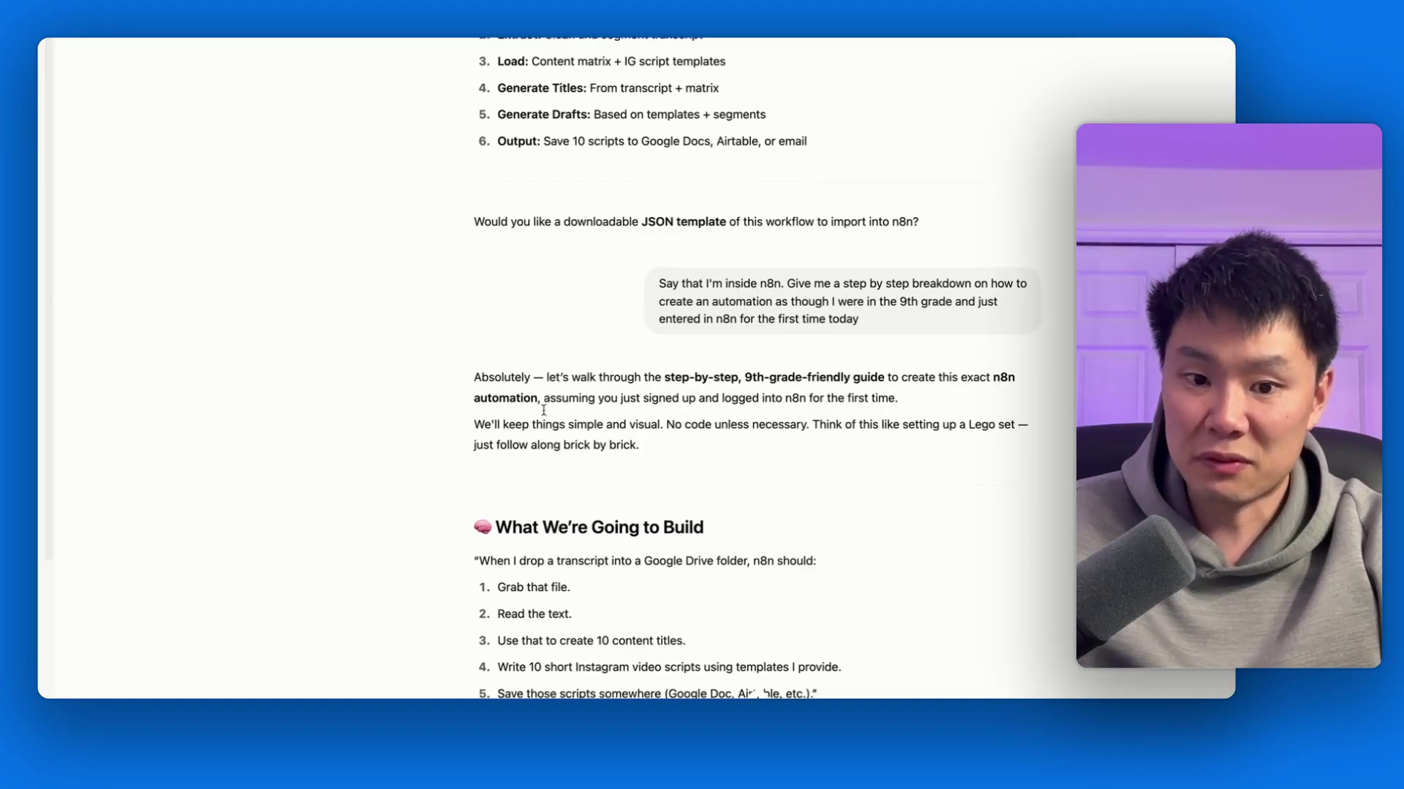
scroll(545, 414, "down", 5)
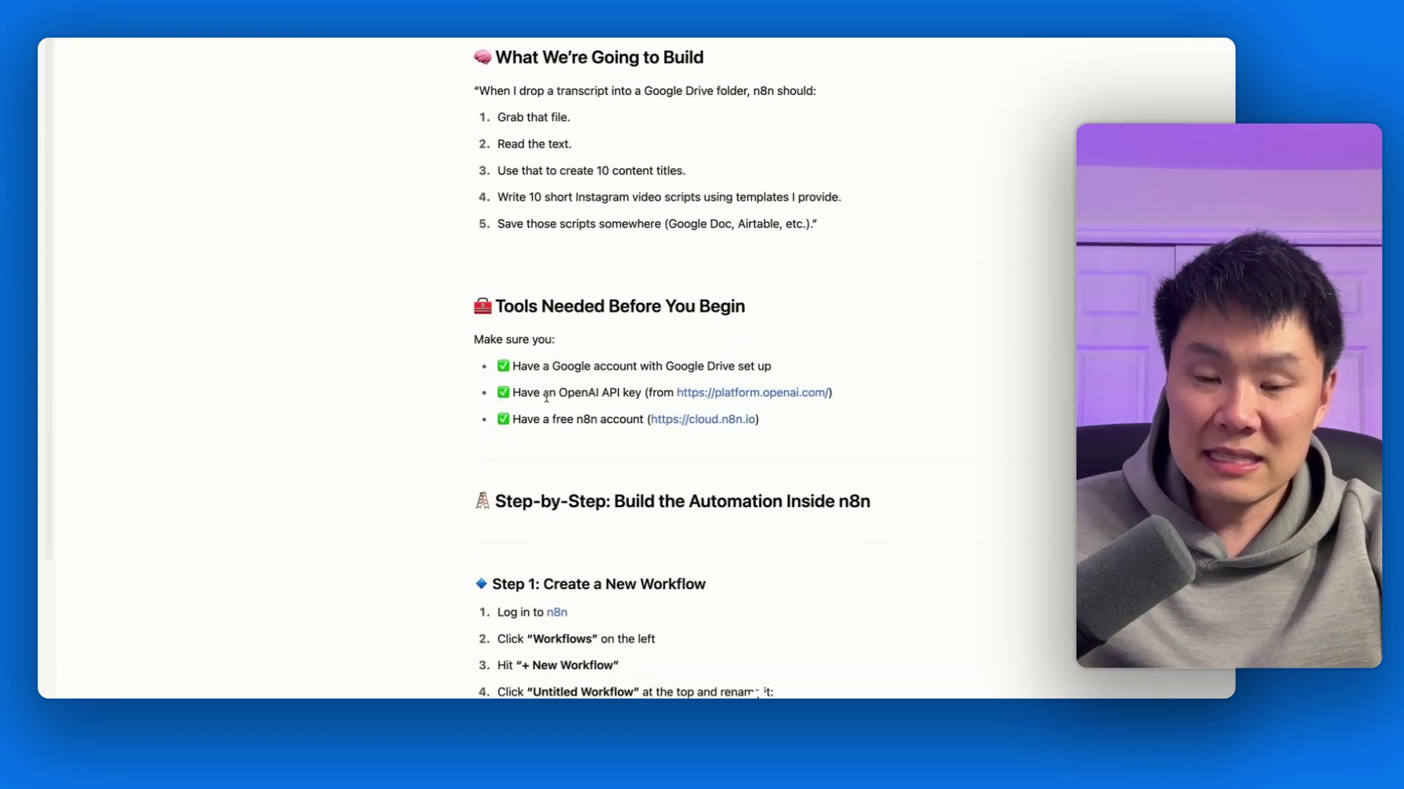
scroll(557, 428, "down", 4)
scroll(557, 429, "down", 2)
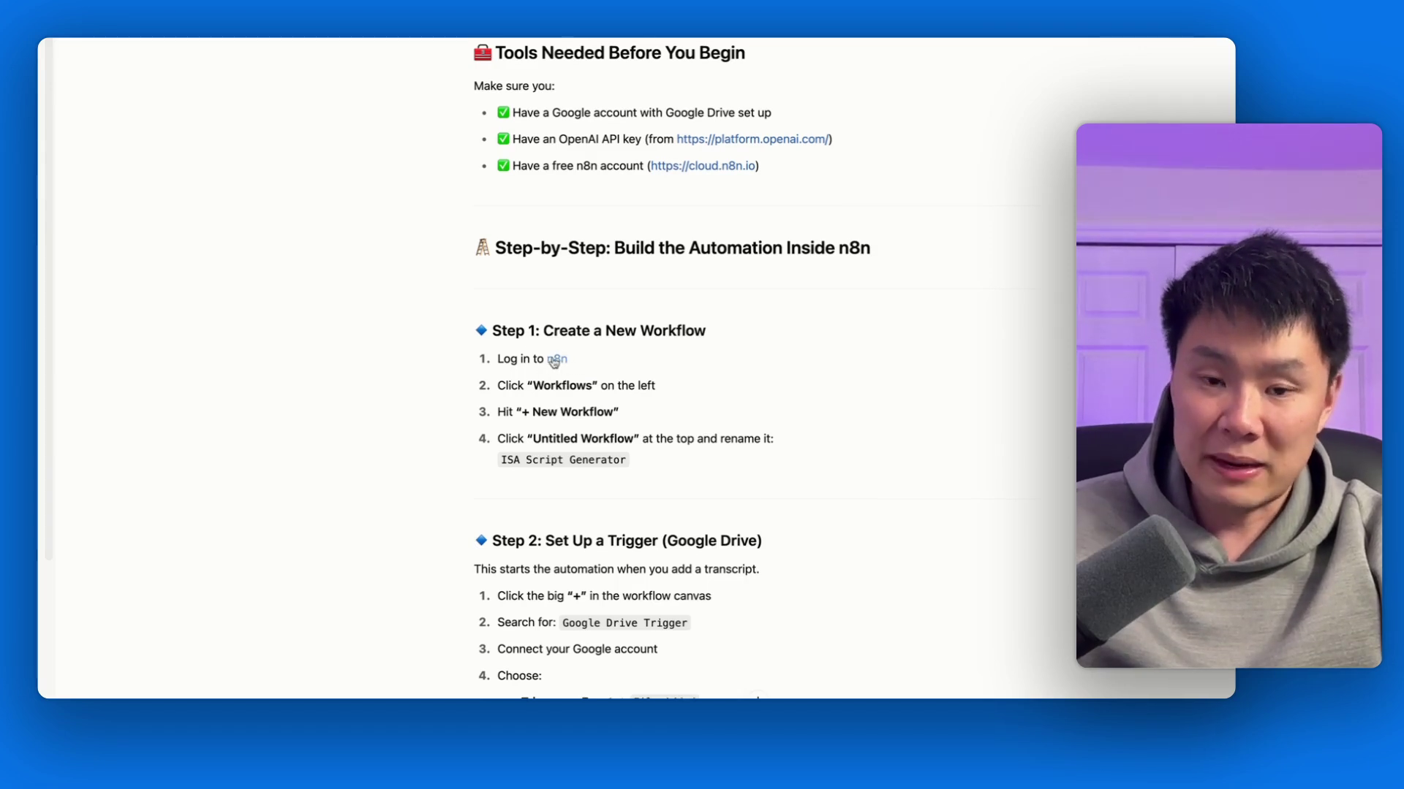
scroll(520, 402, "down", 1)
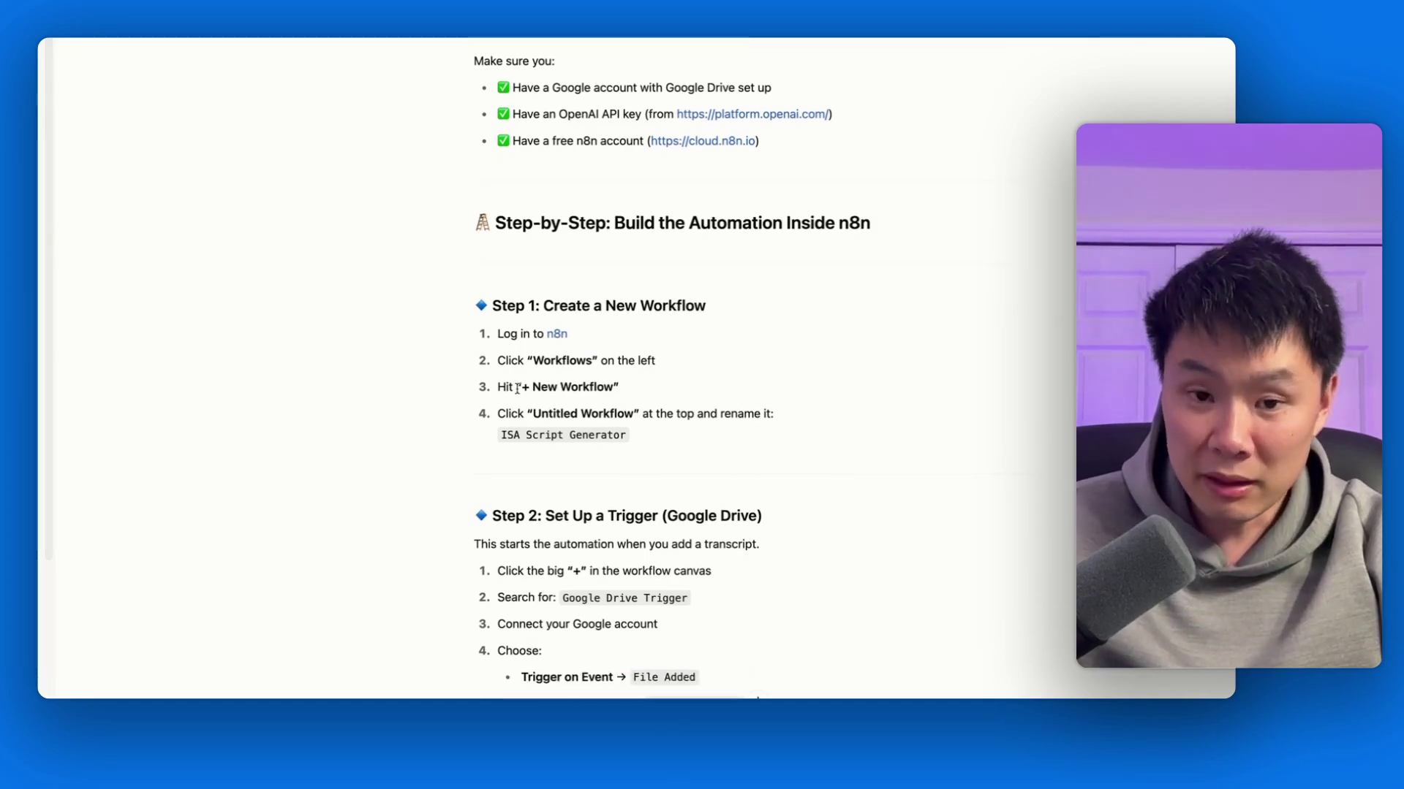
scroll(530, 409, "down", 5)
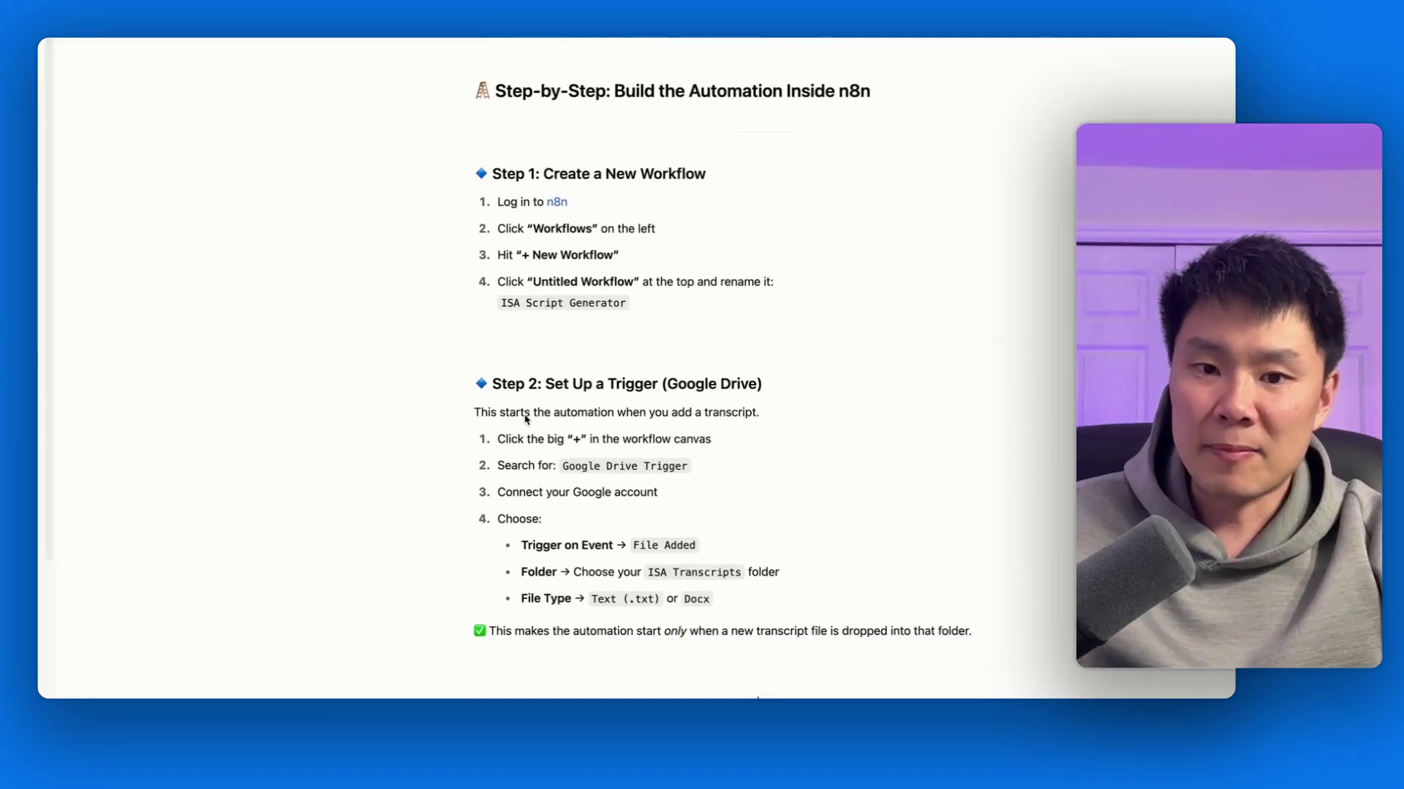
scroll(518, 422, "down", 1)
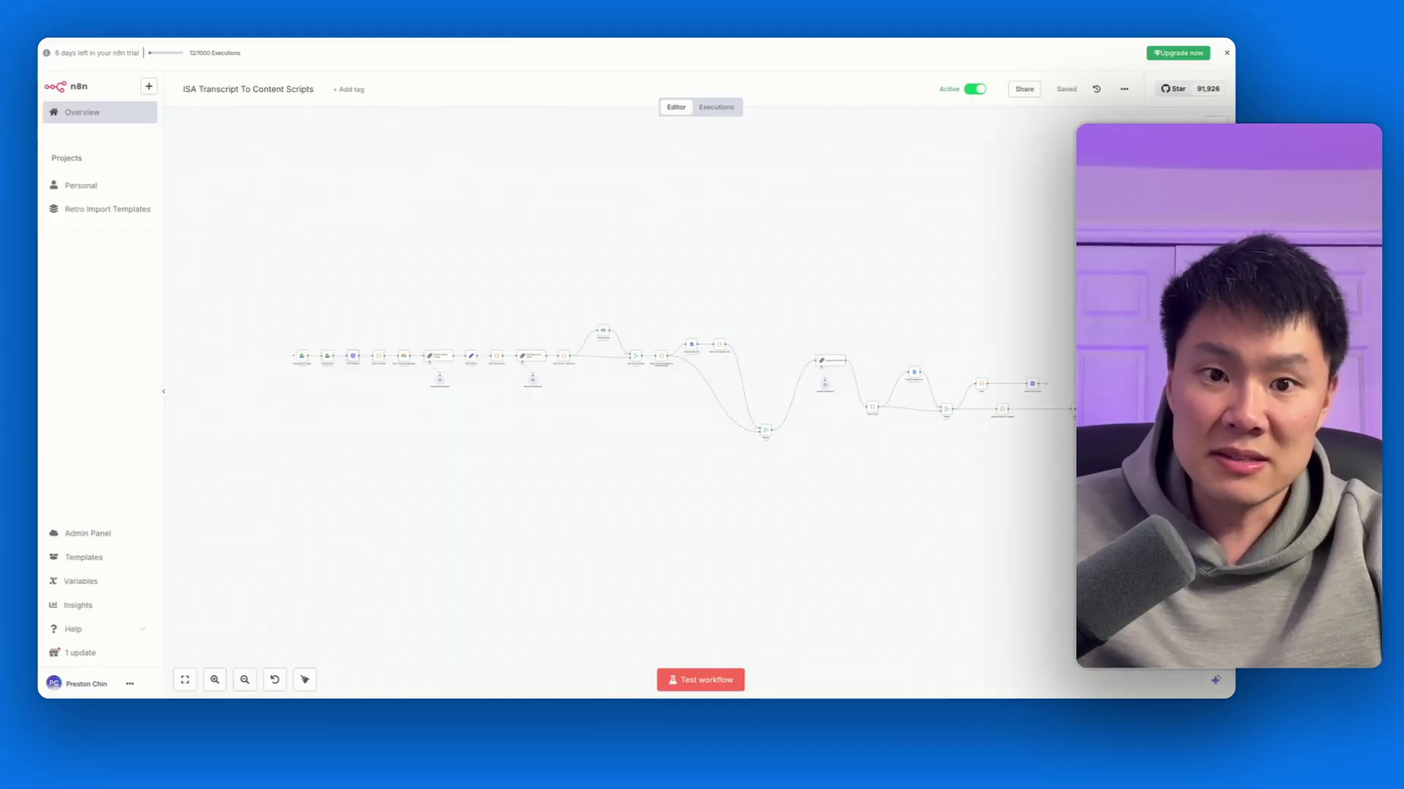
Switch to n8n and examine the opening nodes of "ISA Transcript To Content Scripts", from Google Drive Trigger to Extract Themes
scroll(357, 394, "up", 8)
scroll(355, 394, "left", 4)
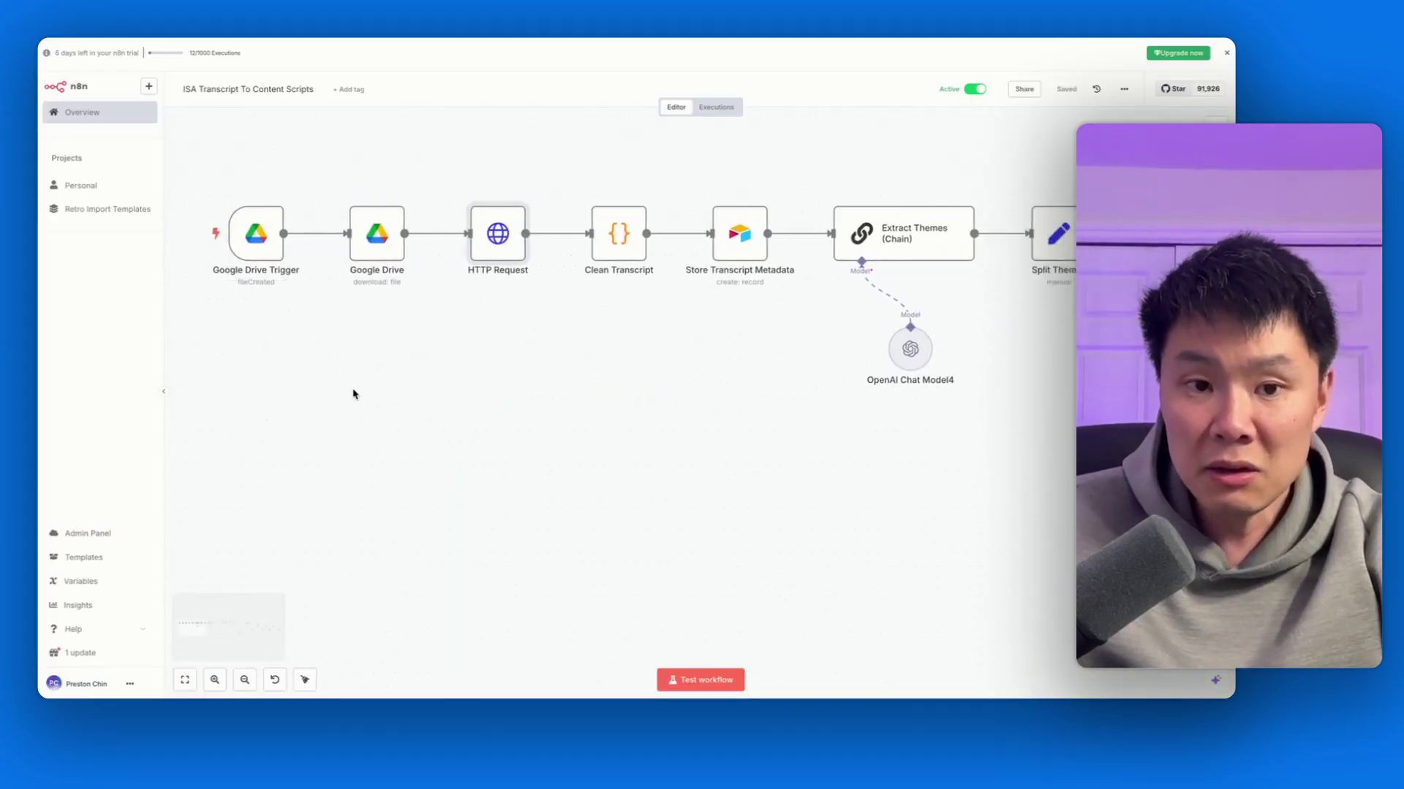
scroll(353, 394, "up", 1)
scroll(353, 394, "up", 1)
scroll(353, 394, "left", 1)
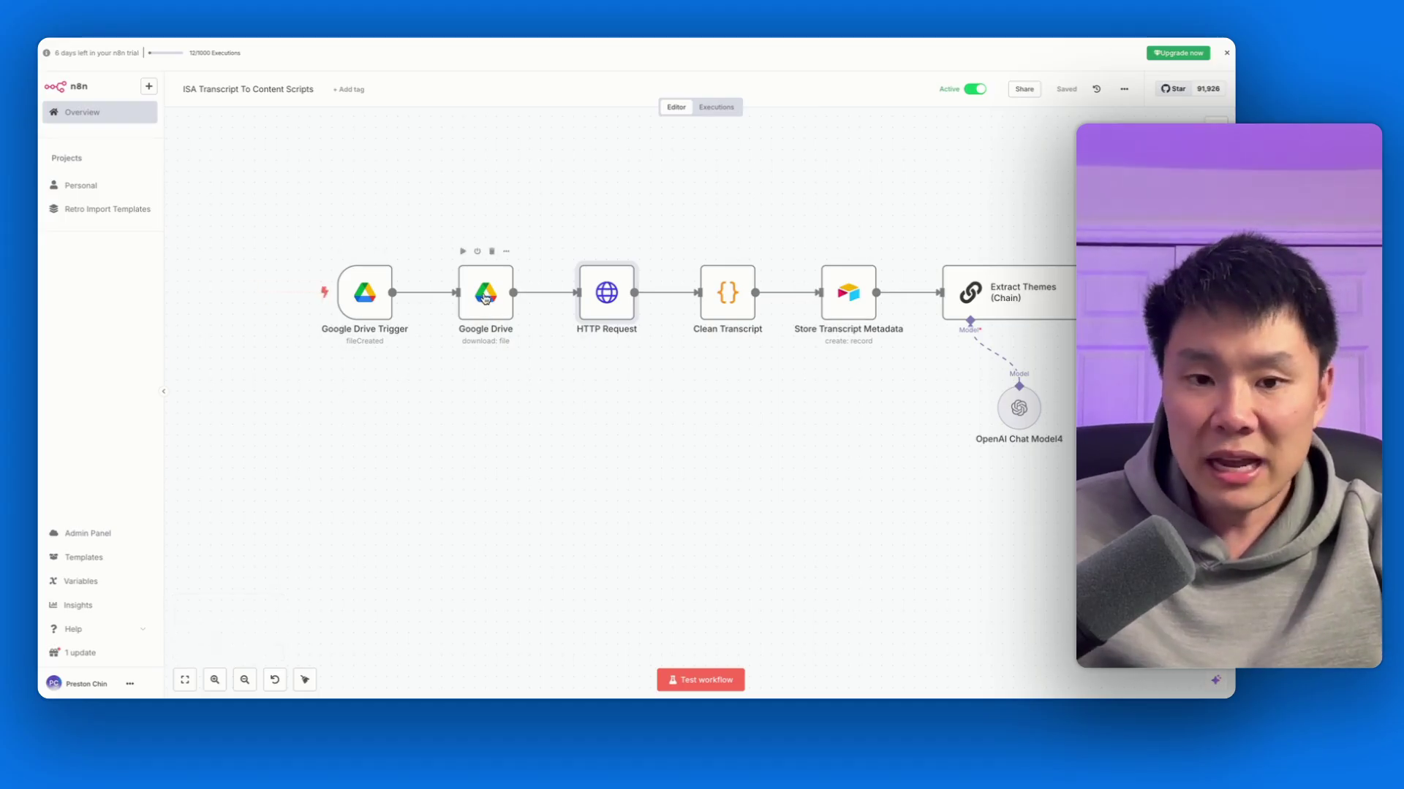
scroll(486, 298, "right", 2)
scroll(487, 298, "right", 2)
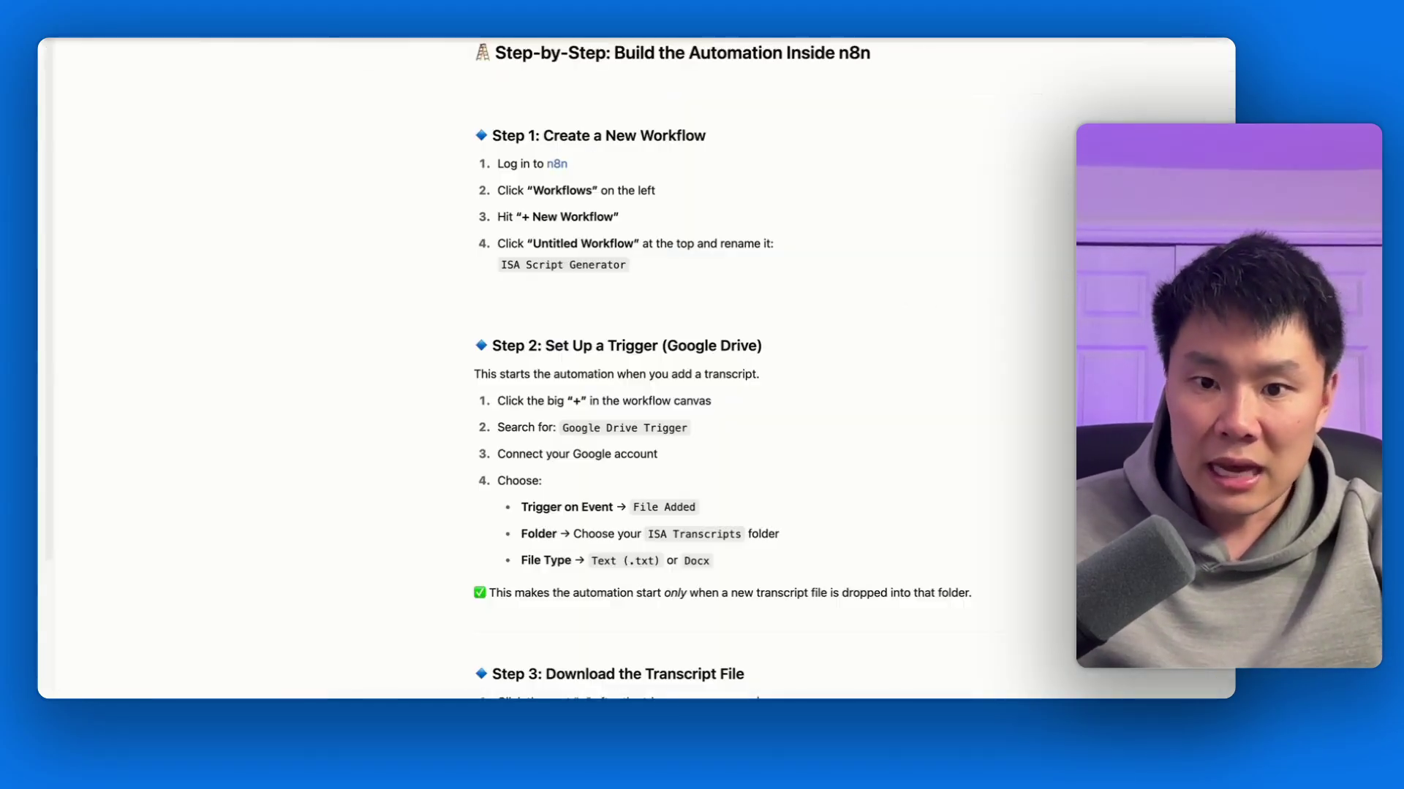
Return to the ChatGPT guide, find the "Do you mean this?" message, and view its Google Drive account screenshot enlarged before closing it
scroll(592, 367, "down", 20)
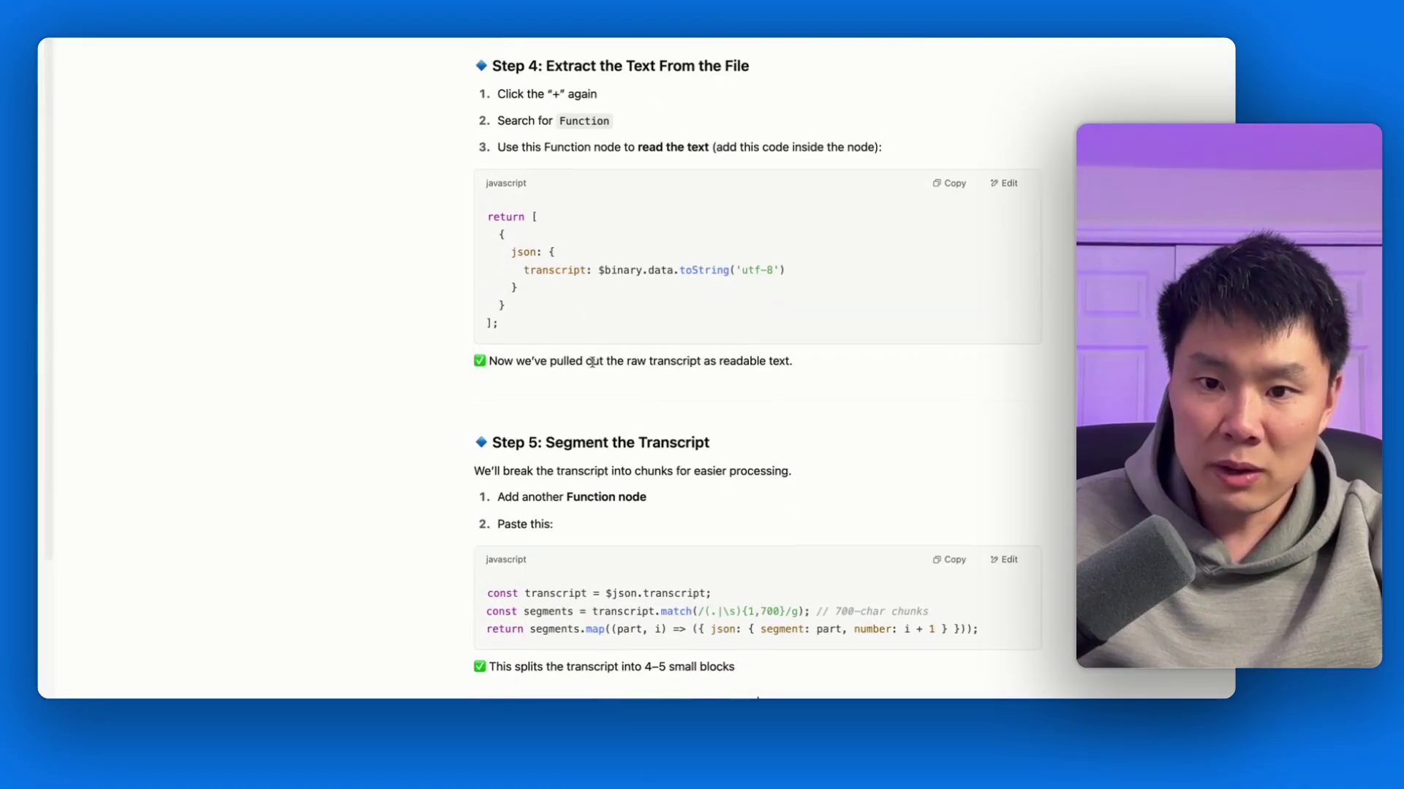
scroll(592, 367, "down", 20)
scroll(730, 370, "up", 5)
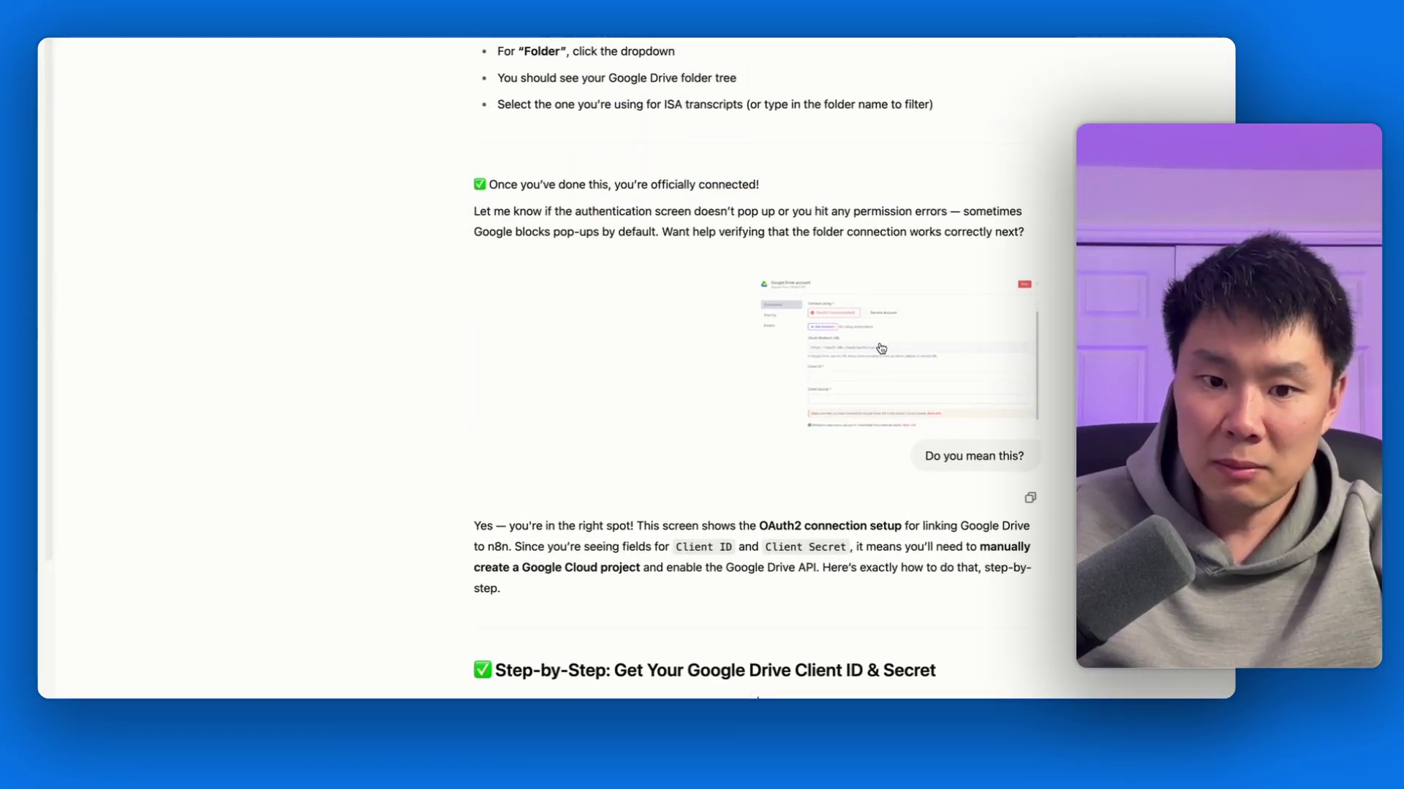
left_click(853, 340)
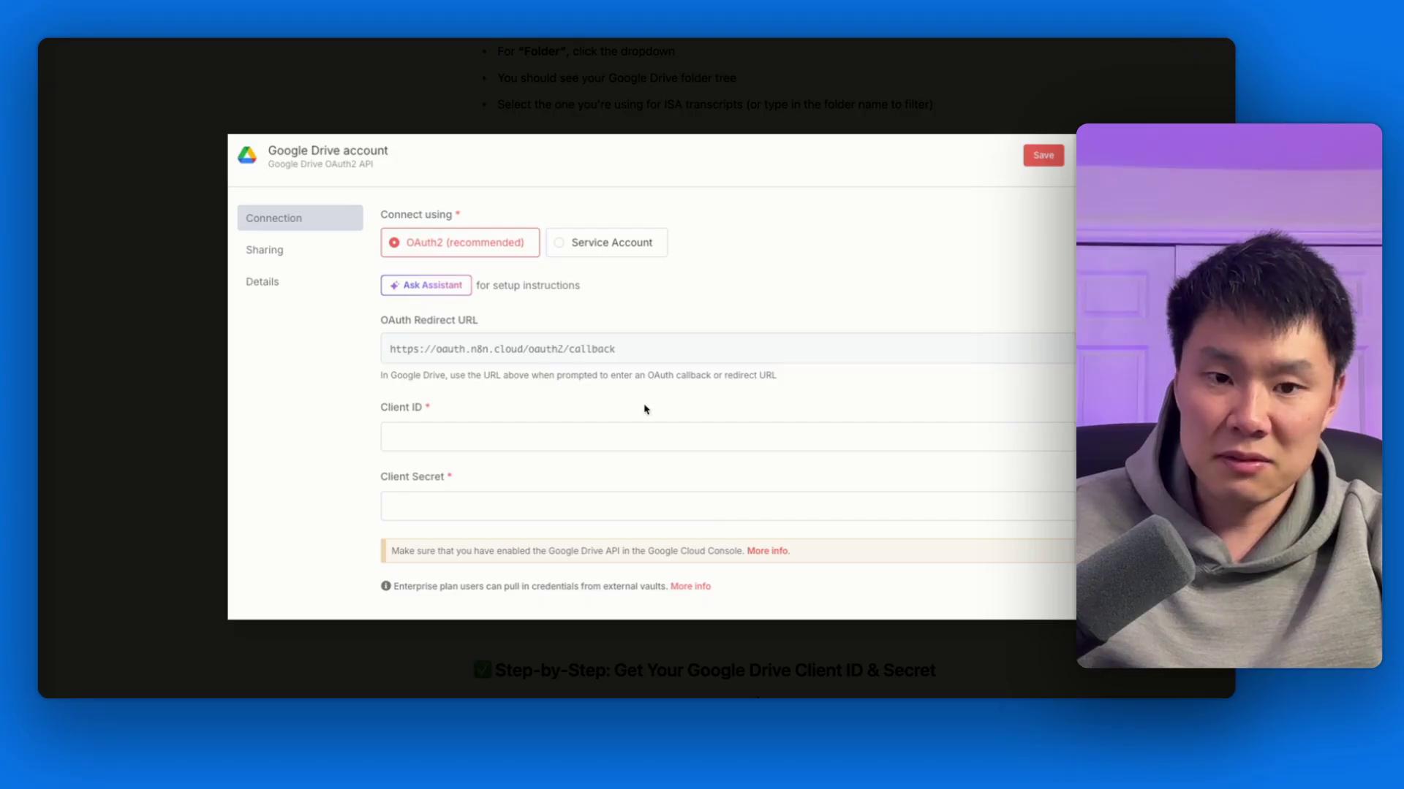
left_click(271, 106)
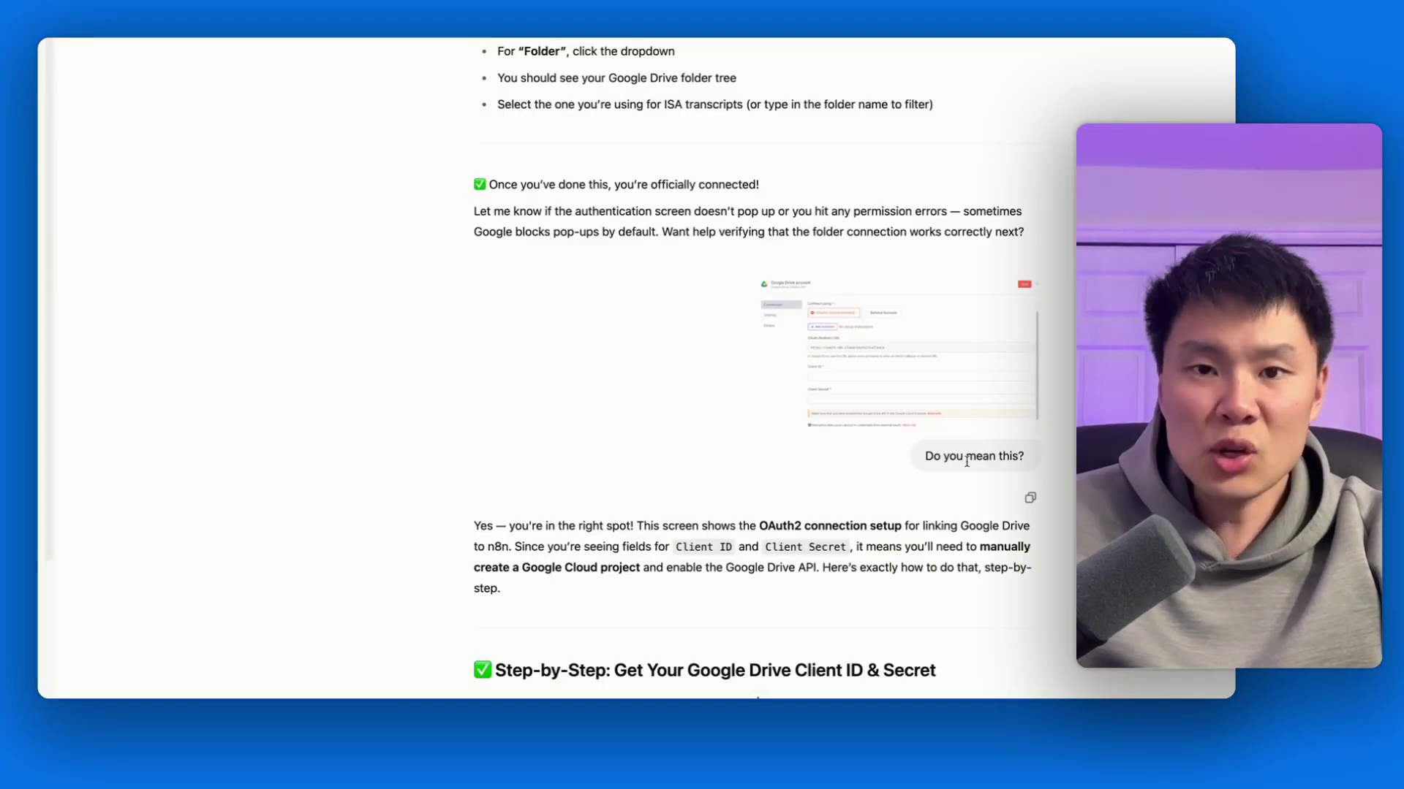
Read the ChatGPT reply on getting the Google Drive Client ID and Secret, from Google Cloud Console through configuring the OAuth consent screen
scroll(818, 505, "down", 3)
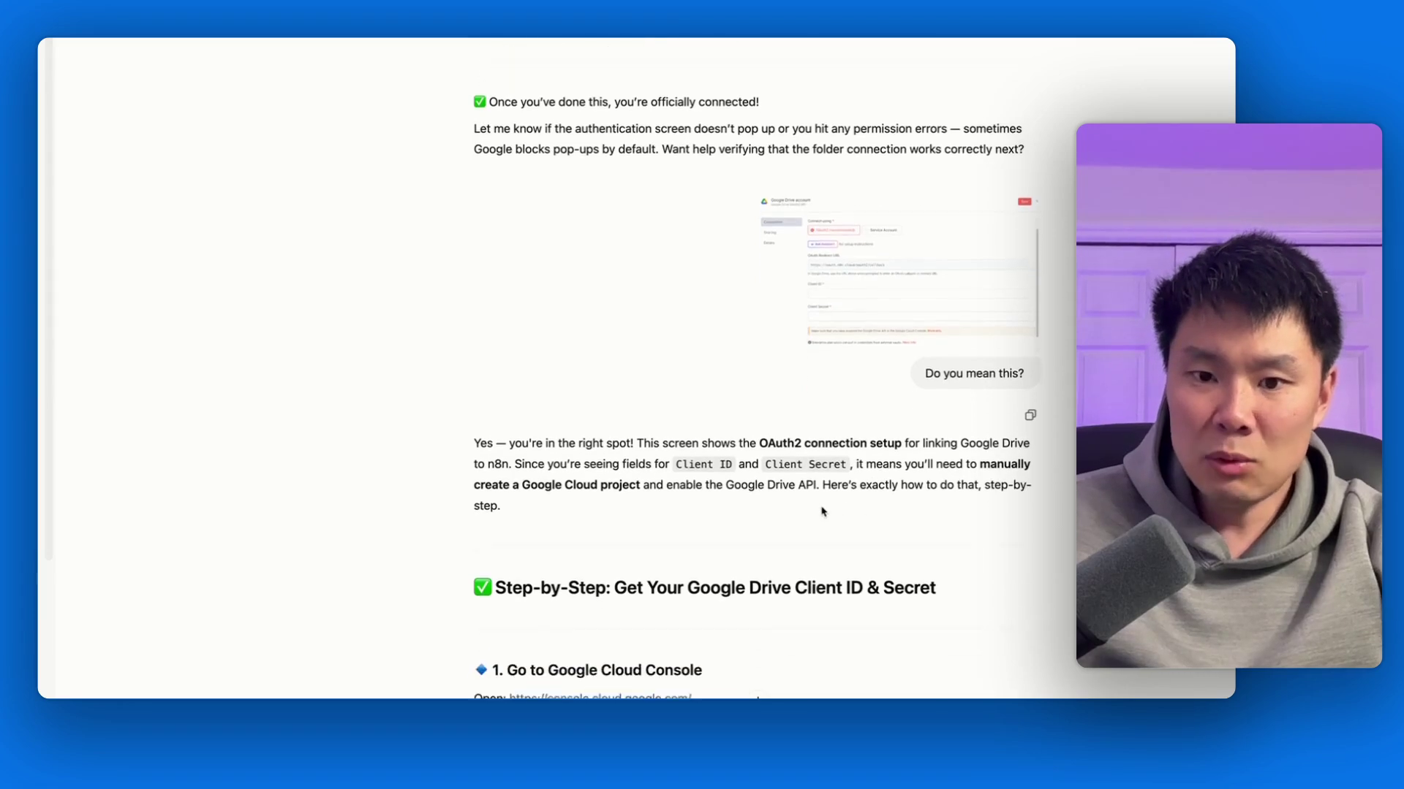
scroll(690, 417, "down", 1)
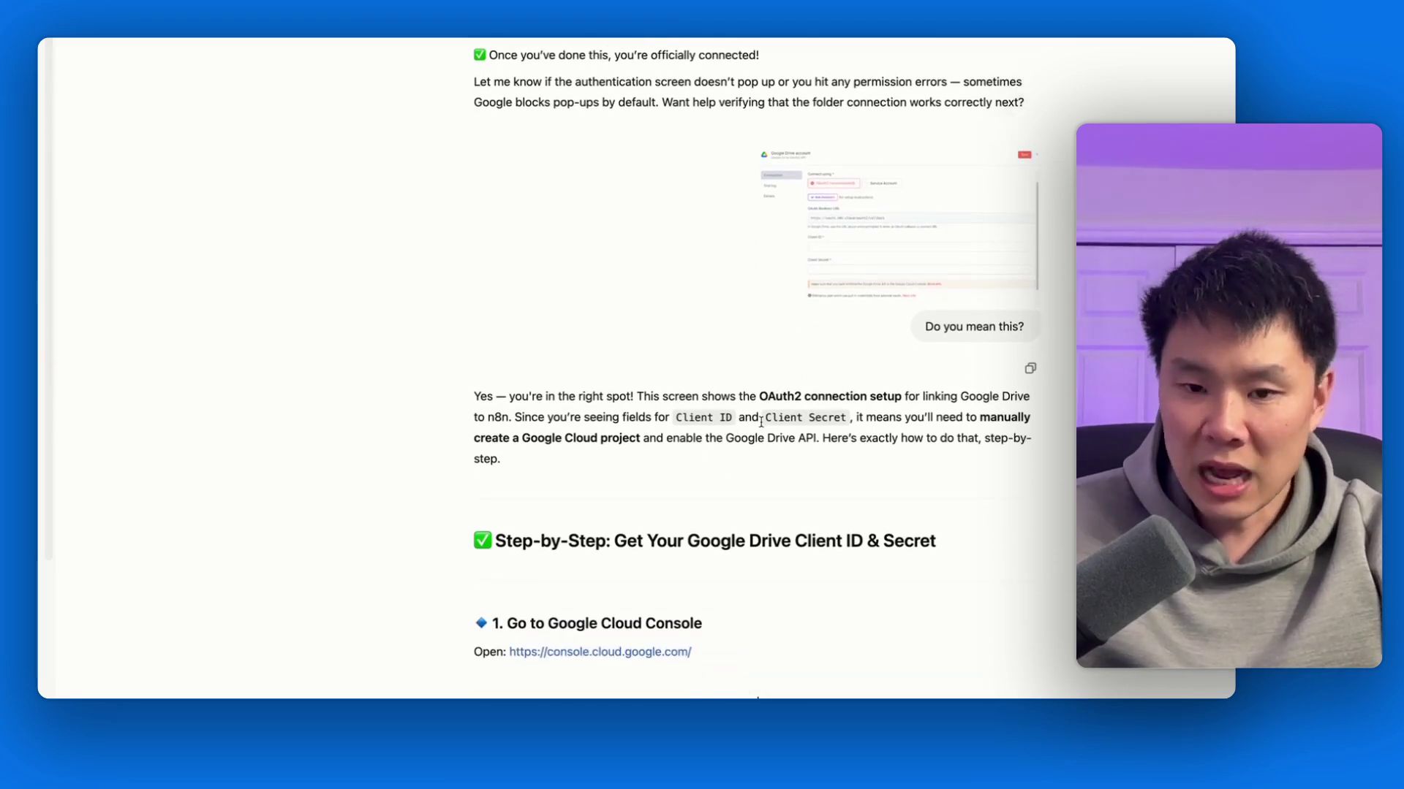
scroll(777, 417, "down", 1)
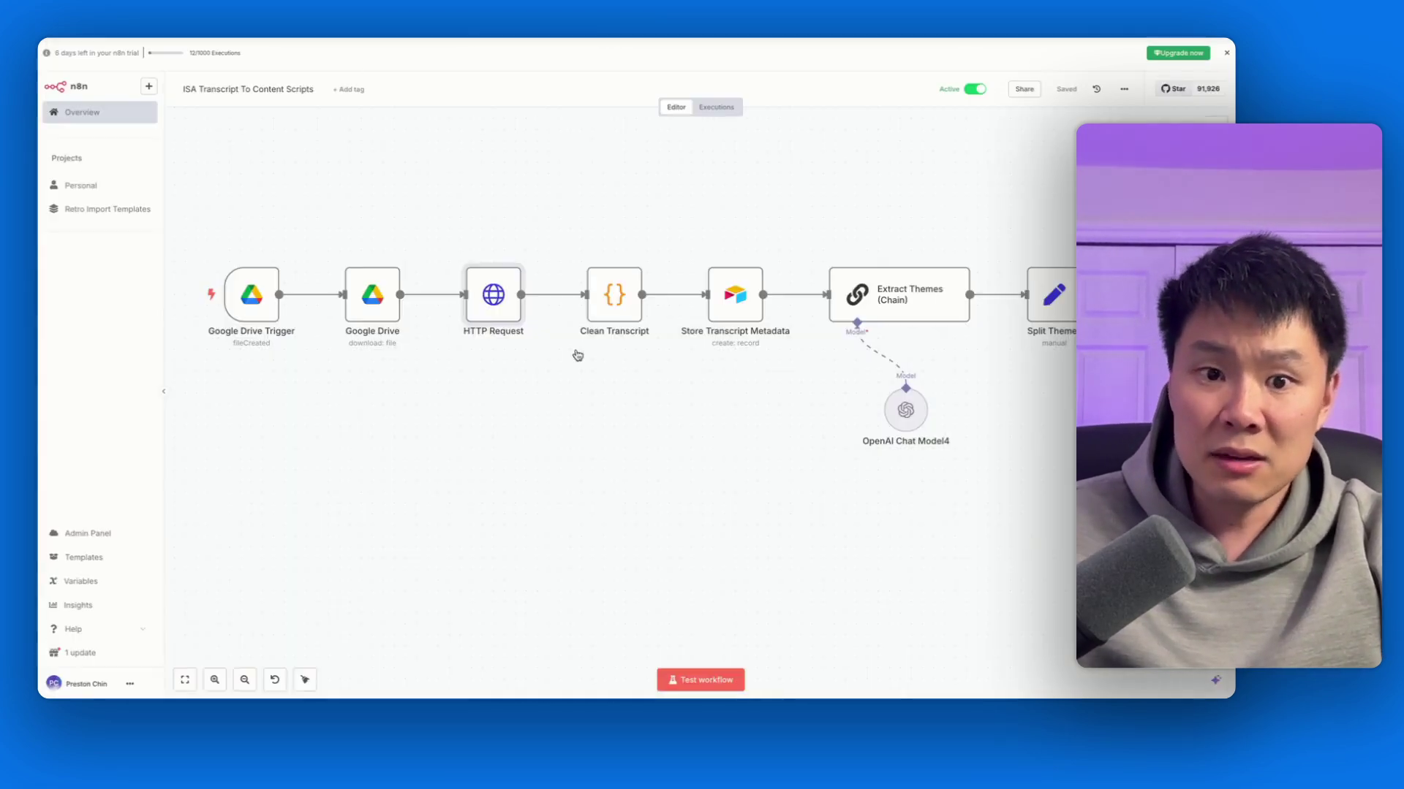
mouse_move(262, 319)
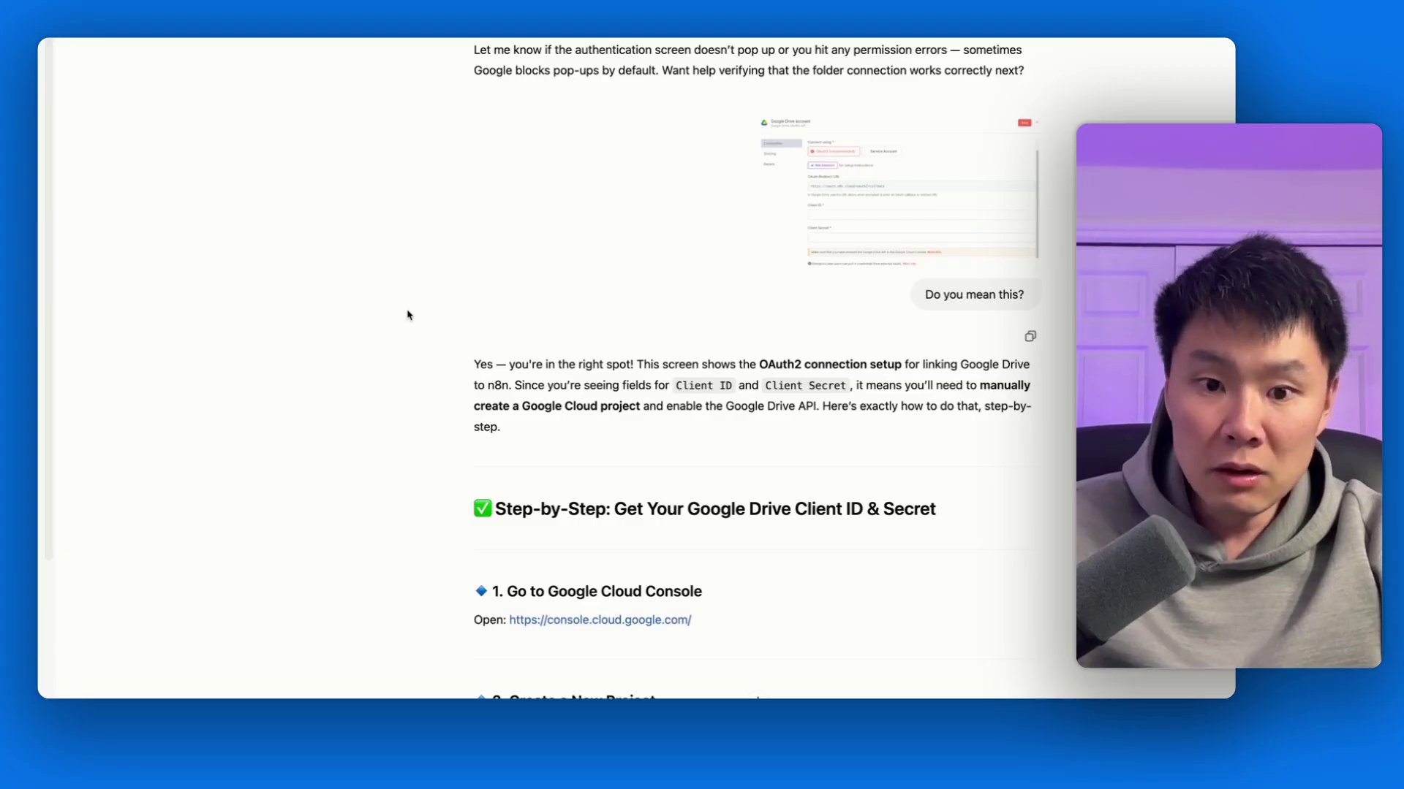
scroll(407, 315, "down", 5)
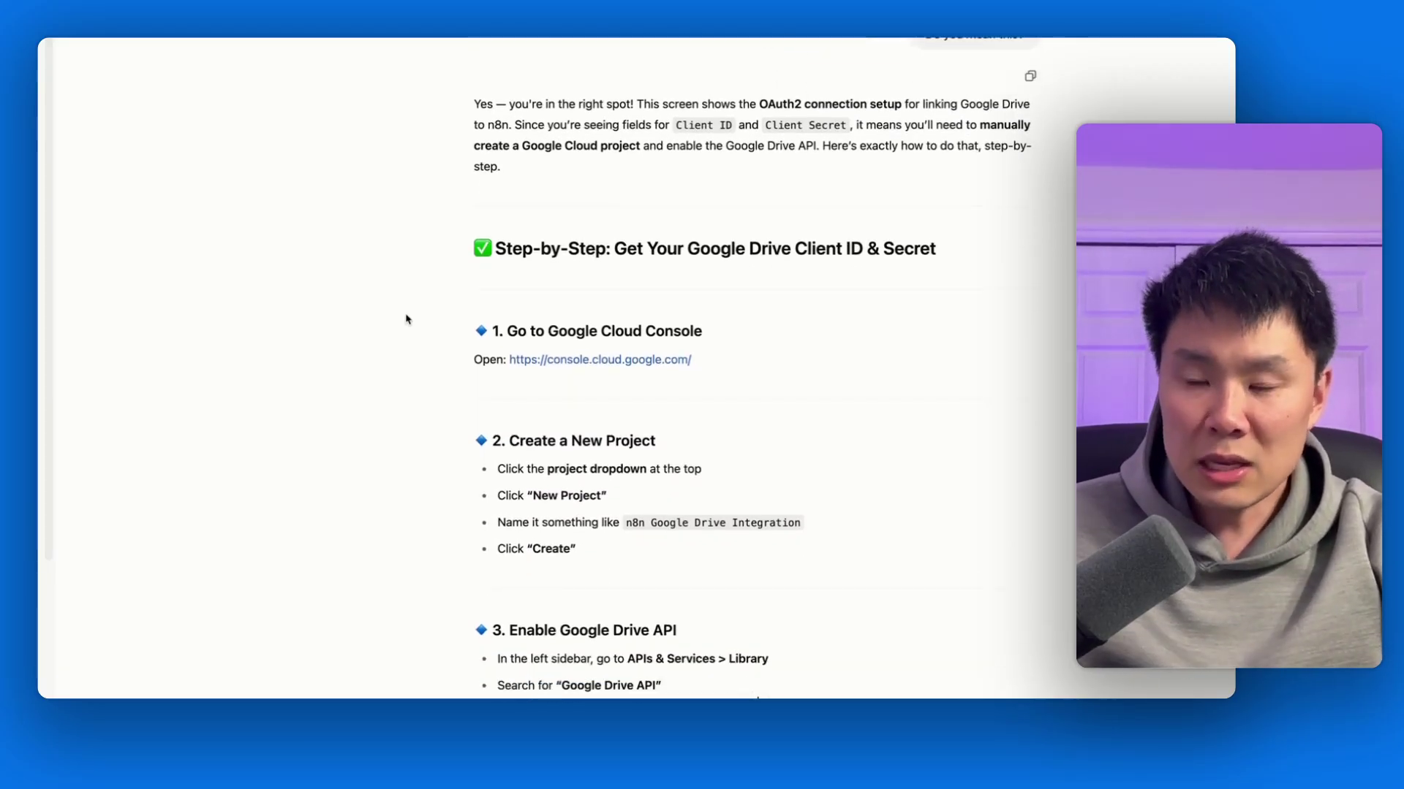
scroll(407, 319, "down", 2)
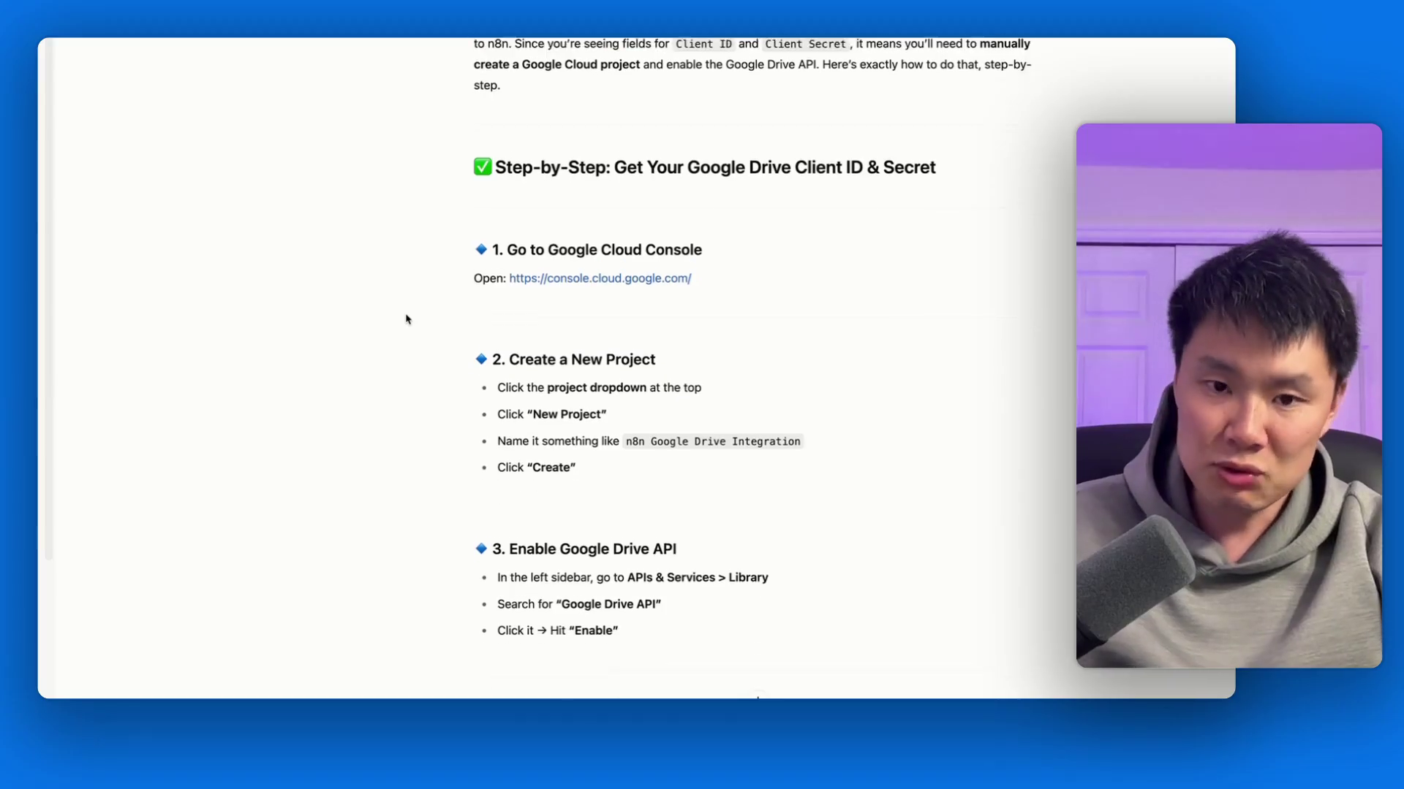
scroll(407, 320, "down", 4)
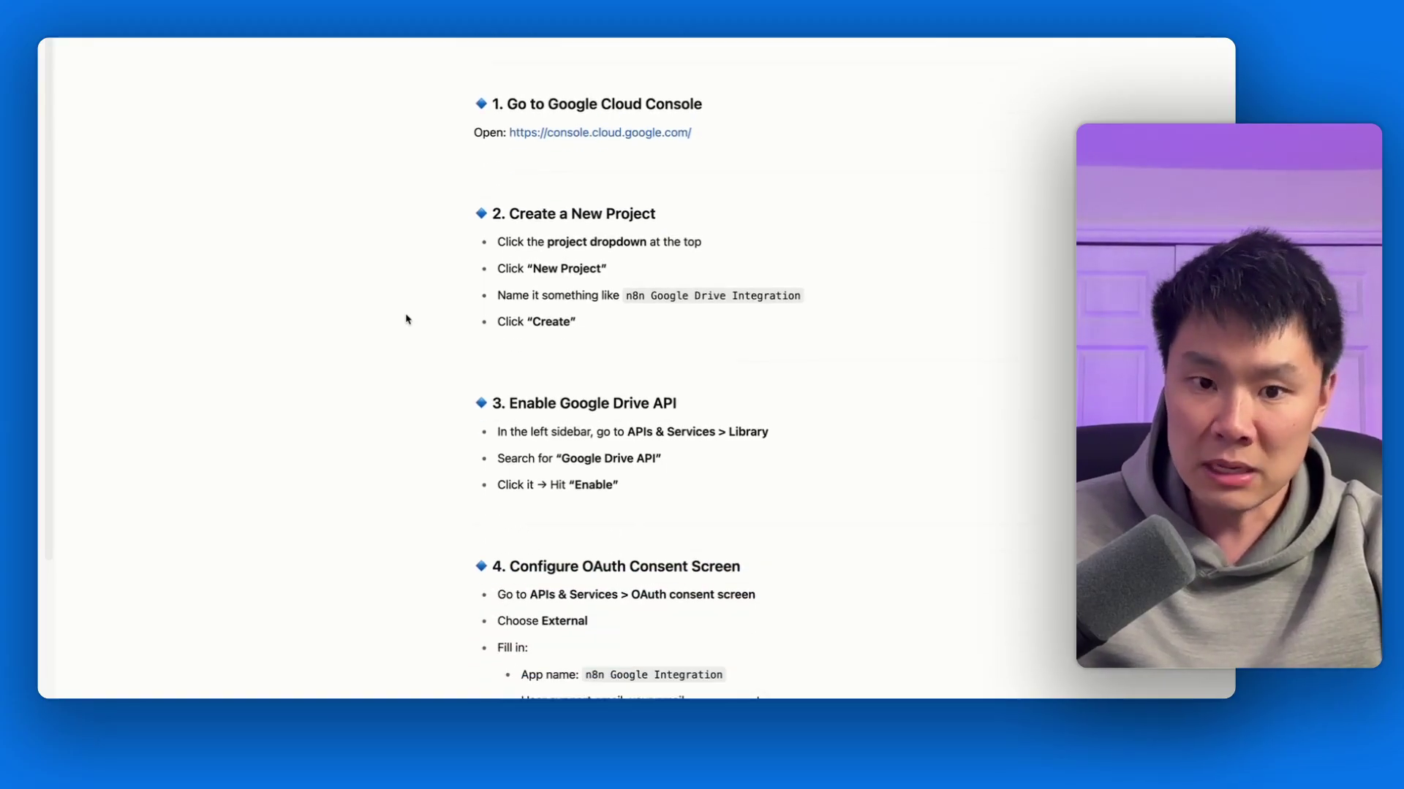
scroll(407, 320, "down", 7)
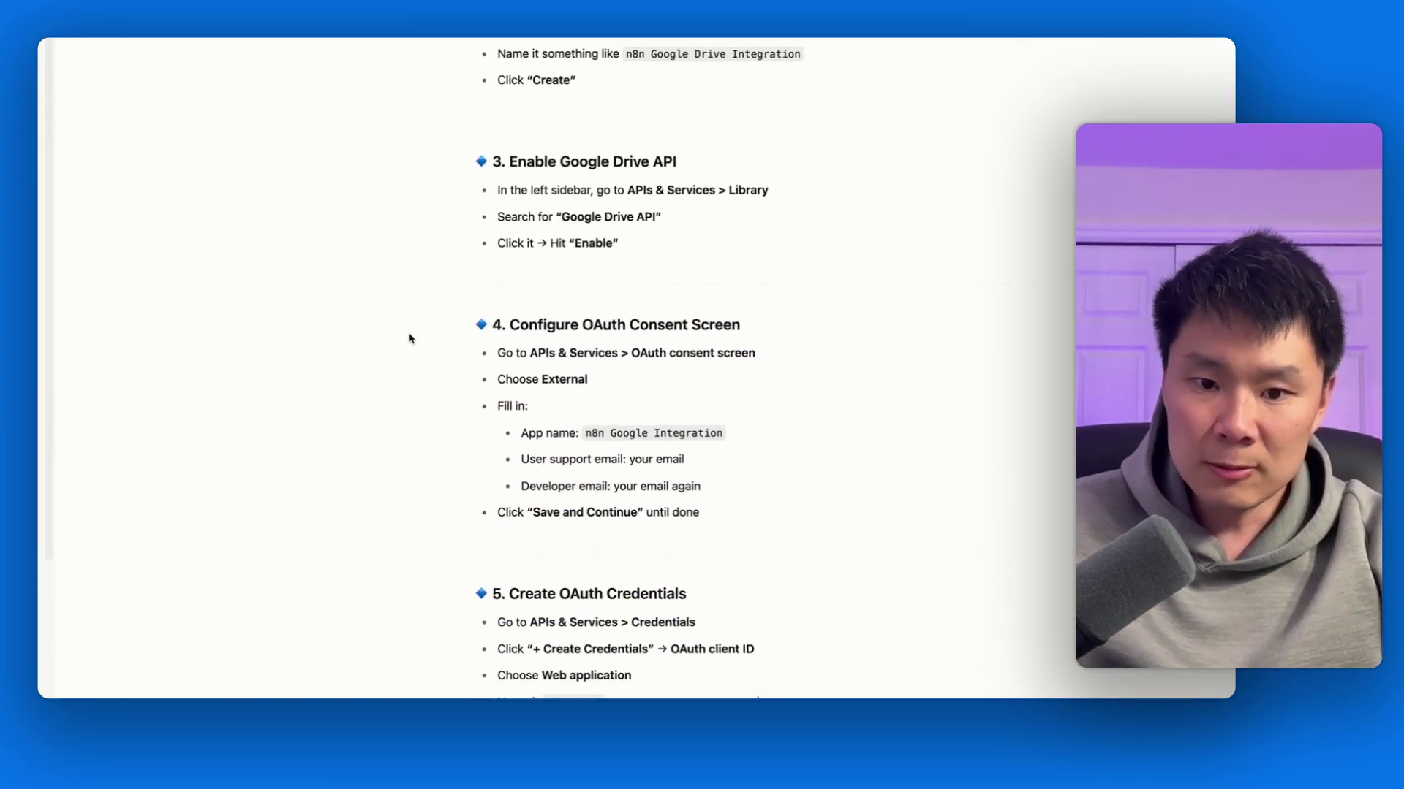
Find the question about setting the project "location", view its New Project screenshot enlarged, close it and read the suggested fix
scroll(410, 338, "down", 20)
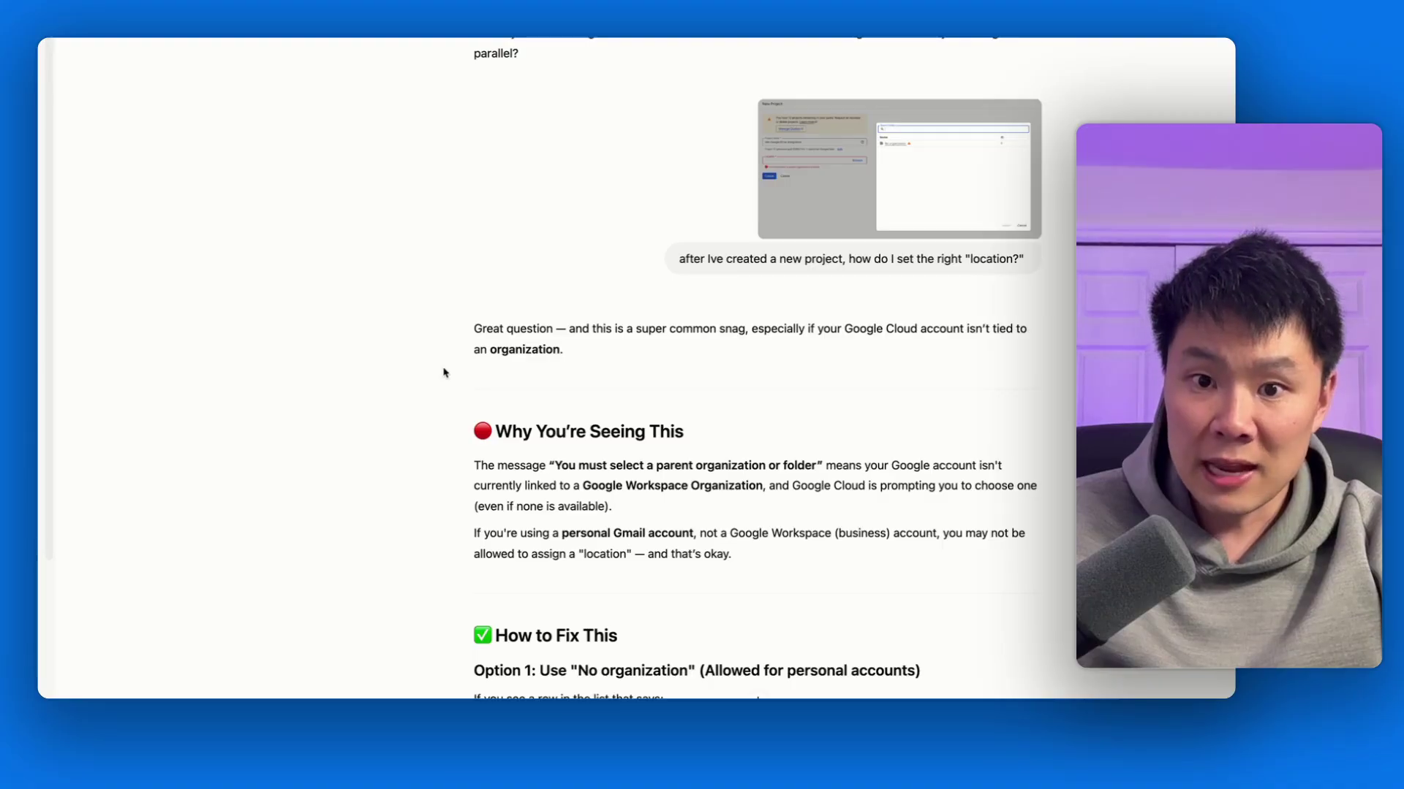
scroll(868, 254, "up", 1)
left_click(882, 233)
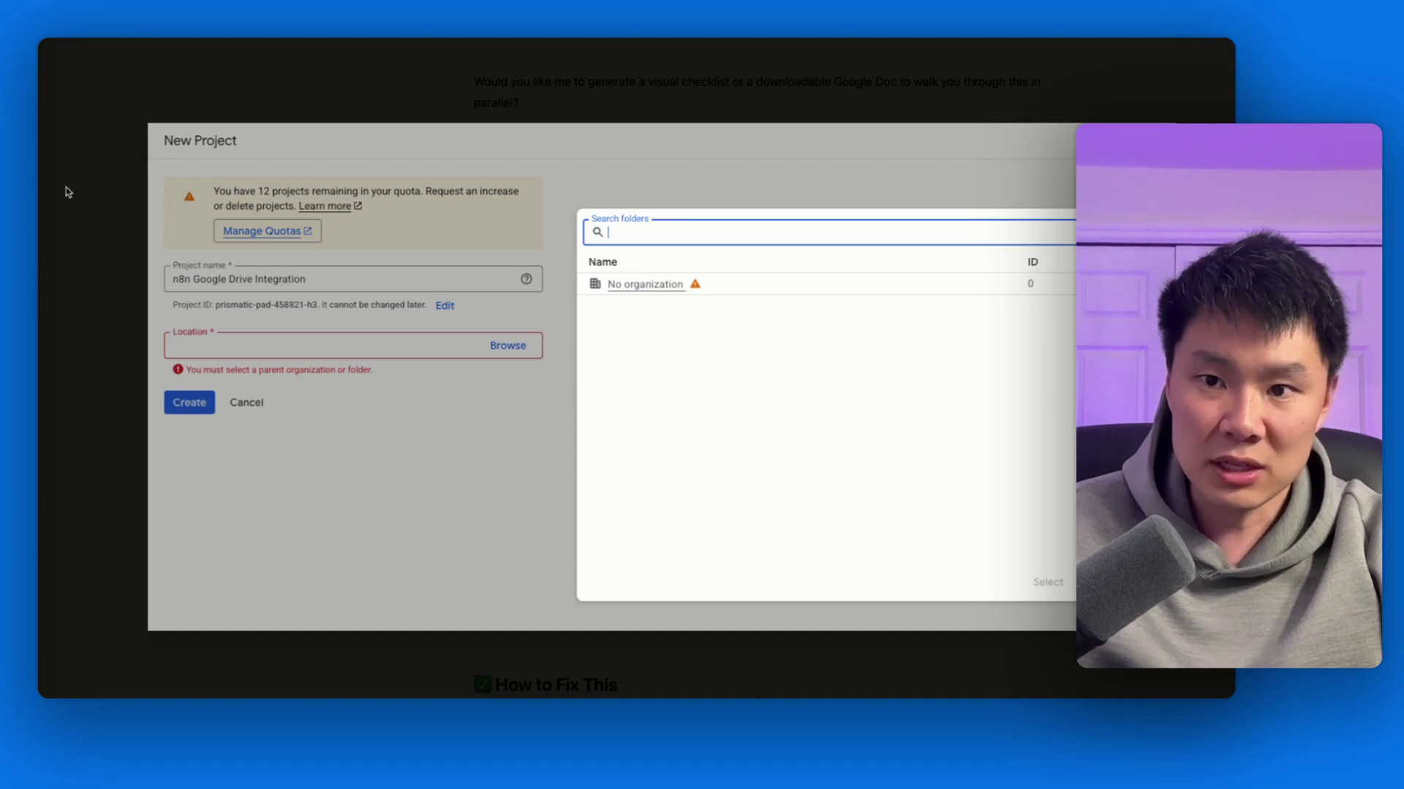
left_click(69, 265)
scroll(382, 317, "down", 6)
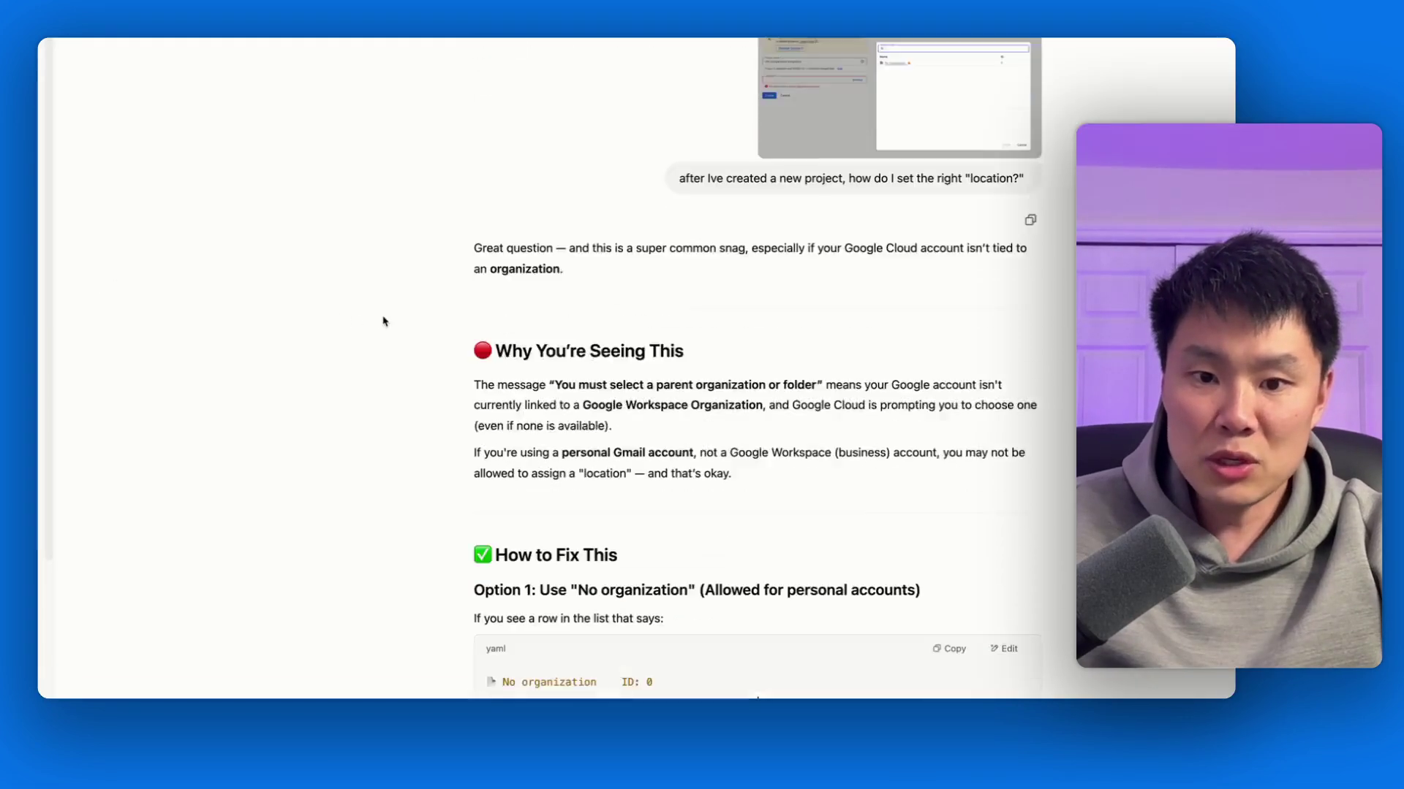
scroll(420, 272, "down", 4)
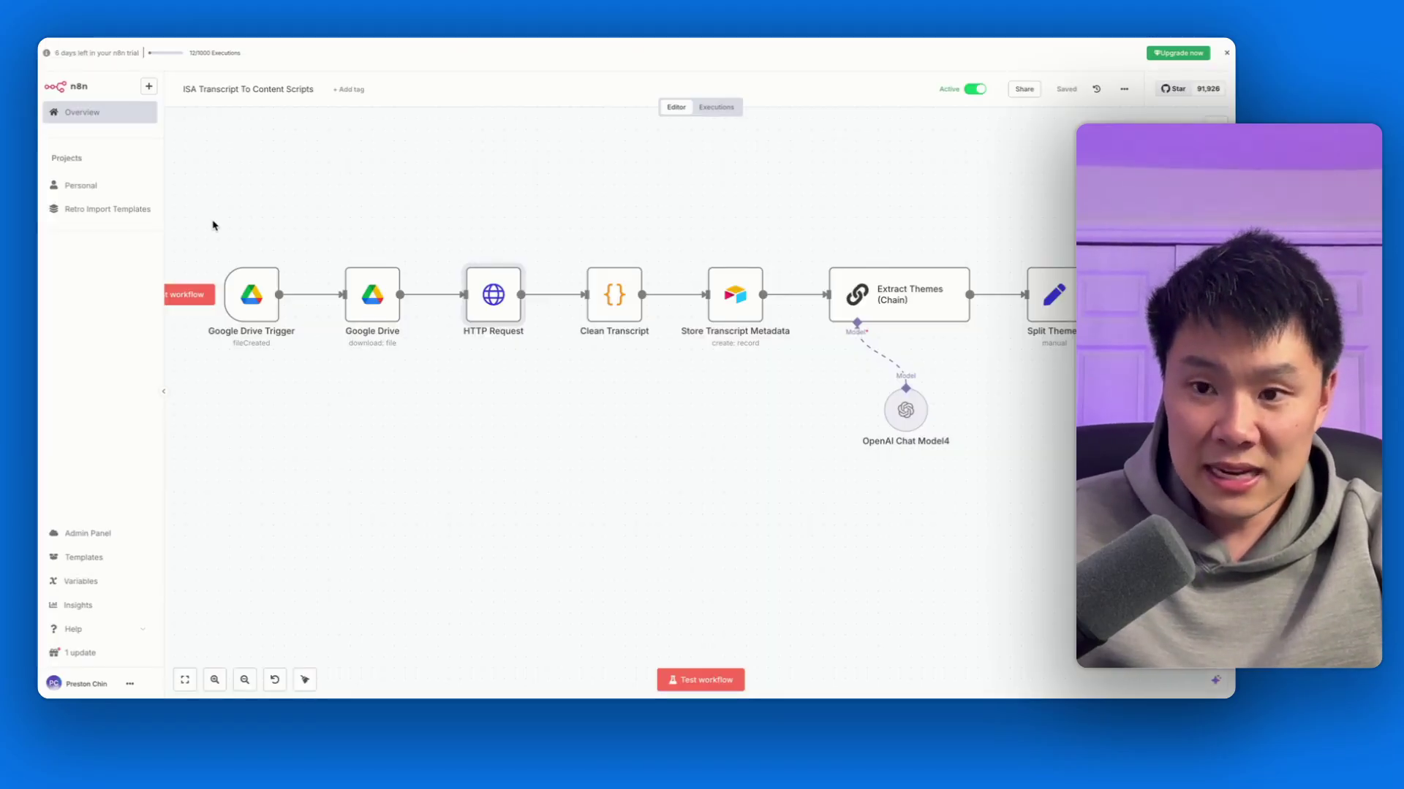
Examine the n8n workflow from Google Drive Trigger through Extract Themes and Generate Script Titles to Split Theme + Title Items
scroll(214, 225, "down", 3)
scroll(214, 225, "up", 1)
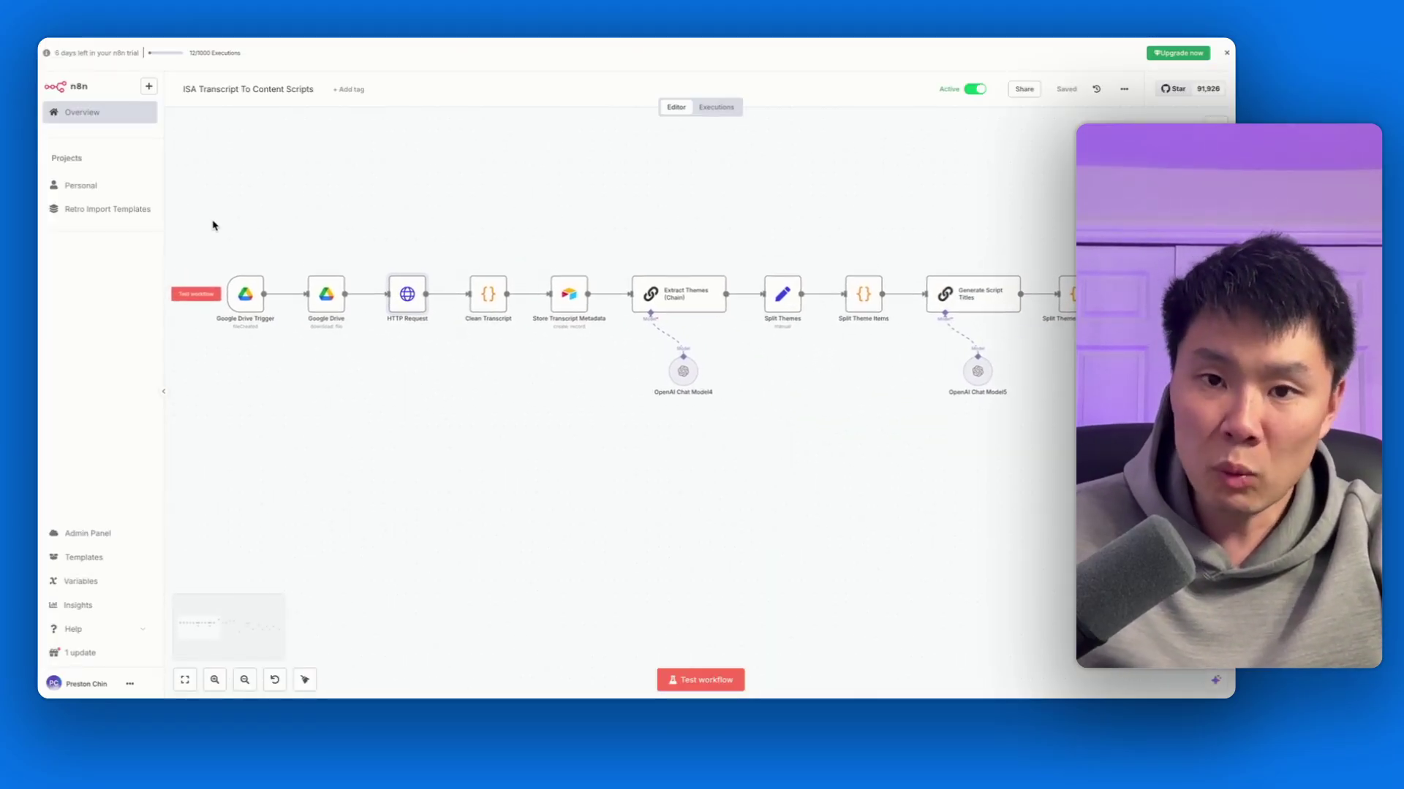
scroll(214, 225, "up", 2)
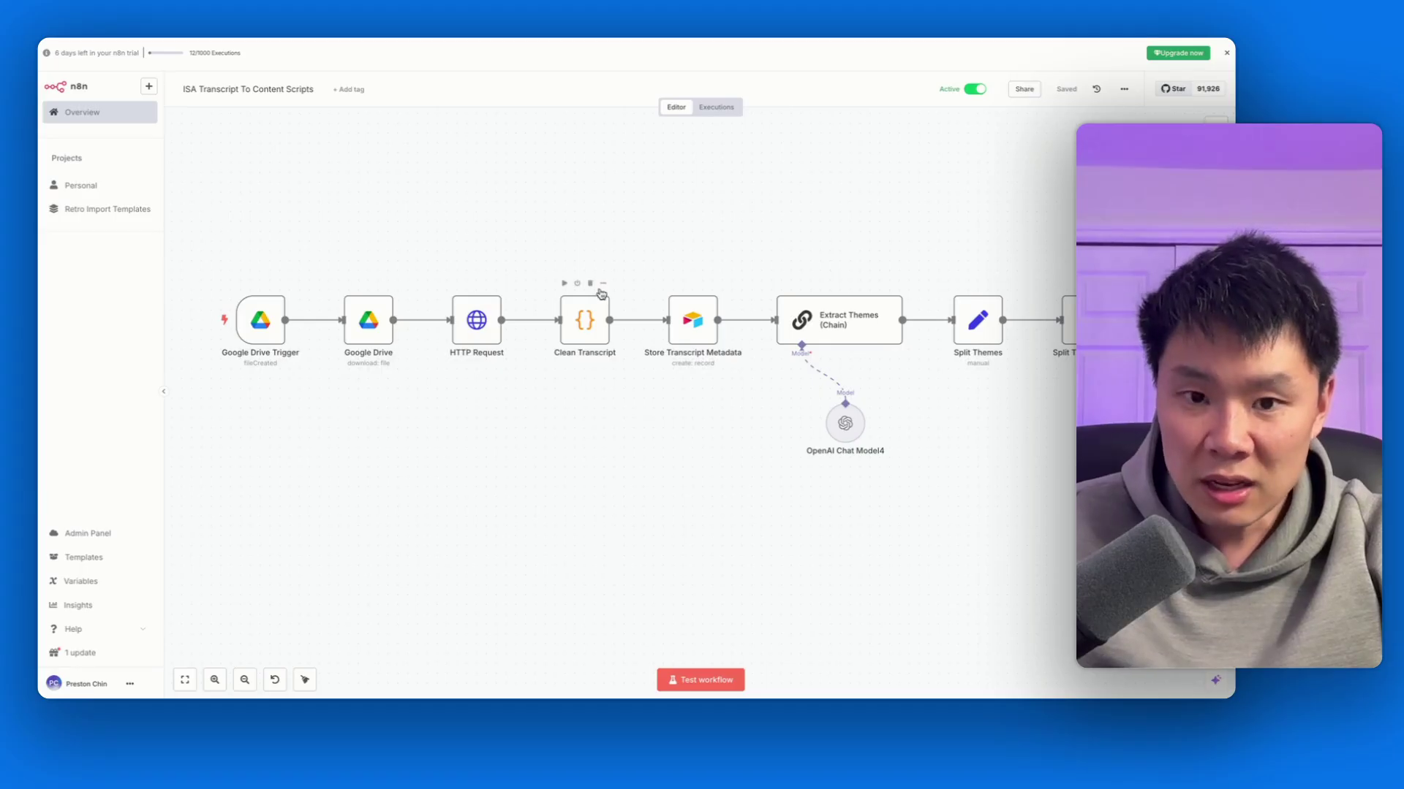
scroll(601, 308, "right", 2)
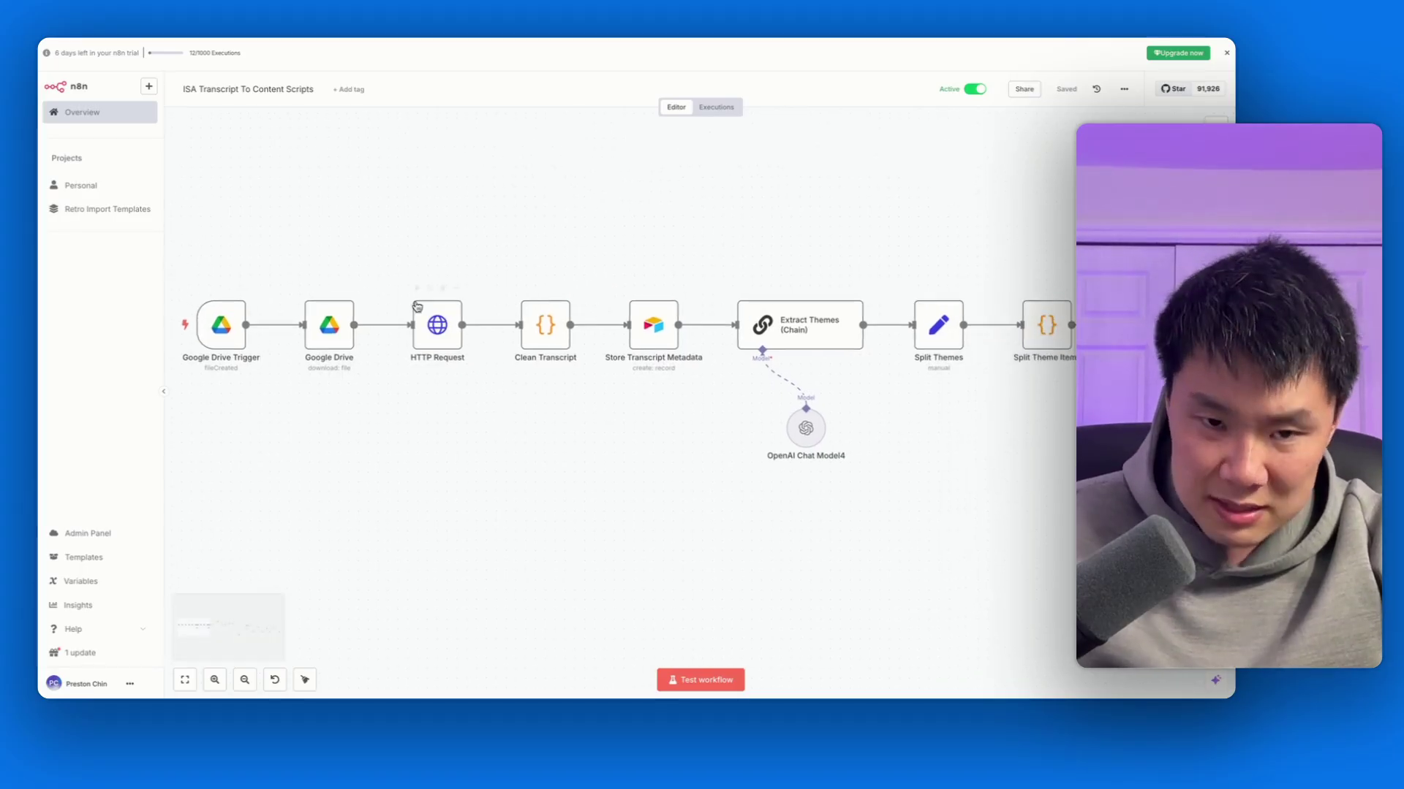
scroll(464, 324, "right", 2)
scroll(463, 325, "down", 1)
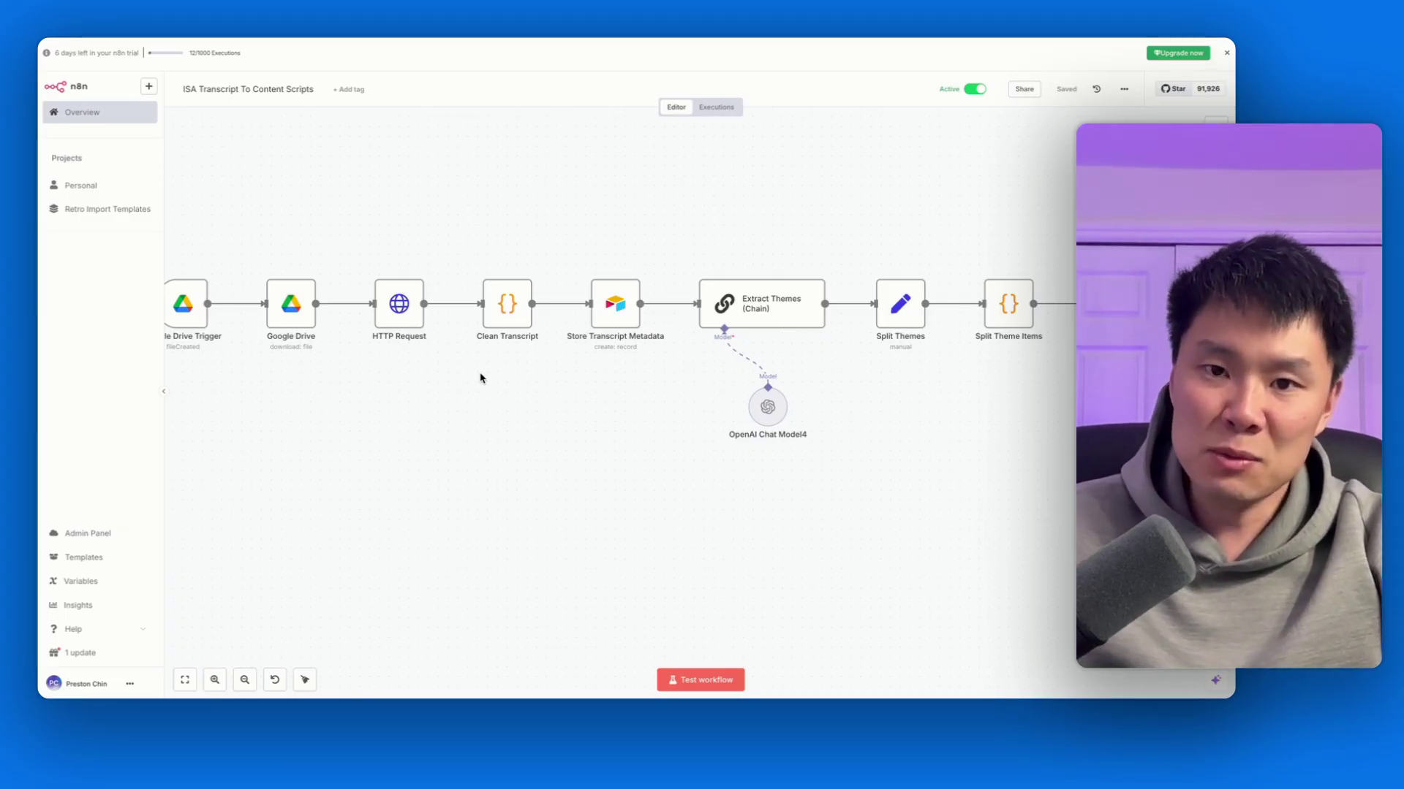
scroll(480, 378, "right", 10)
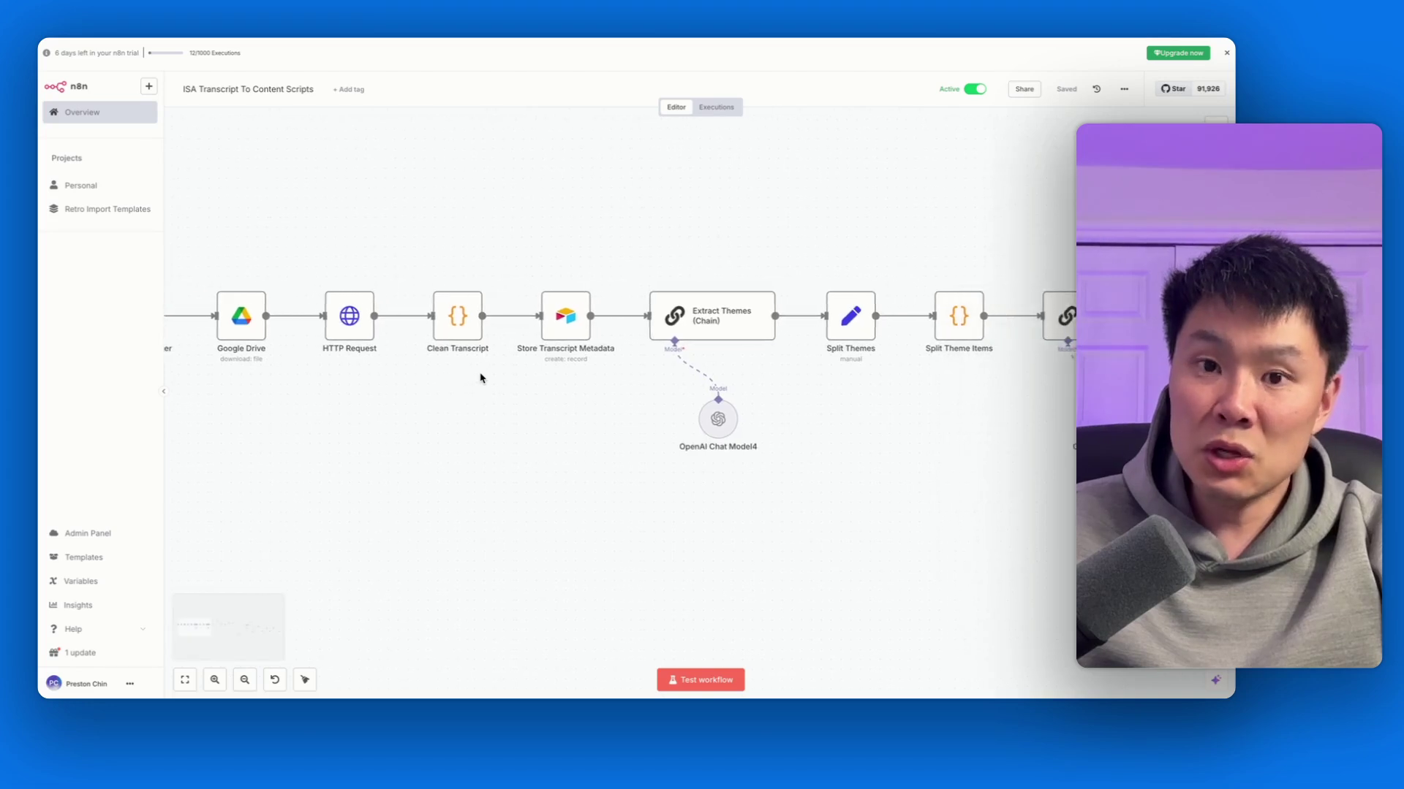
scroll(480, 377, "right", 12)
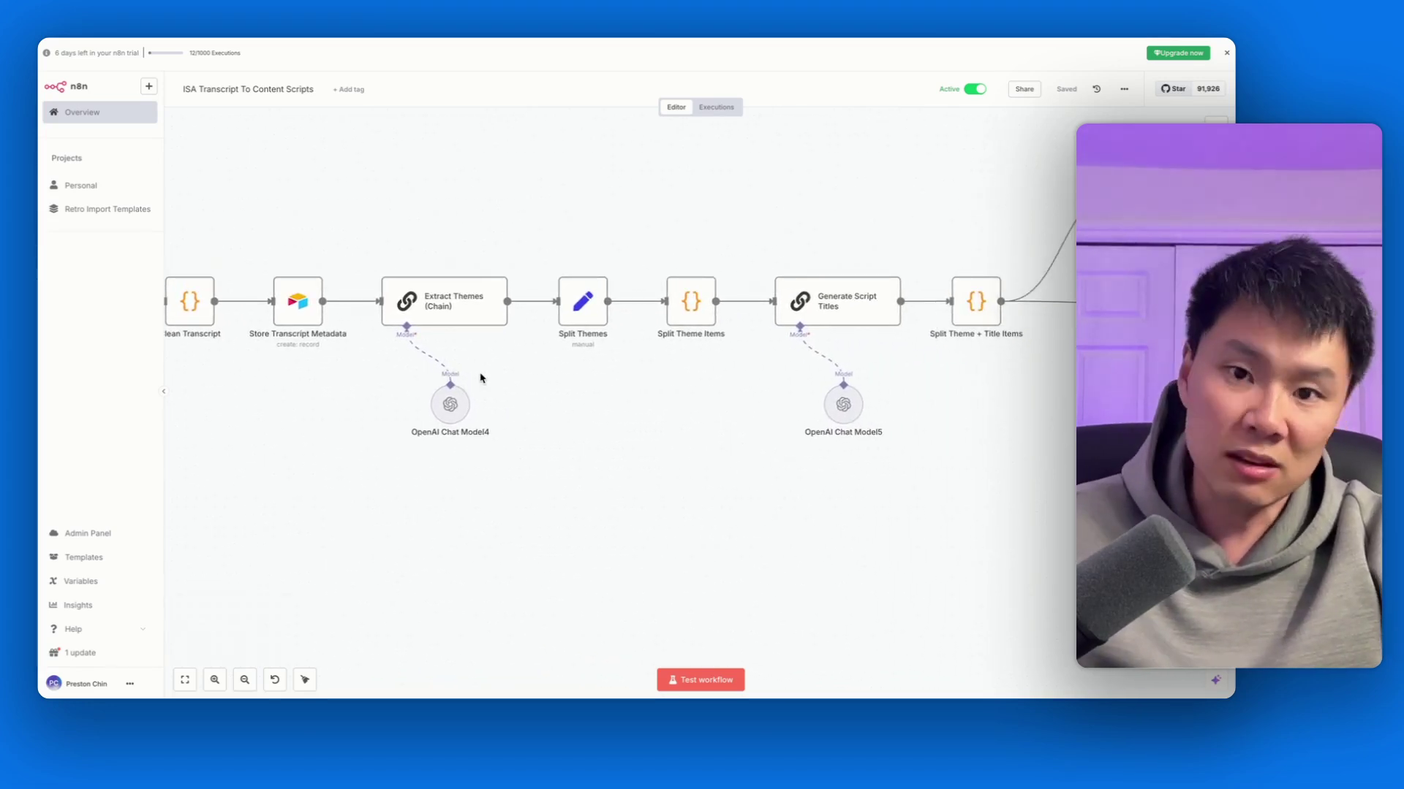
Open the Split Theme Items node, highlight its JavaScript code, and return to the canvas for a wider view of the workflow
mouse_move(439, 367)
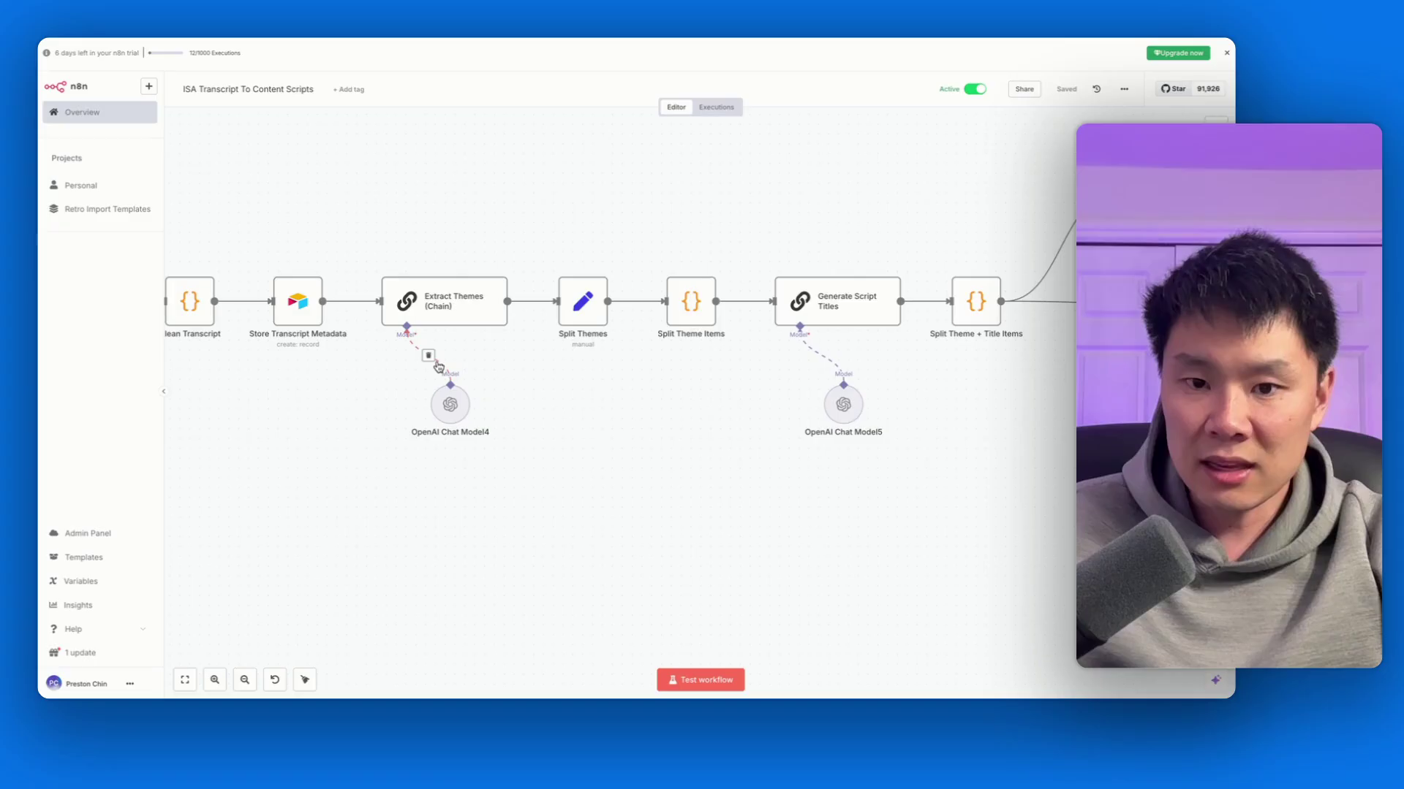
double_click(688, 313)
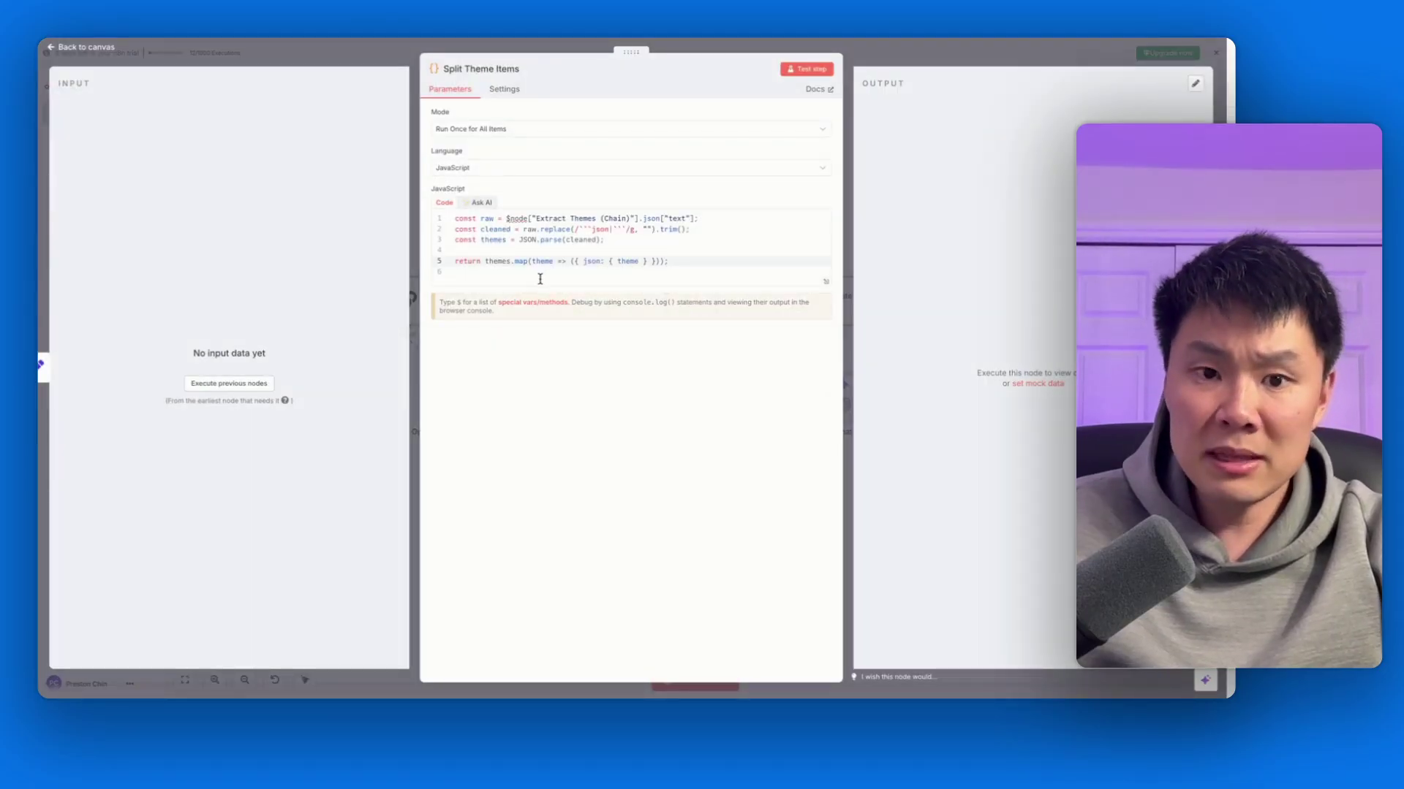
left_click_drag(540, 278, 411, 218)
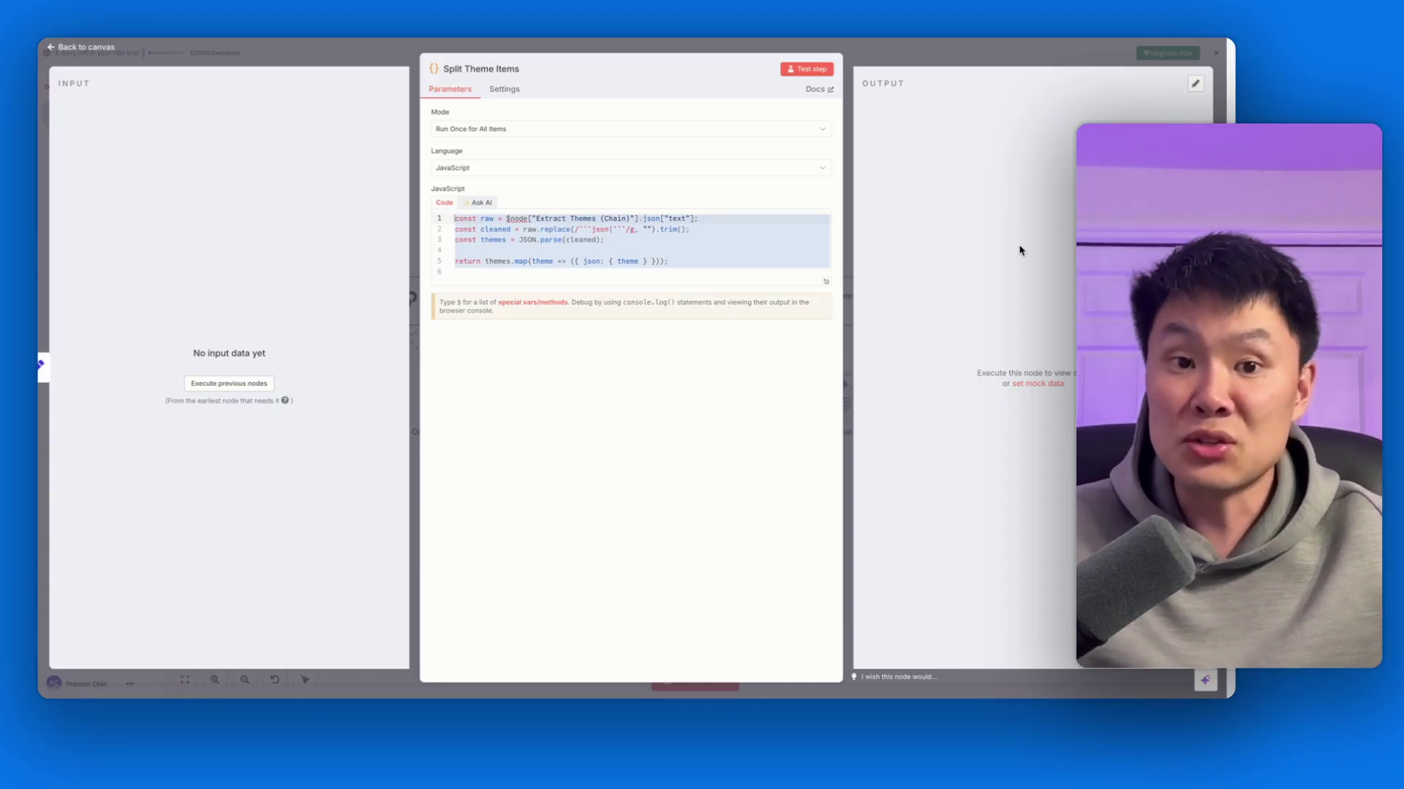
left_click(917, 49)
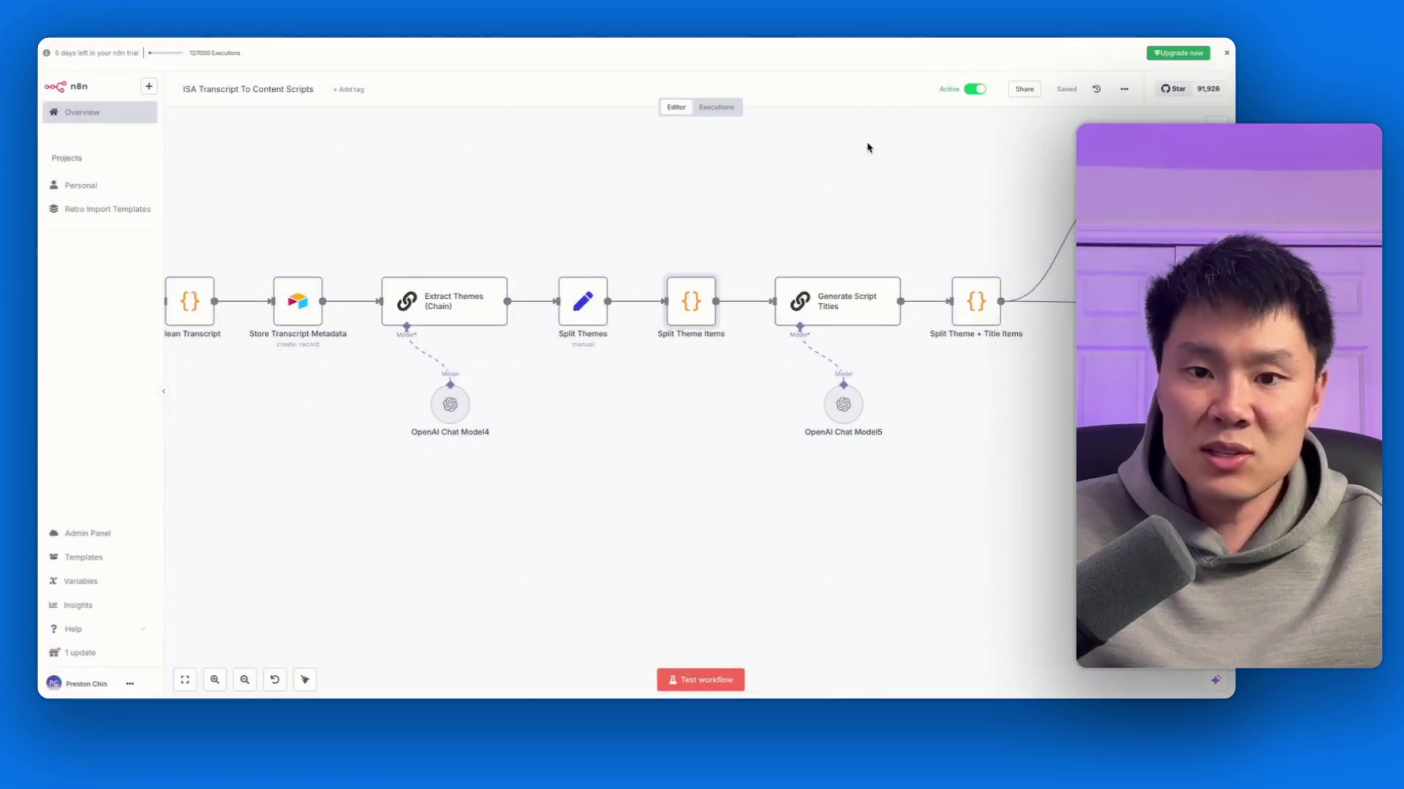
scroll(805, 230, "down", 6)
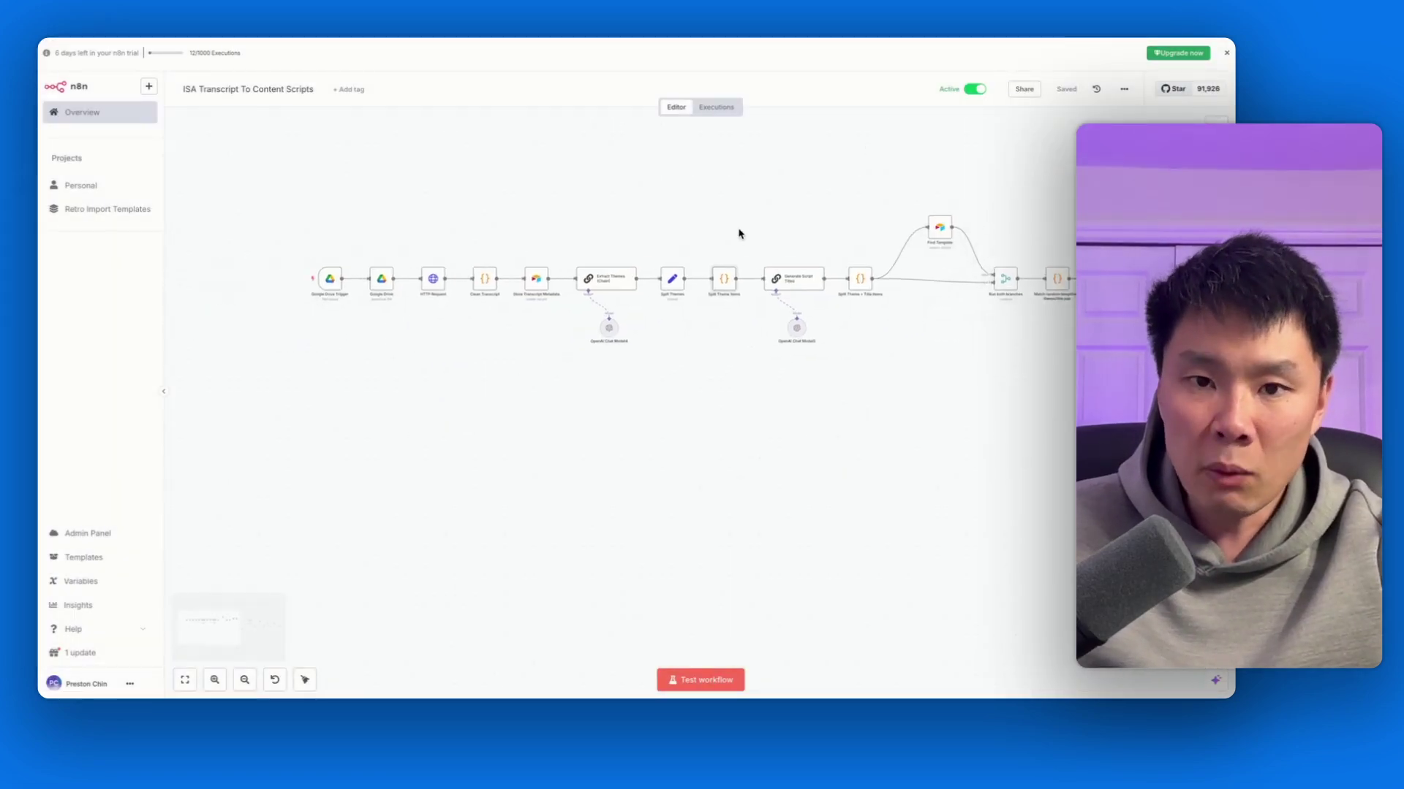
scroll(737, 231, "right", 3)
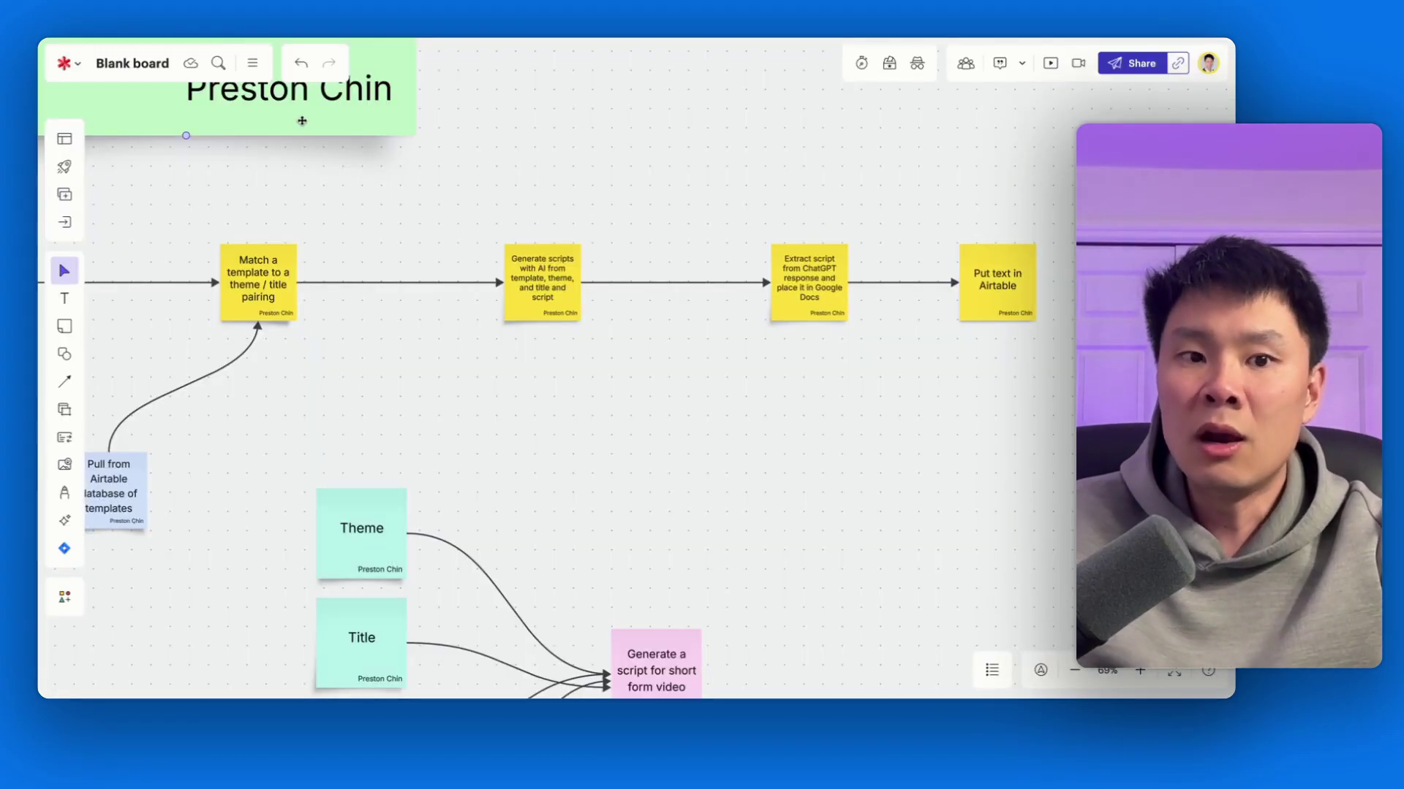
Switch to the whiteboard and review the green workflow goal note and the flow from Transcript to "Put text in Airtable"
scroll(302, 120, "up", 7)
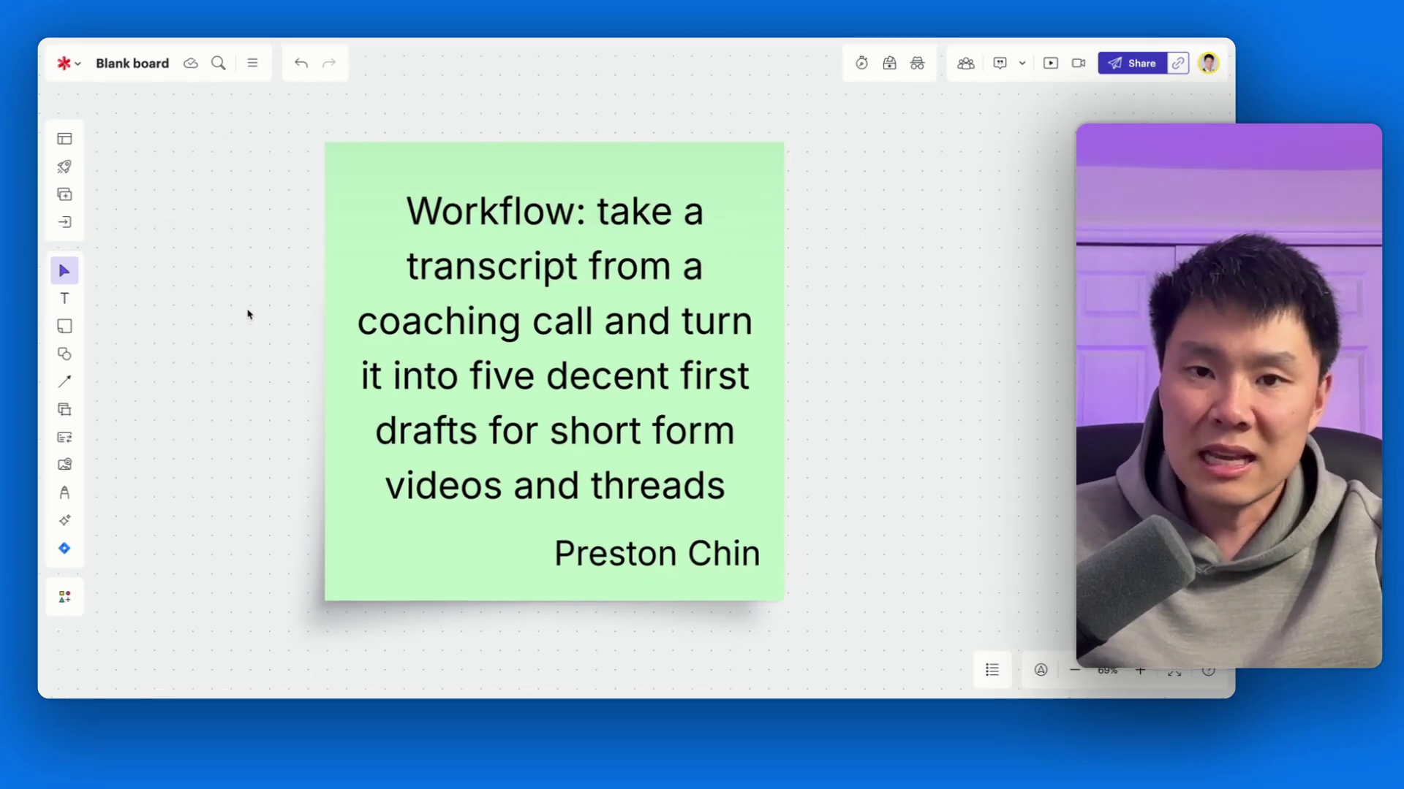
scroll(248, 315, "down", 5)
scroll(247, 316, "down", 4)
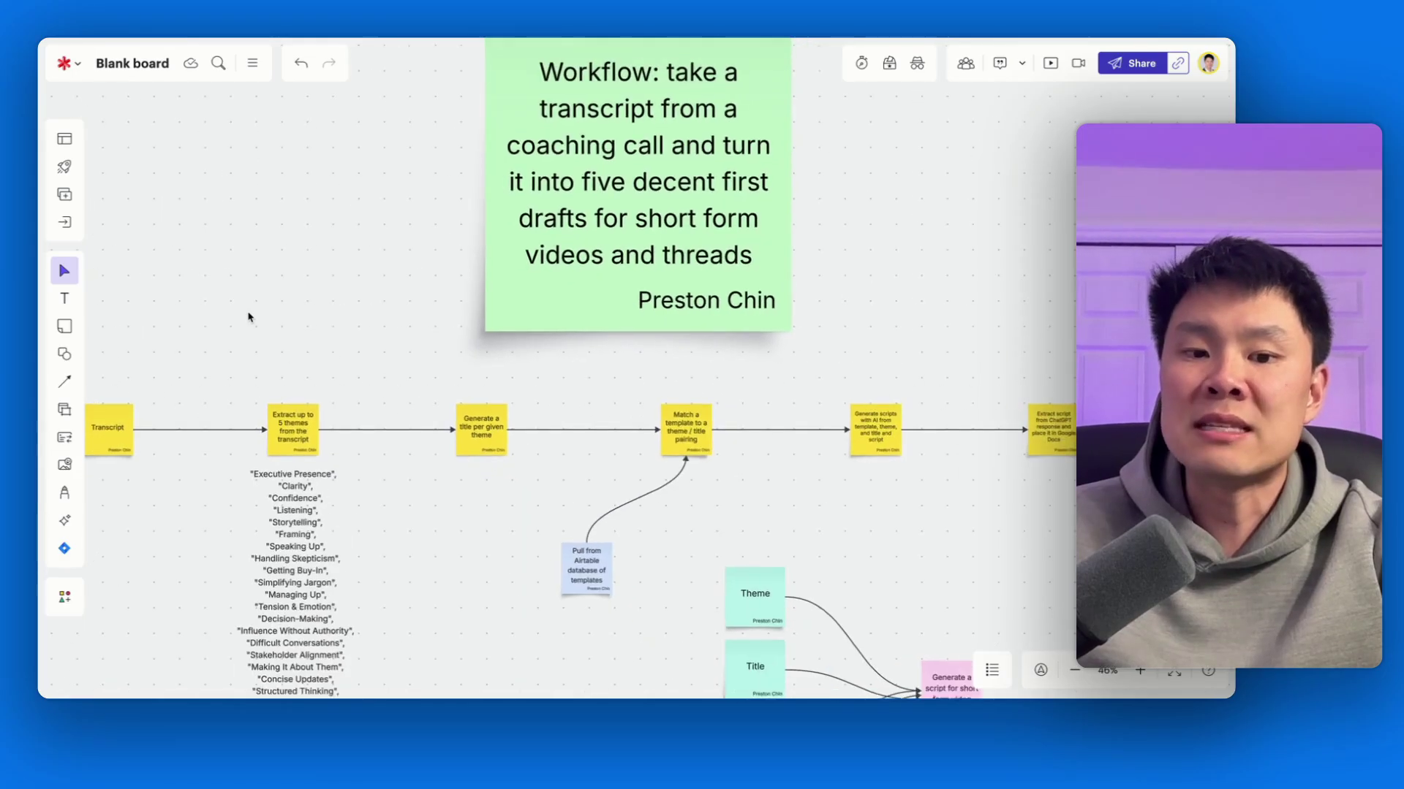
scroll(664, 344, "right", 3)
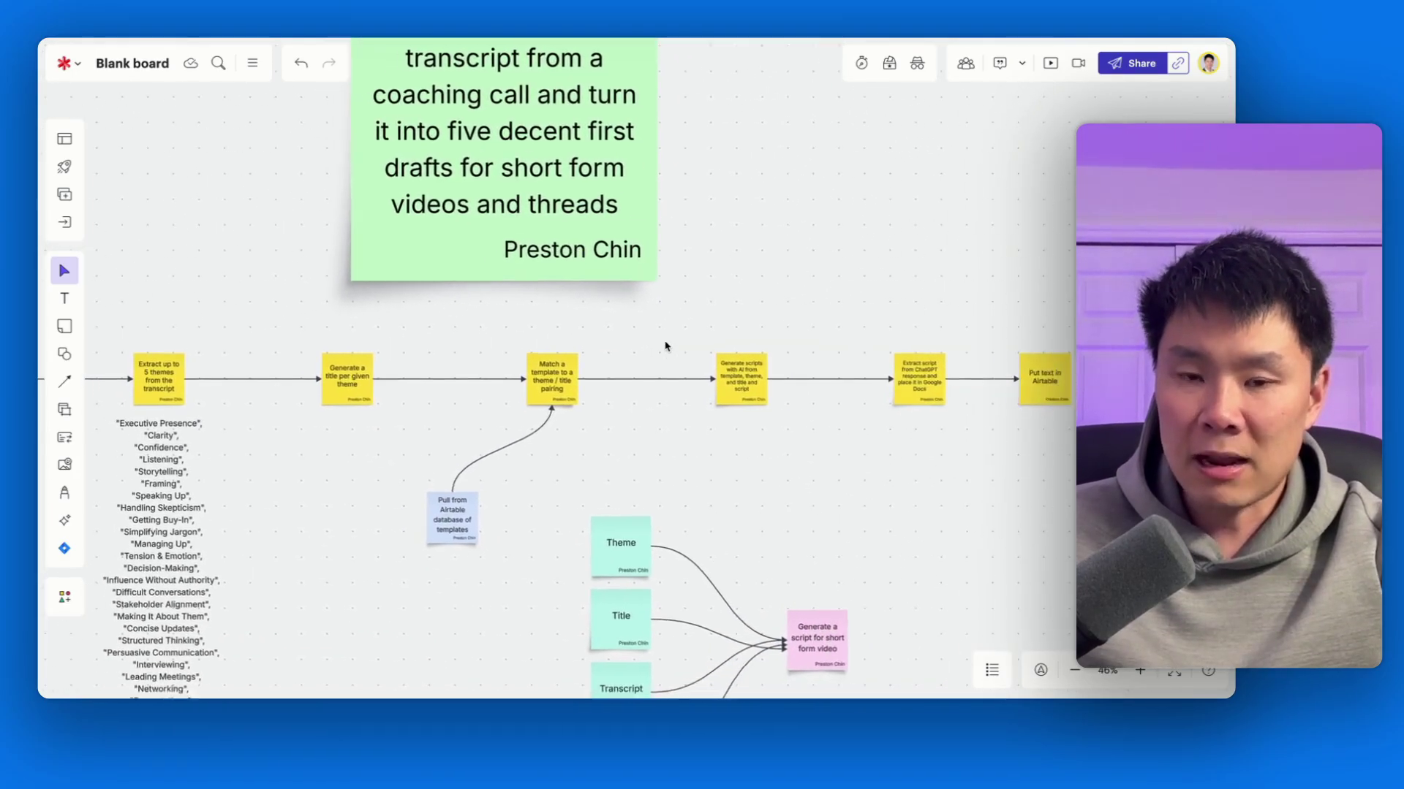
scroll(666, 345, "left", 4)
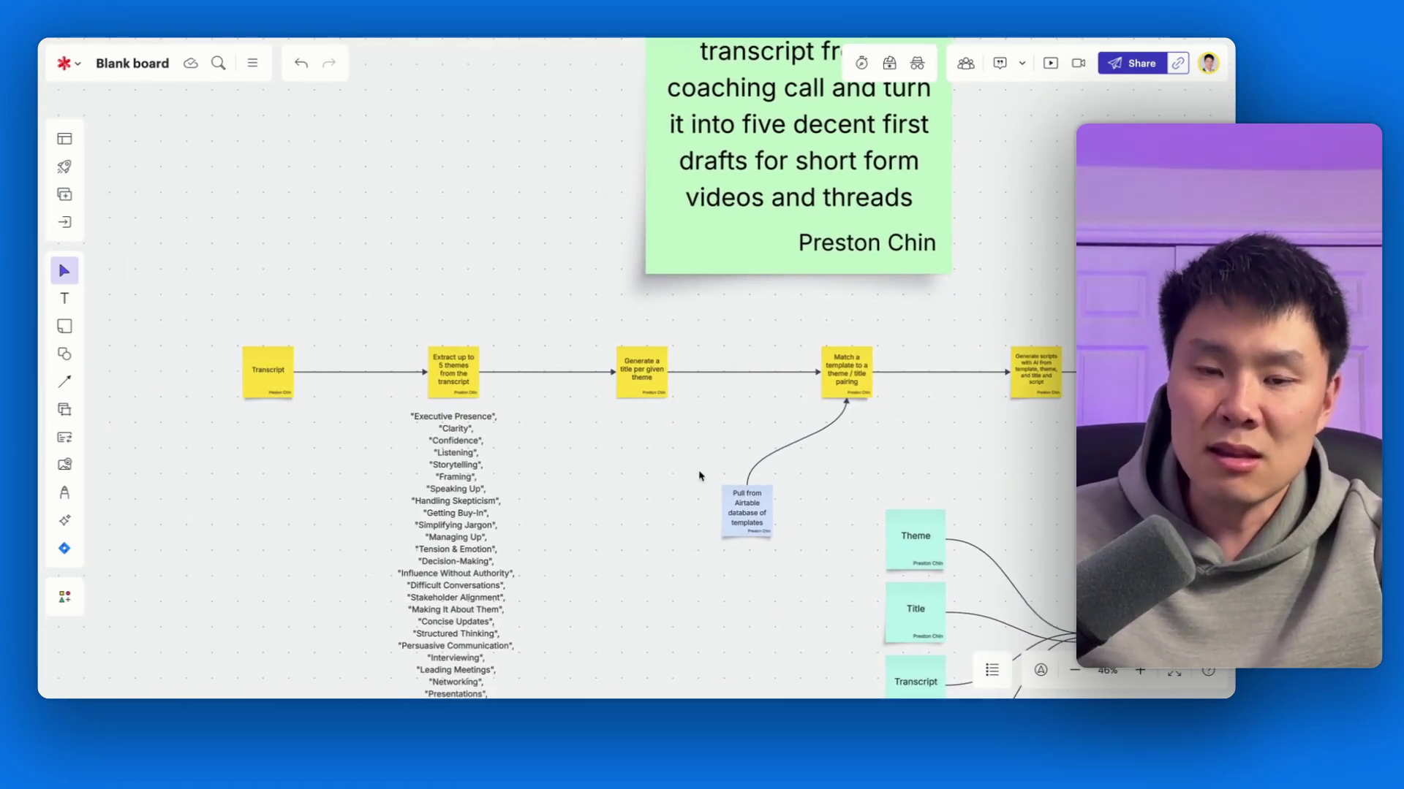
scroll(526, 439, "up", 5)
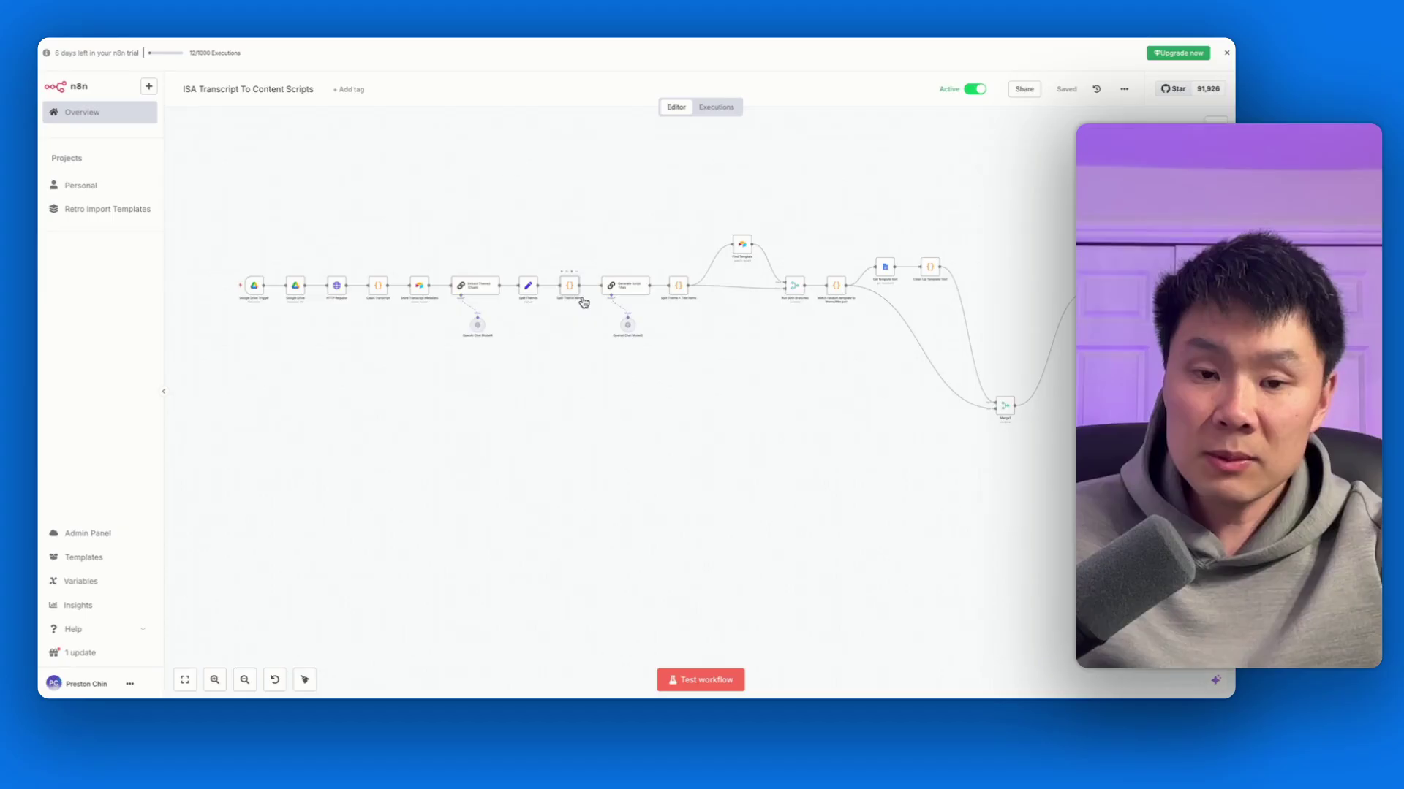
Switch back to n8n and follow the nodes from Generate Script Titles through template matching and Merge1 to Generate AI Scripts
scroll(581, 301, "up", 3)
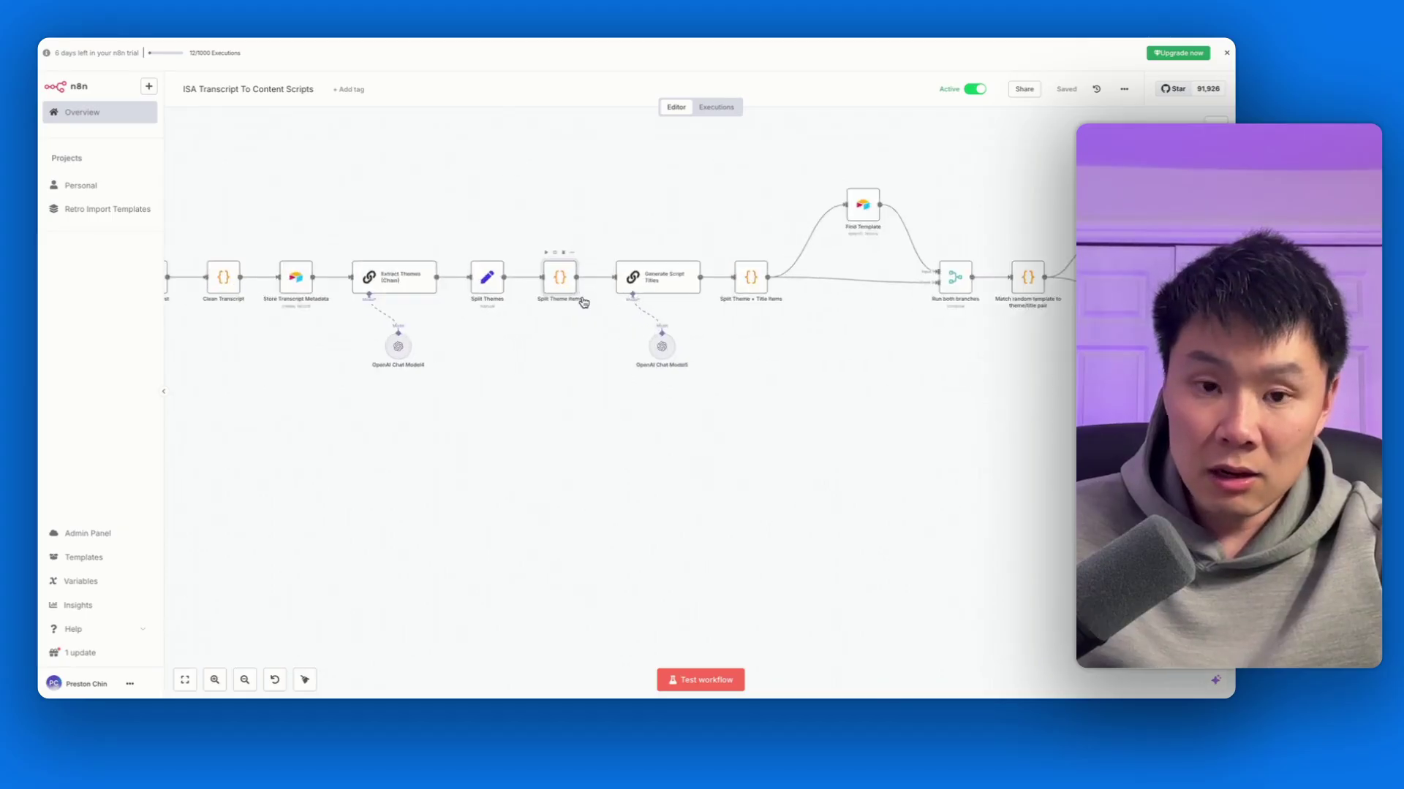
scroll(583, 302, "right", 5)
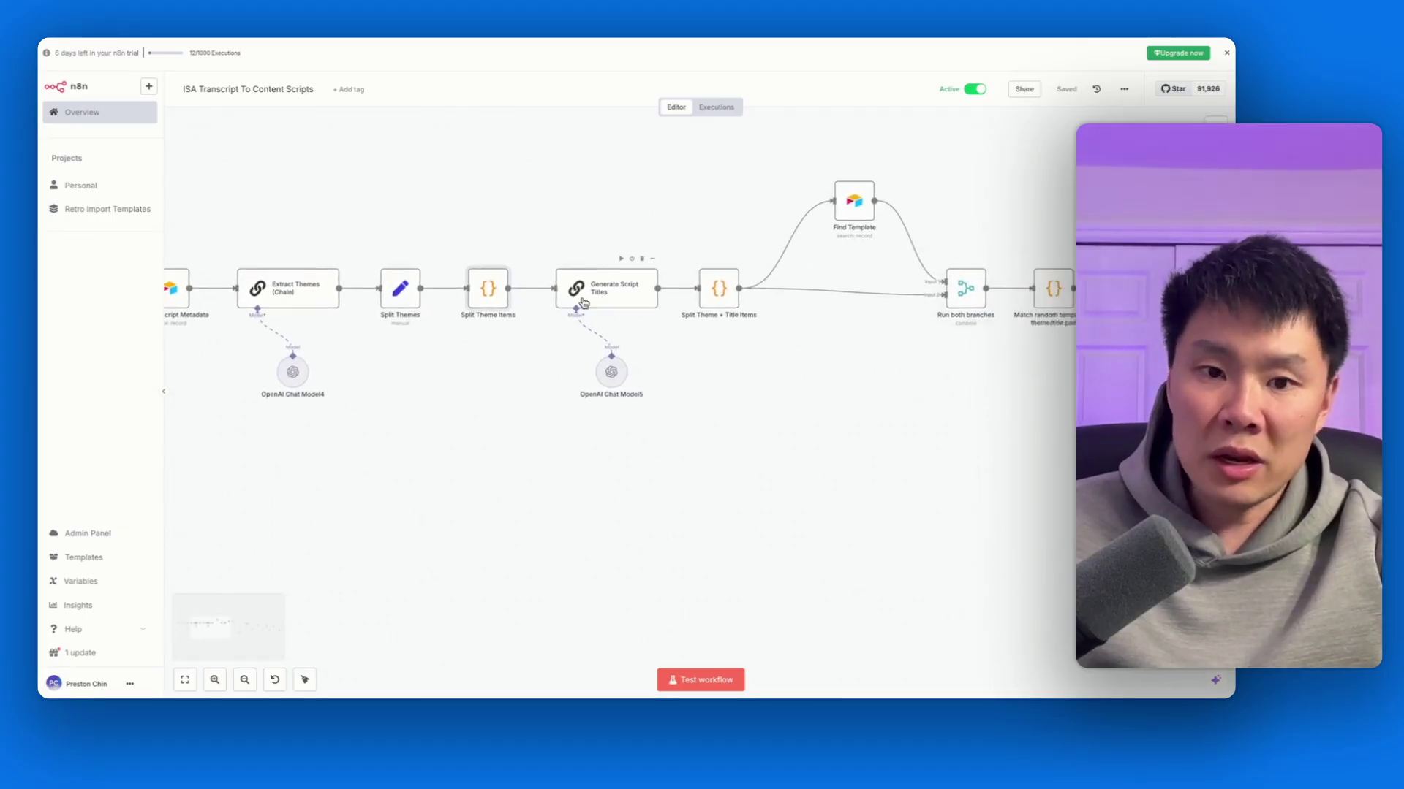
scroll(583, 303, "right", 15)
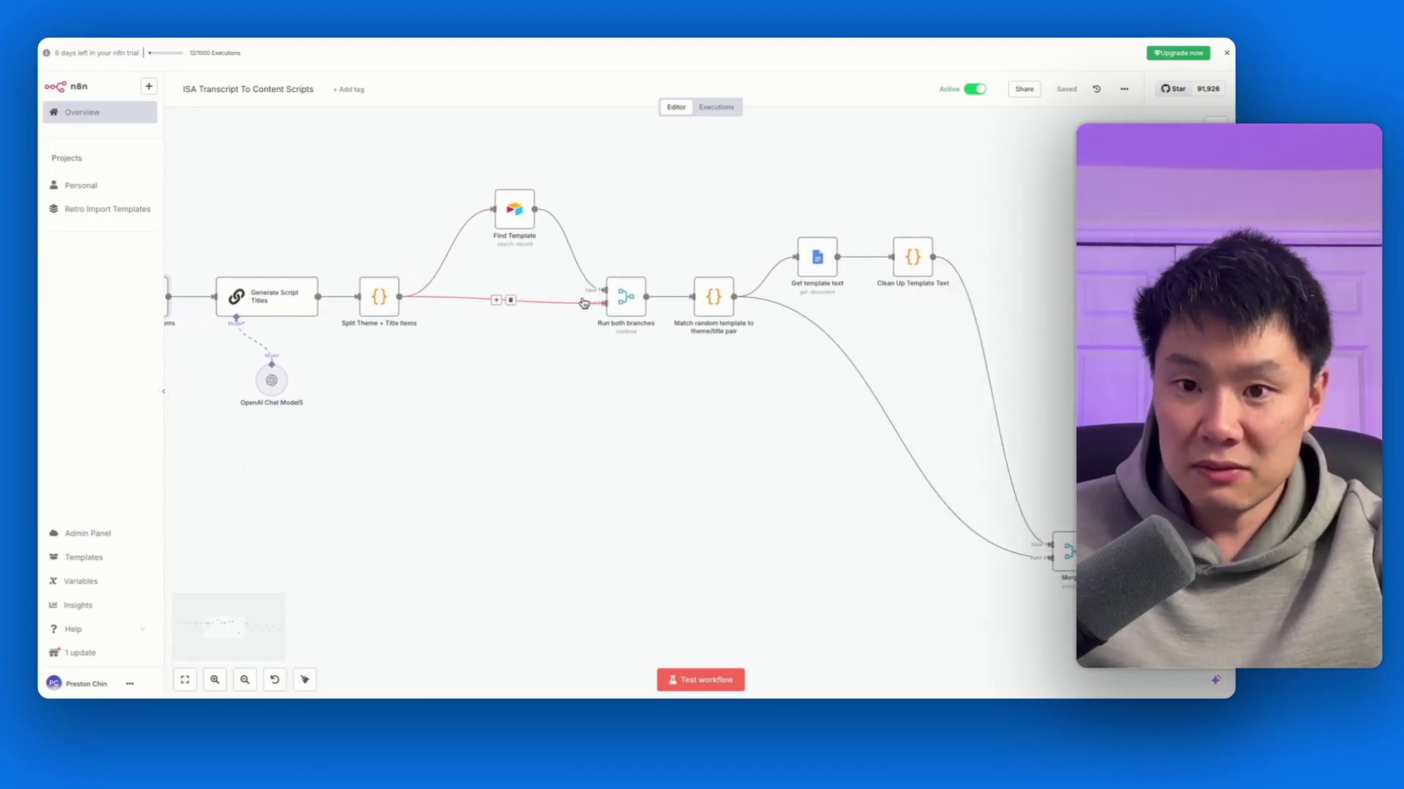
scroll(583, 303, "right", 1)
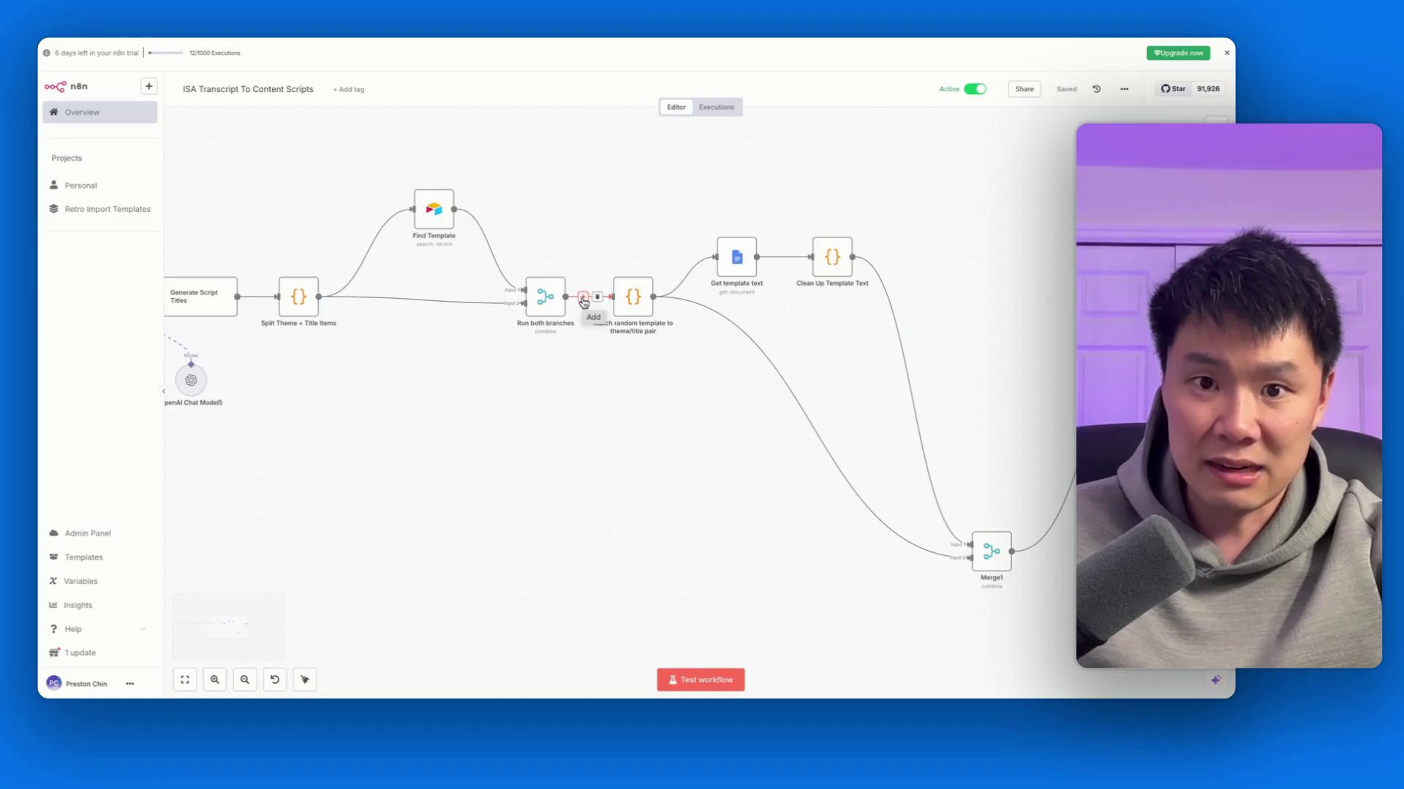
scroll(583, 302, "right", 7)
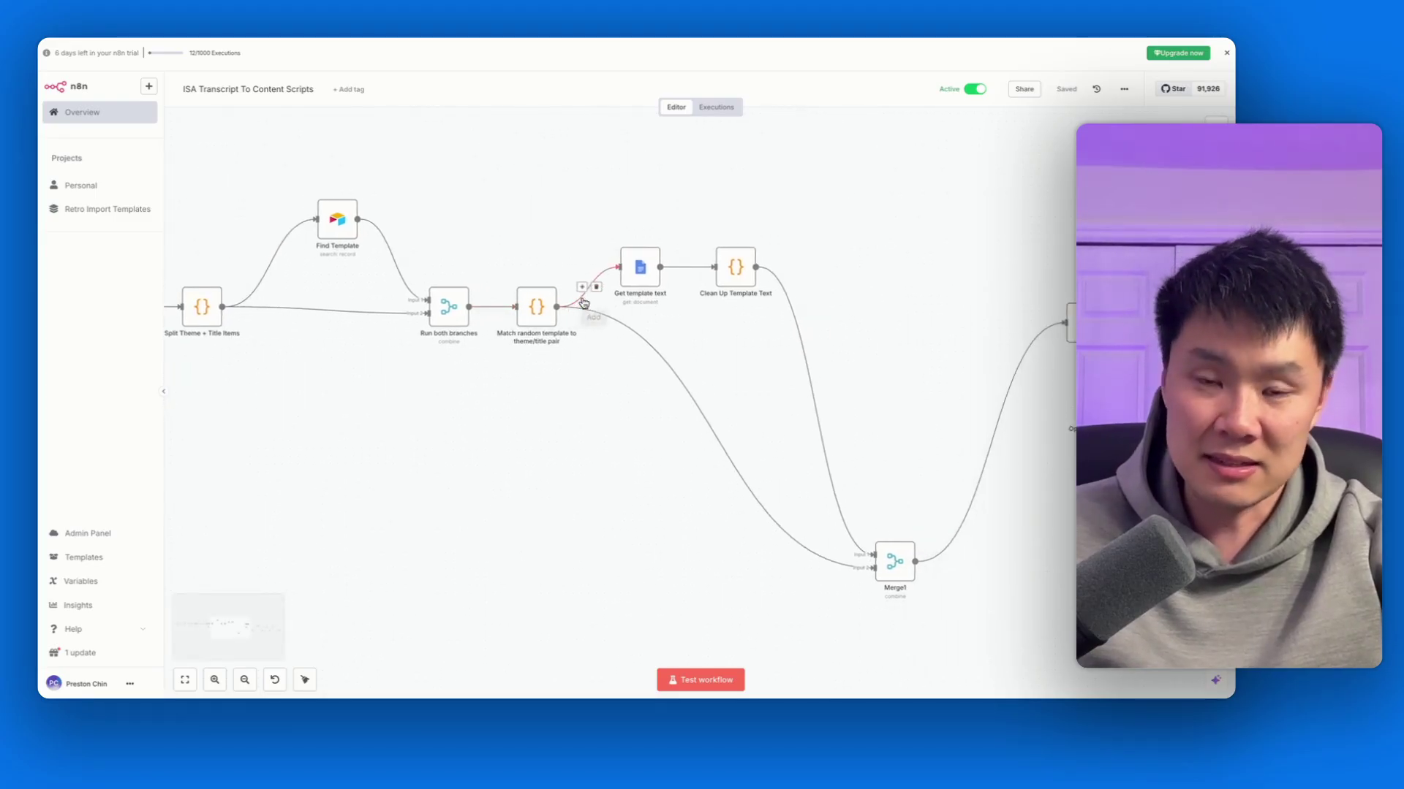
scroll(582, 302, "right", 6)
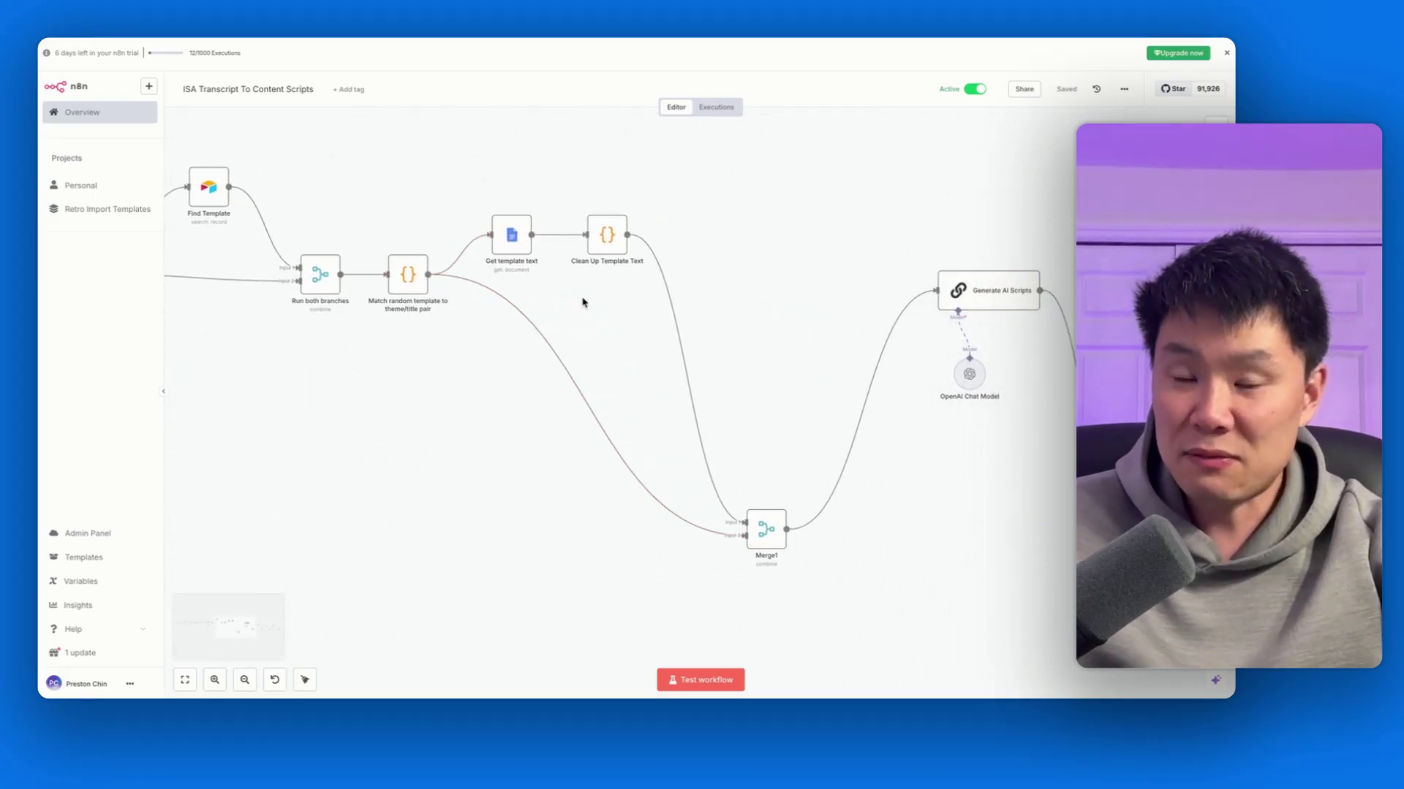
Follow the nodes from Merge1 through Generate AI Scripts, Split Scripts and Create Google Docs to Prepare values for logging
scroll(582, 302, "right", 14)
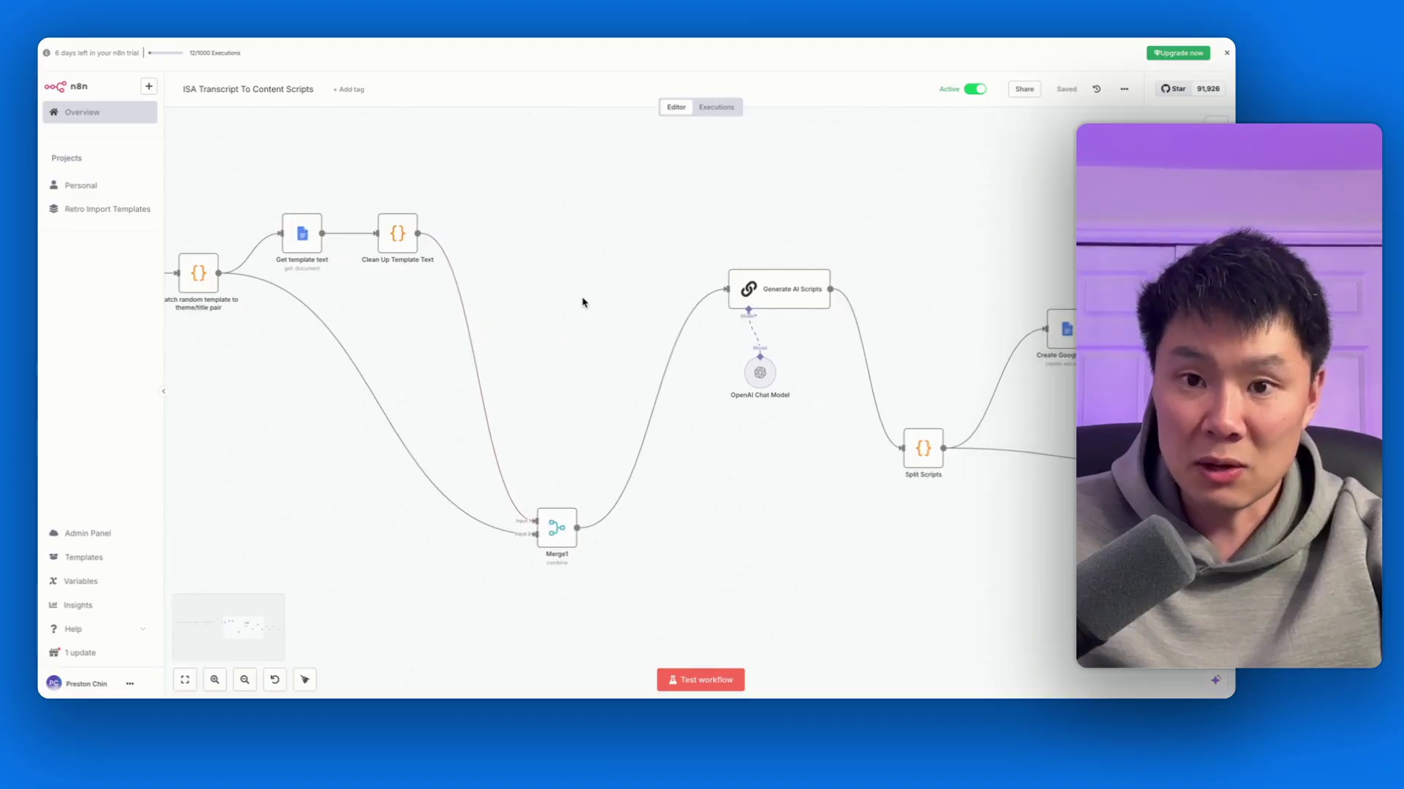
scroll(583, 303, "right", 1)
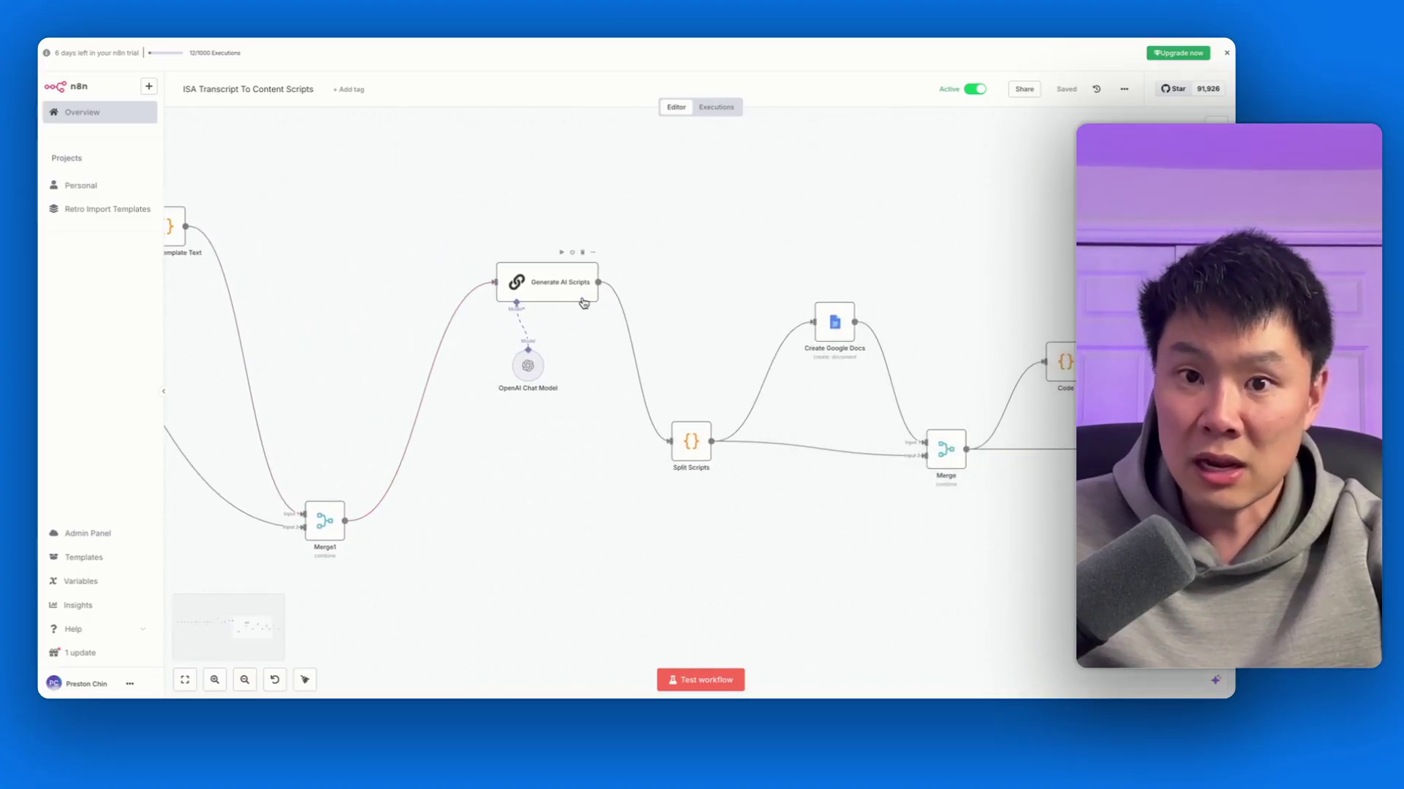
scroll(582, 303, "right", 5)
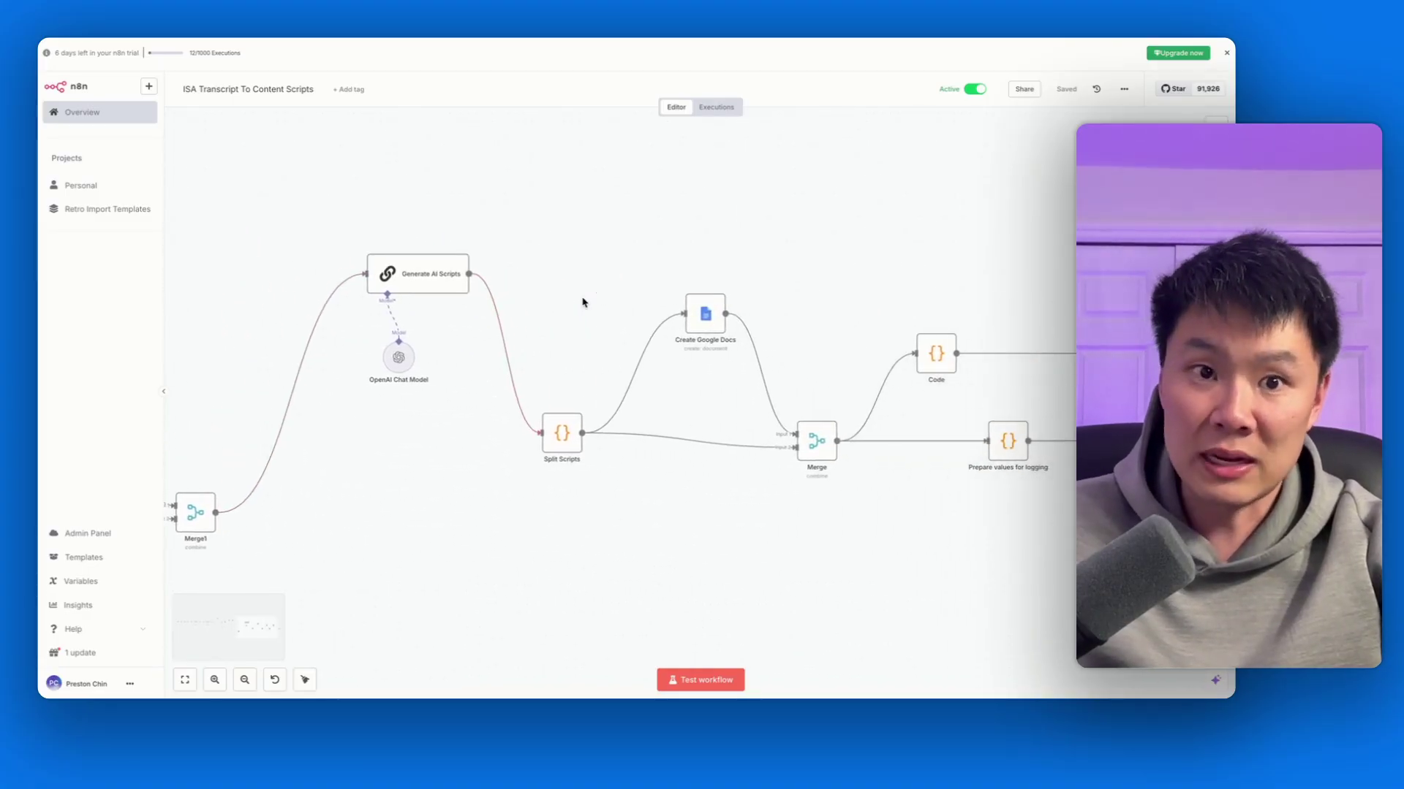
scroll(582, 303, "down", 5)
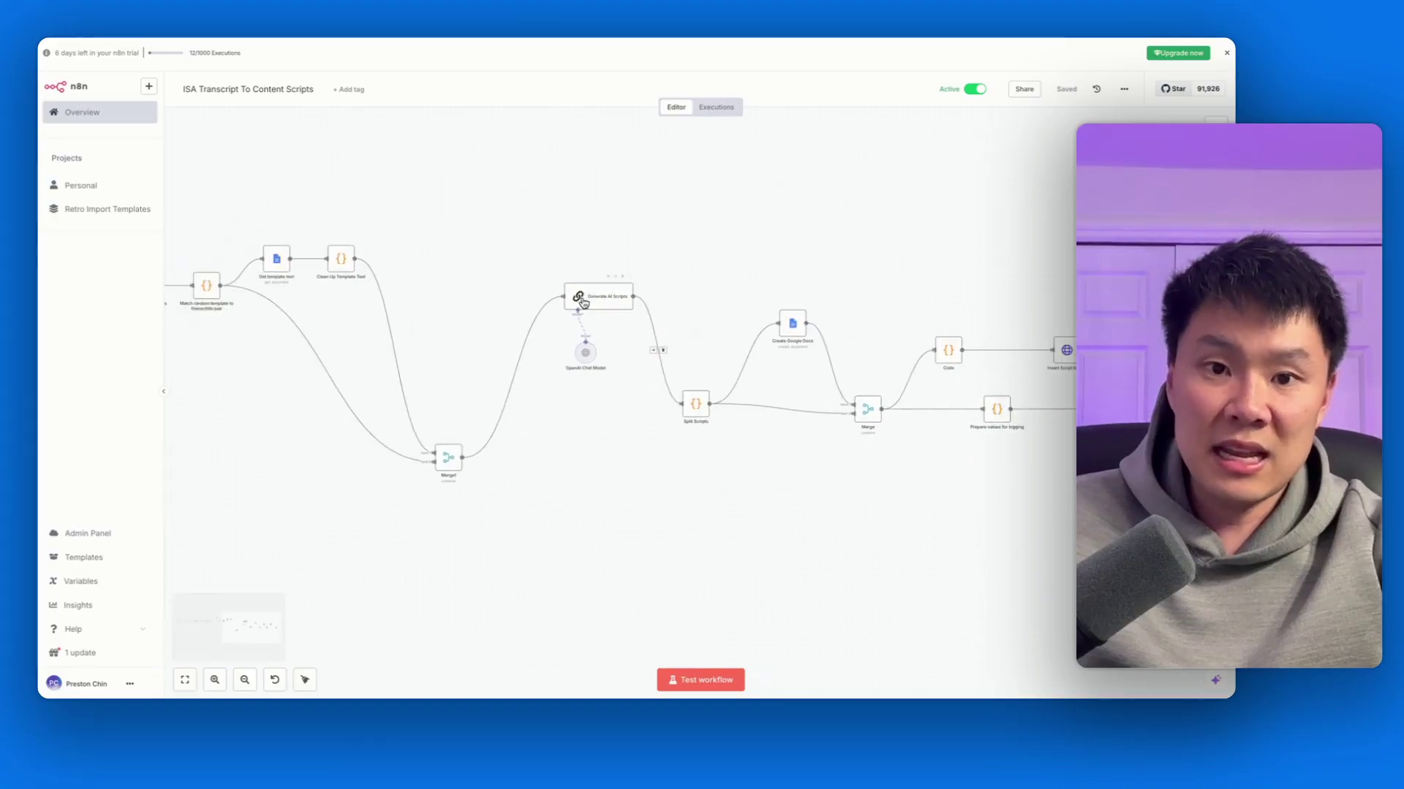
scroll(583, 303, "left", 15)
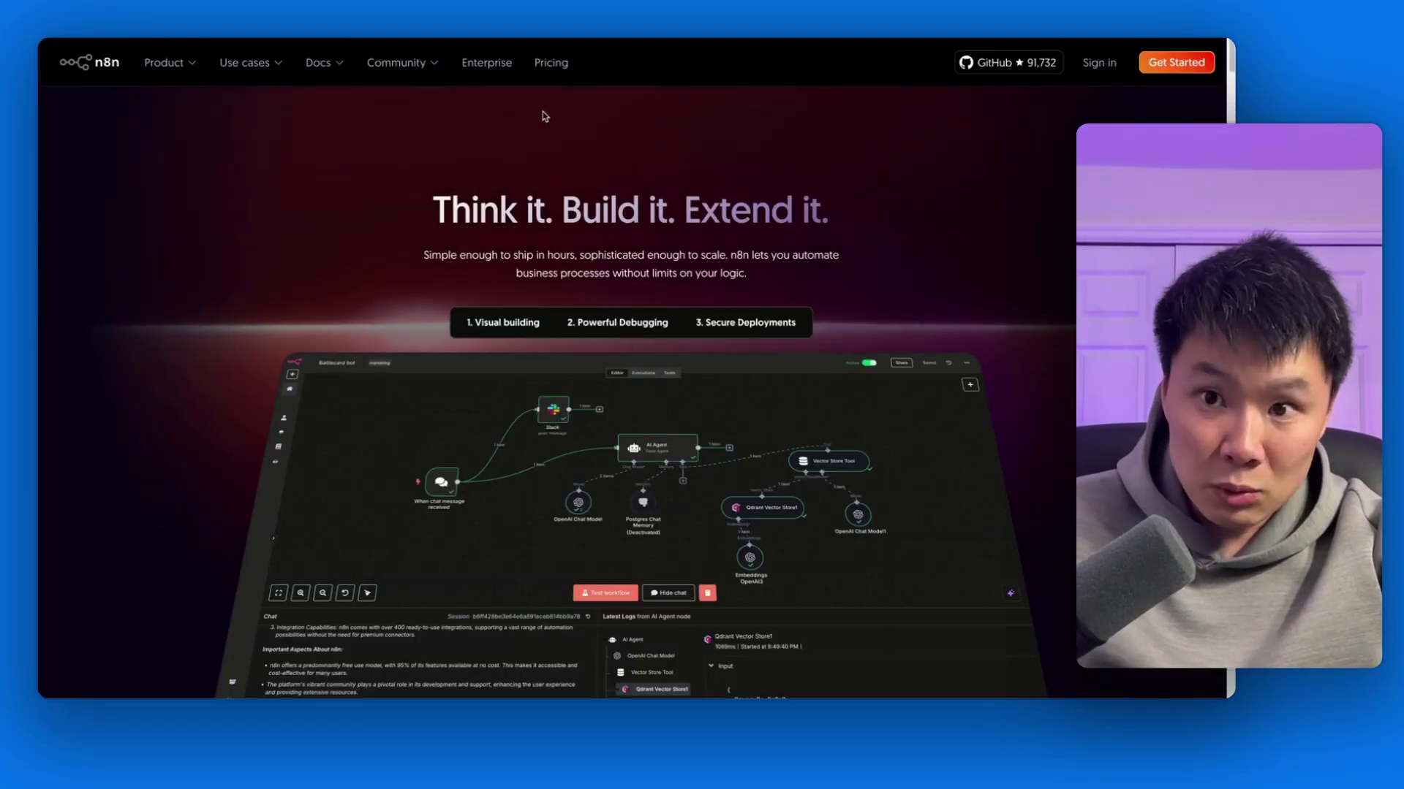
mouse_move(151, 65)
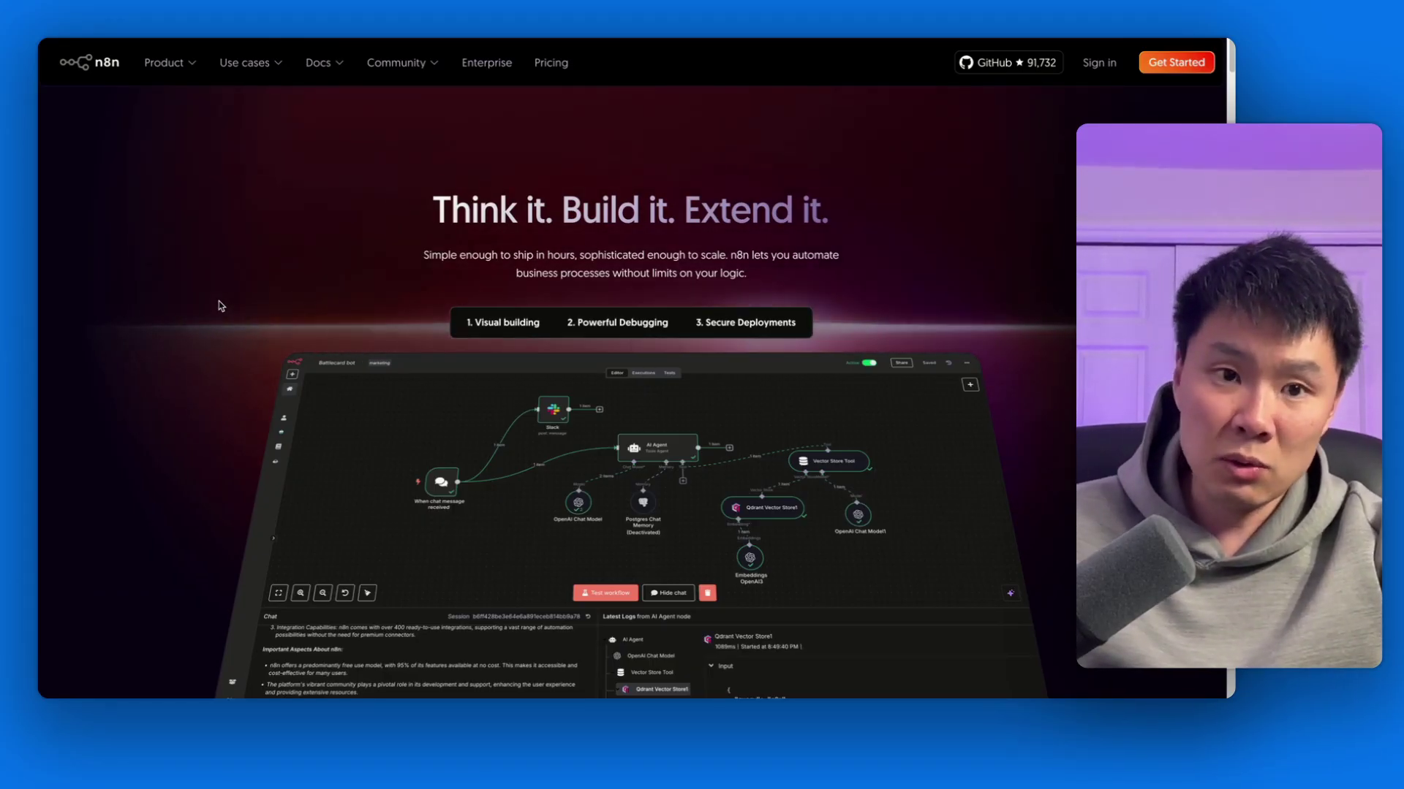
mouse_move(244, 62)
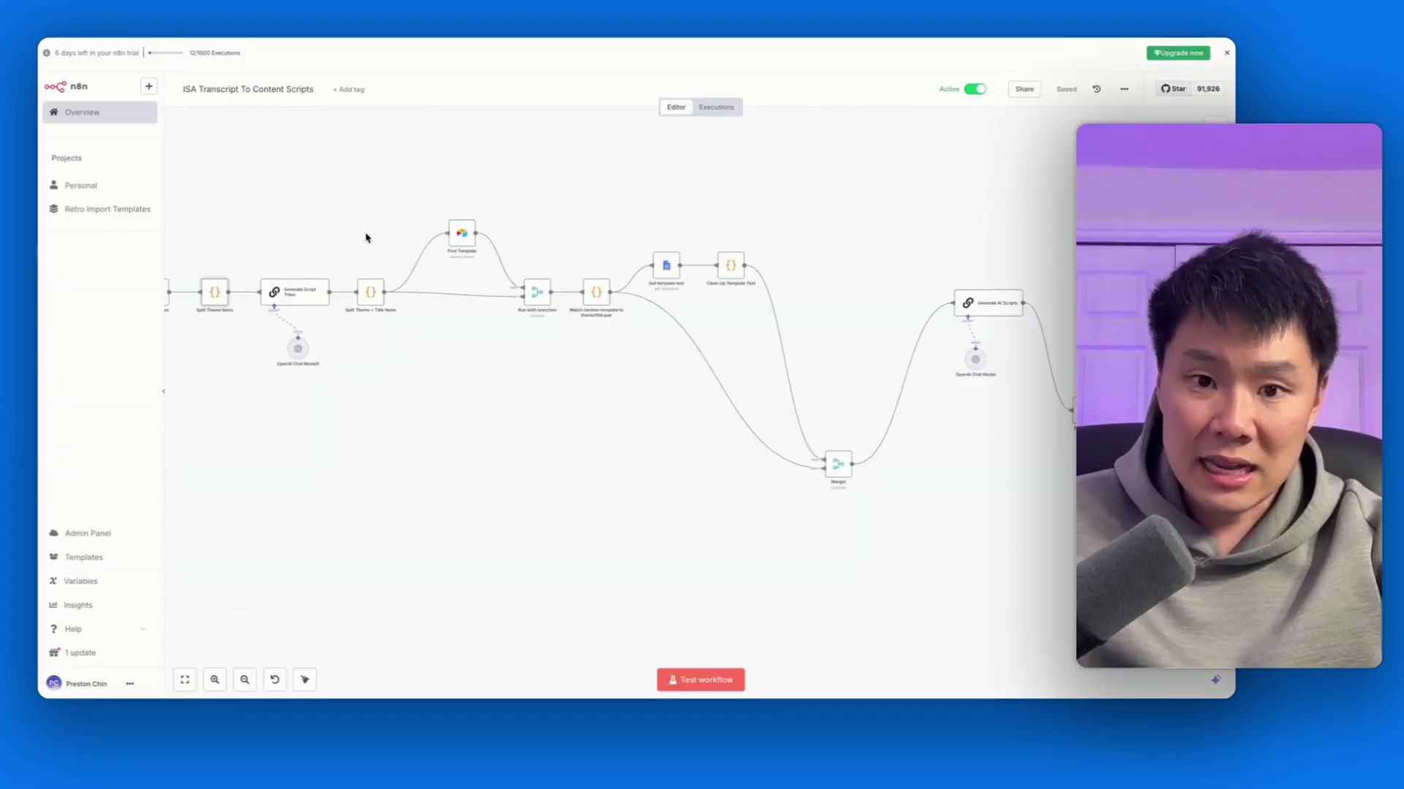
View the whole ISA Transcript To Content Scripts workflow, then open the Add Templates To Airtable workflow from the Personal project
scroll(531, 439, "down", 3)
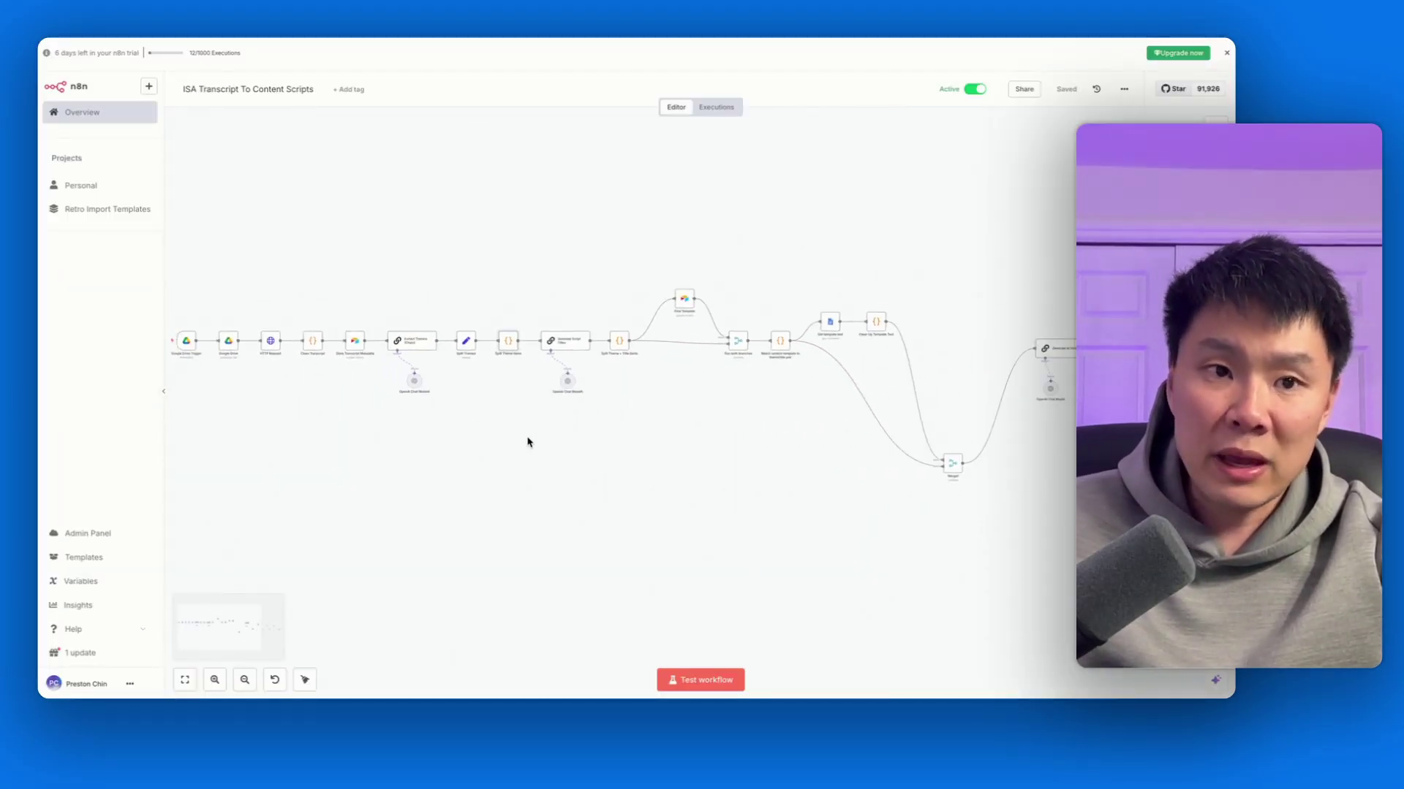
left_click(87, 187)
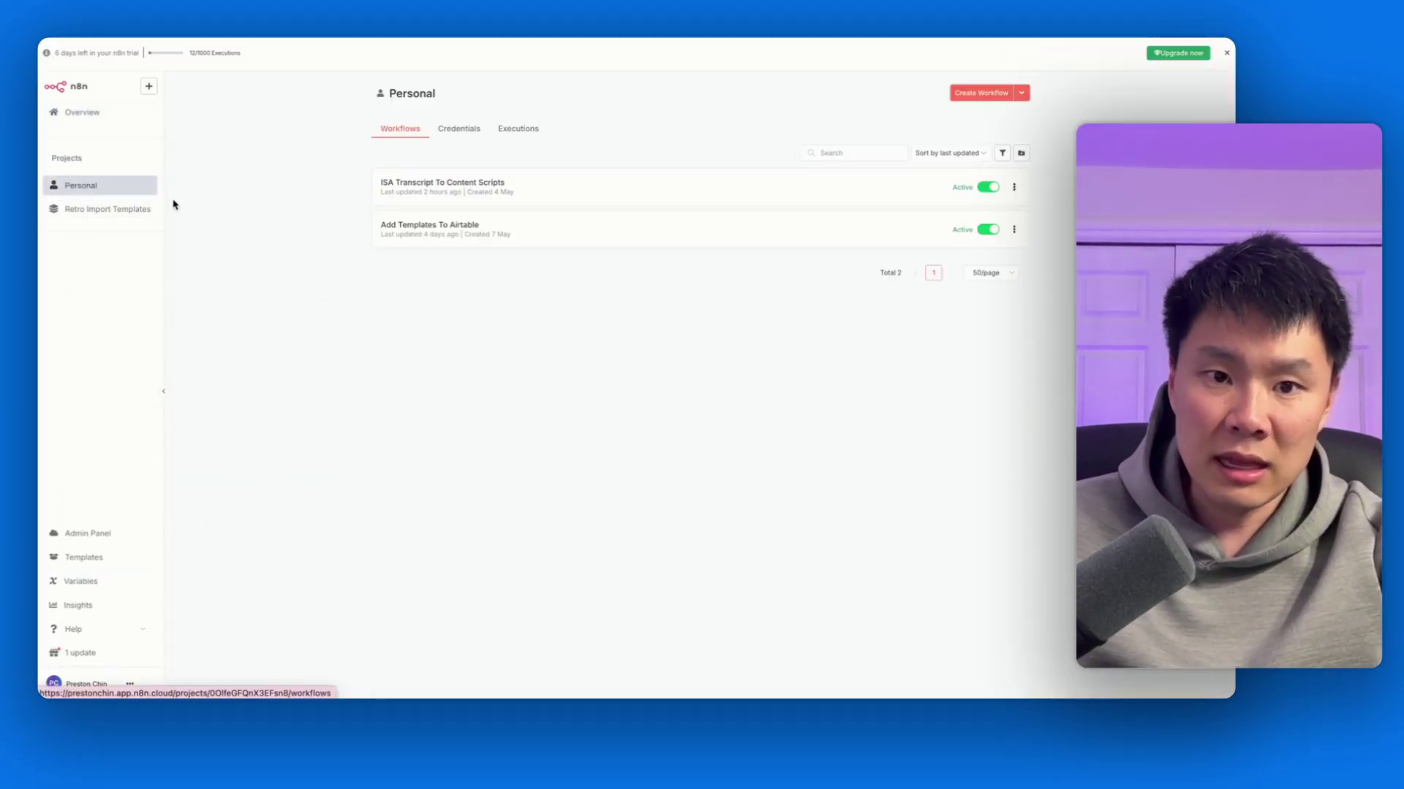
left_click(453, 226)
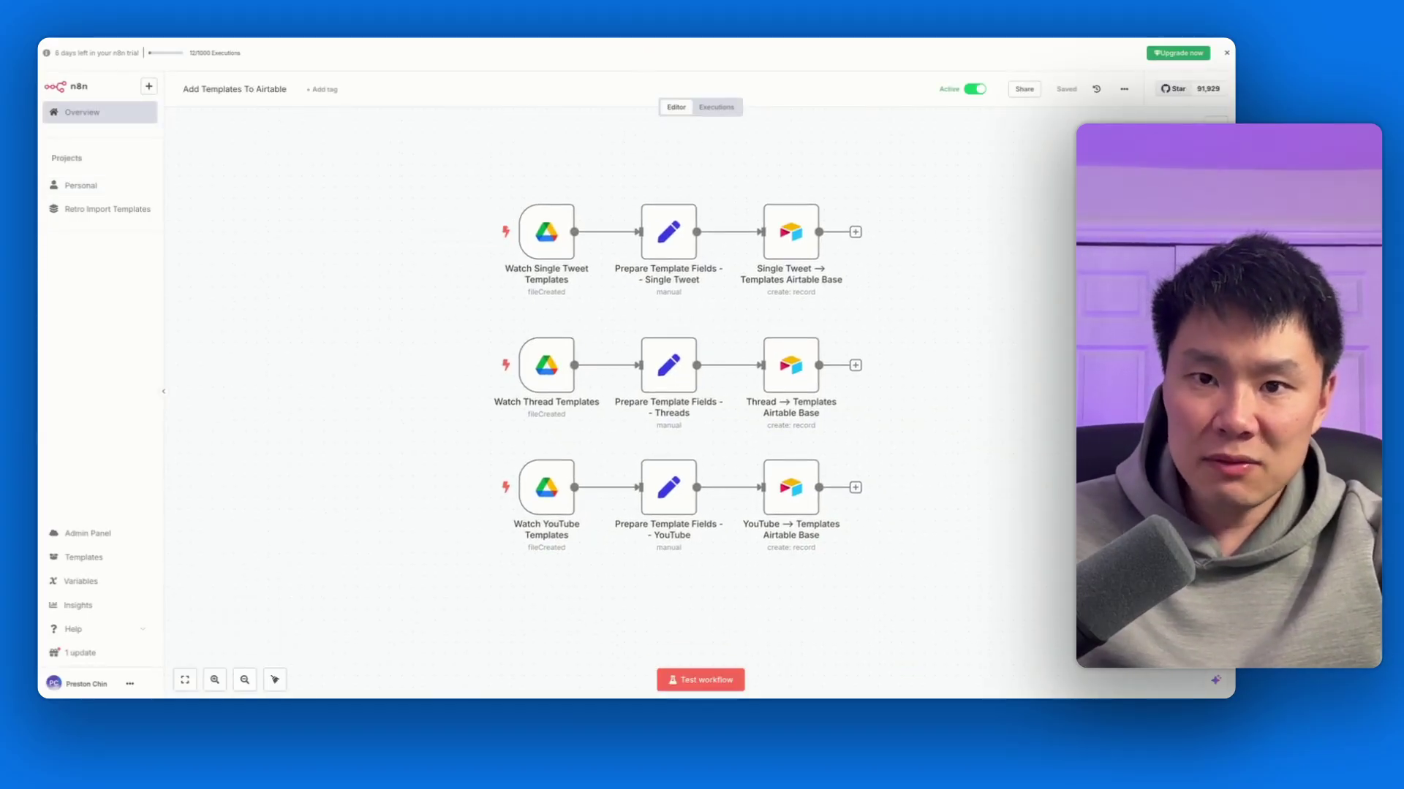
Switch to Google Drive and open the Template Library folder inside Content Library
left_click(658, 25)
double_click(225, 226)
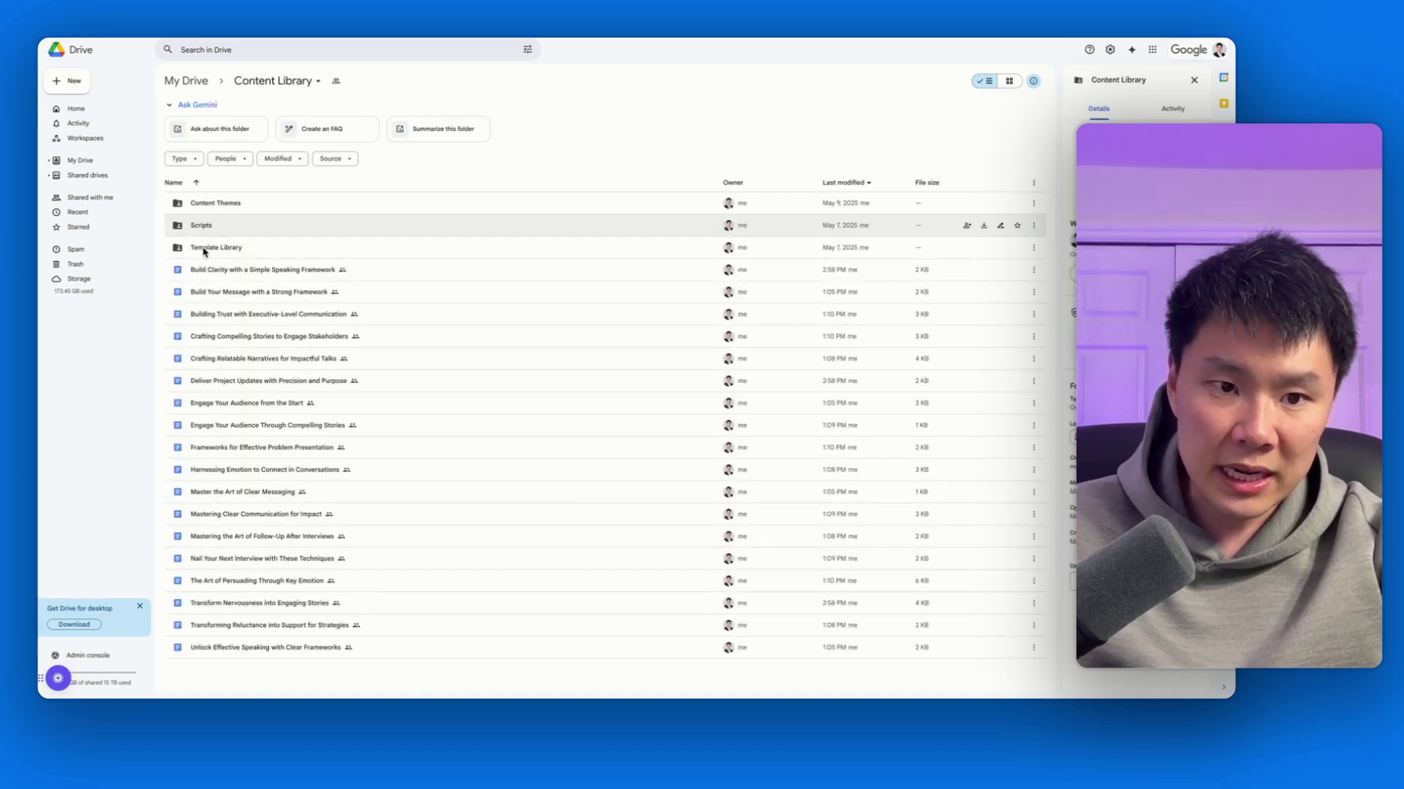
double_click(215, 249)
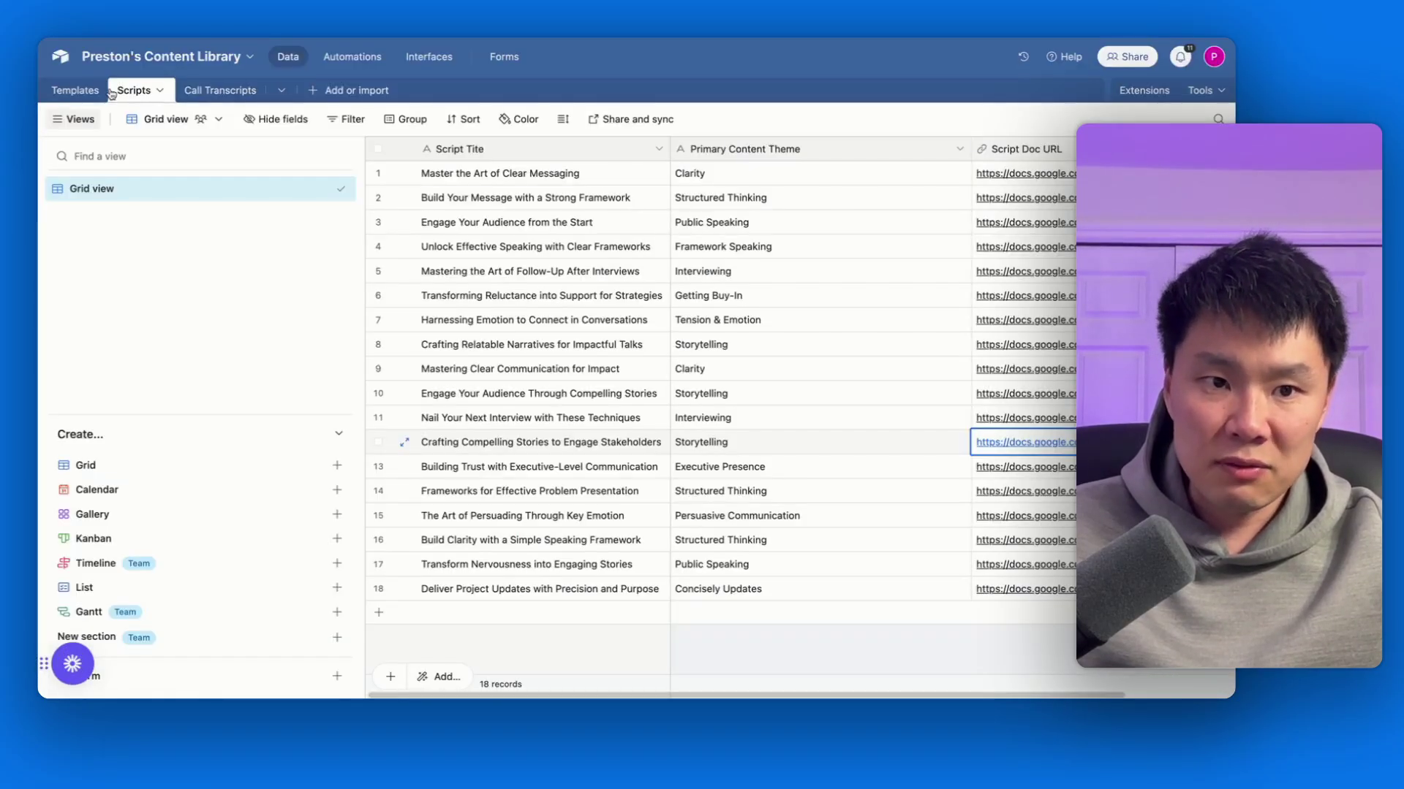
Show the Templates table in the Airtable content library and open the Google Doc linked to "Normalize this by age <<X>>"
left_click(78, 92)
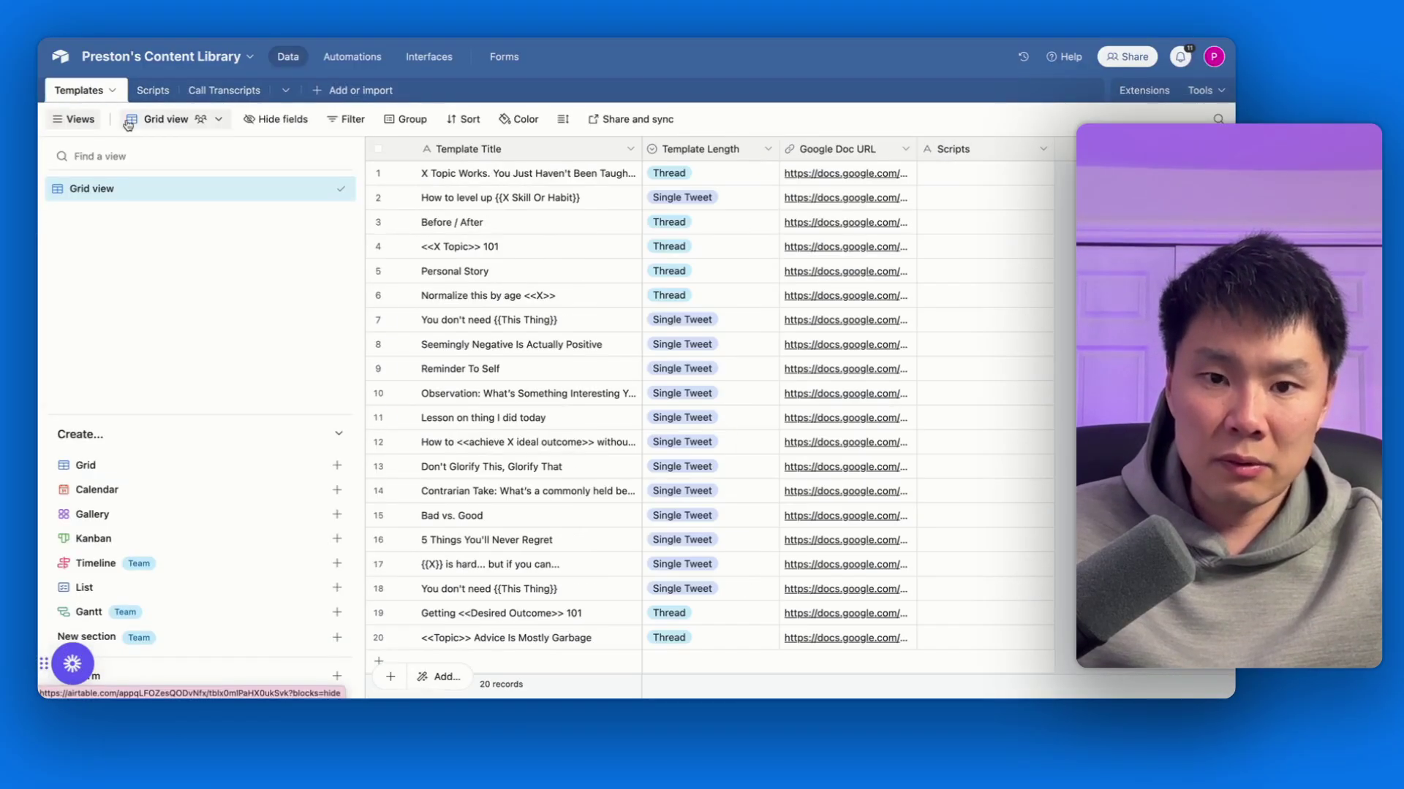
left_click(831, 275)
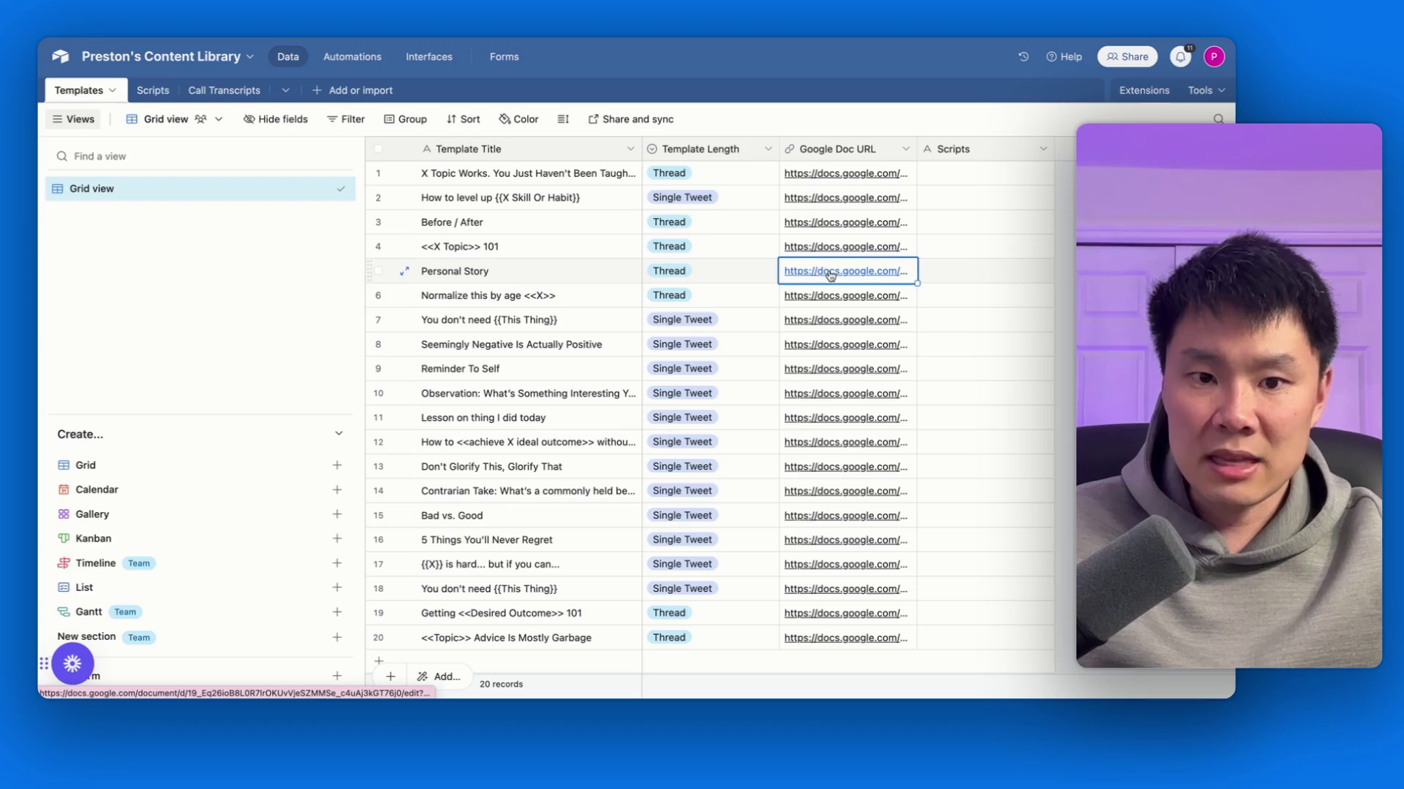
left_click(818, 292)
left_click(814, 300)
Review the Template and Sample sections of the "Normalize this by age <<X>>" document and return to its beginning
scroll(585, 373, "down", 15)
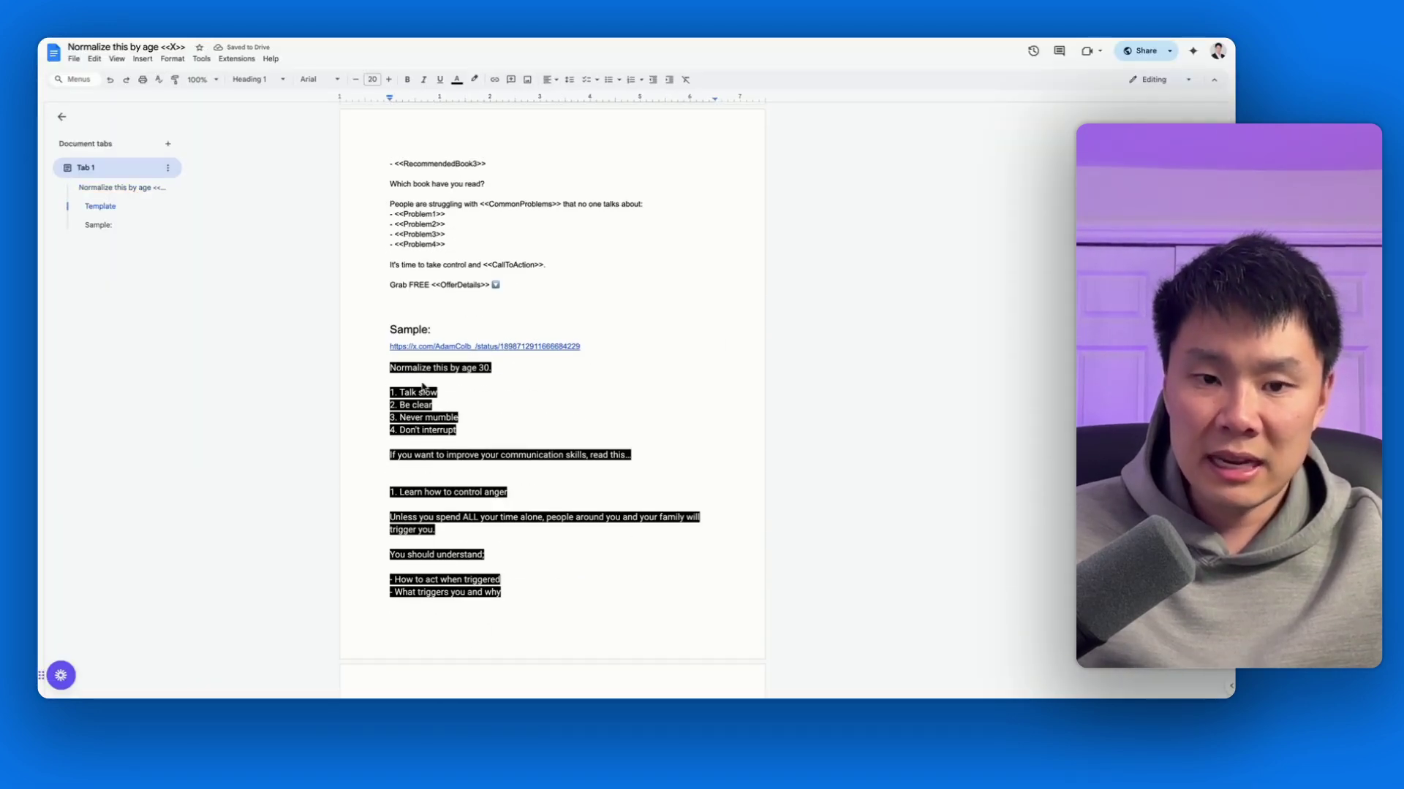
scroll(422, 386, "down", 20)
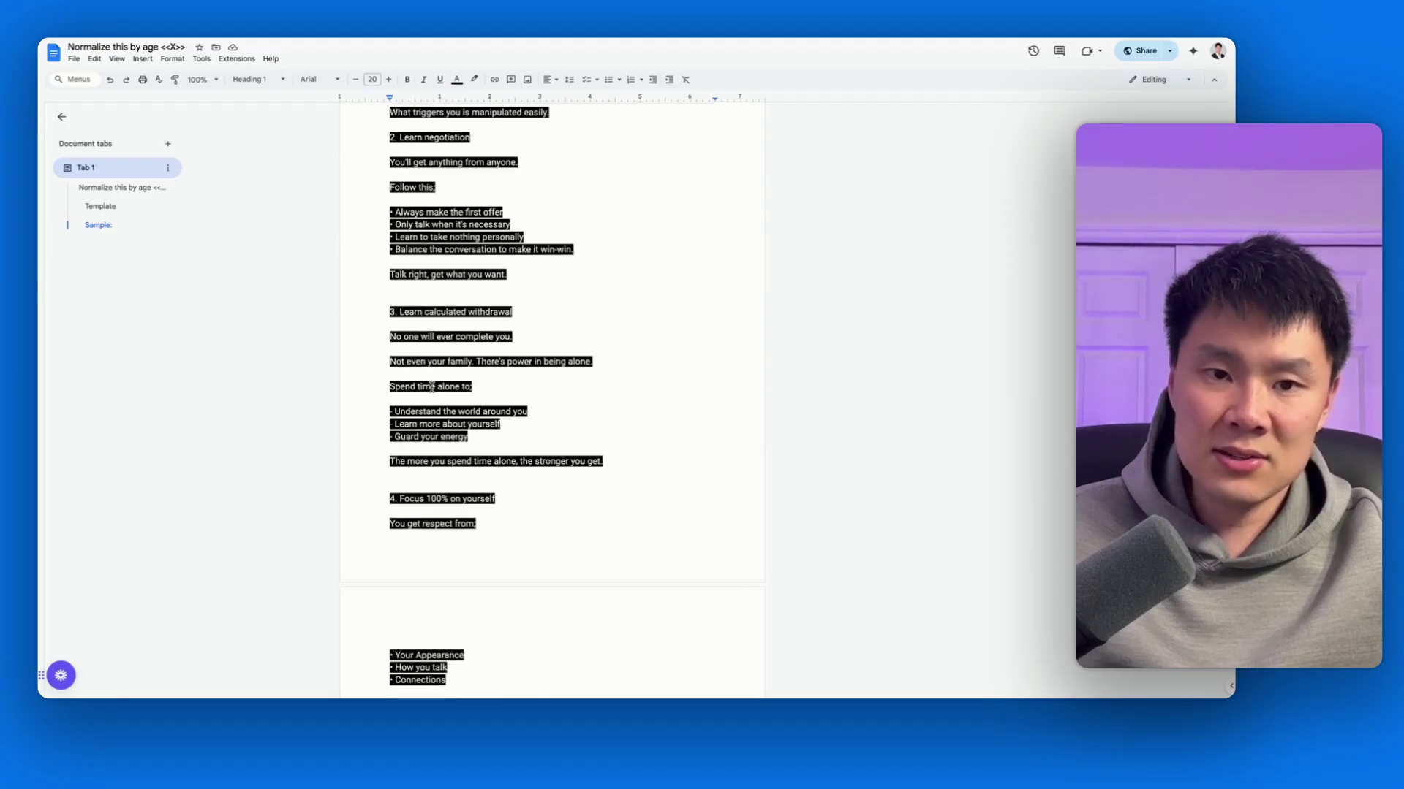
scroll(431, 386, "up", 20)
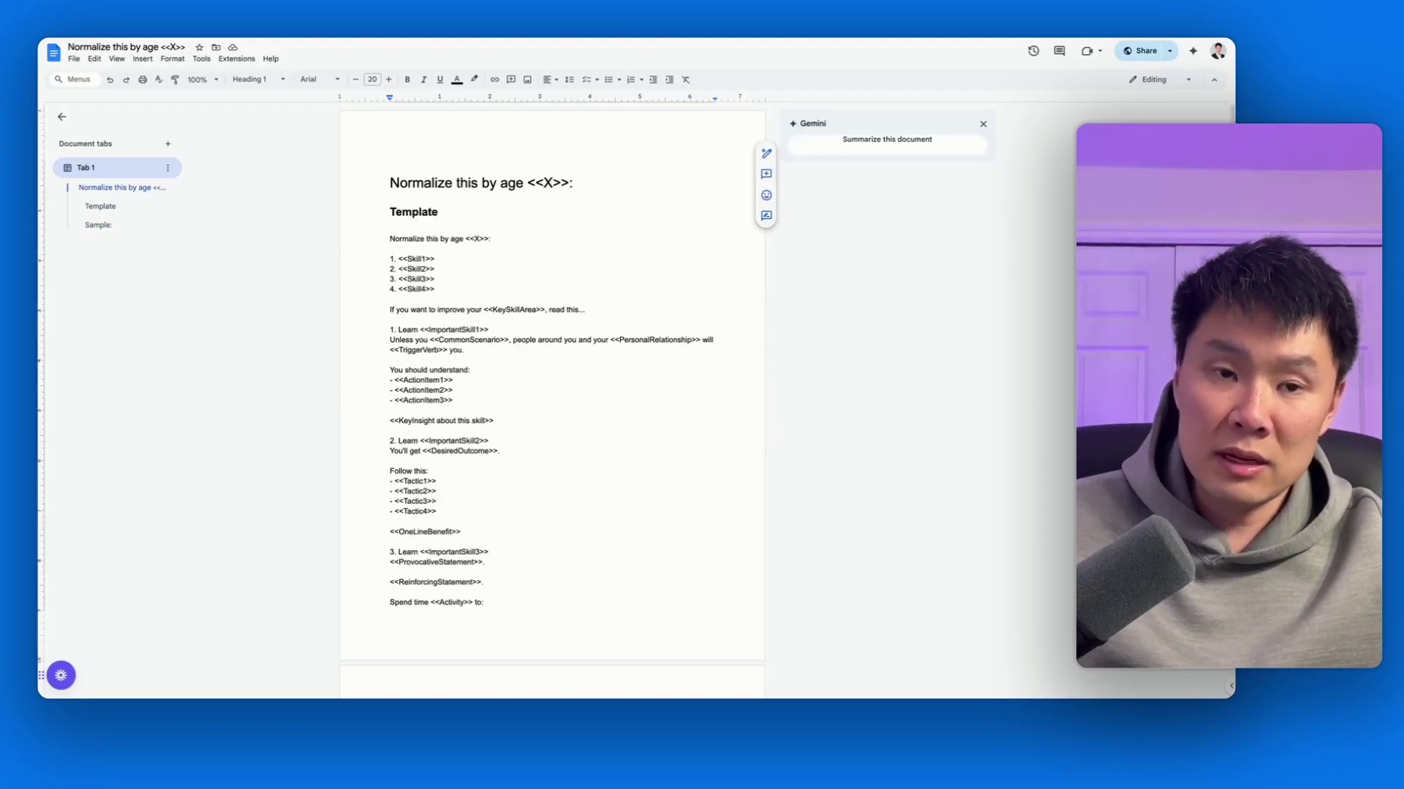